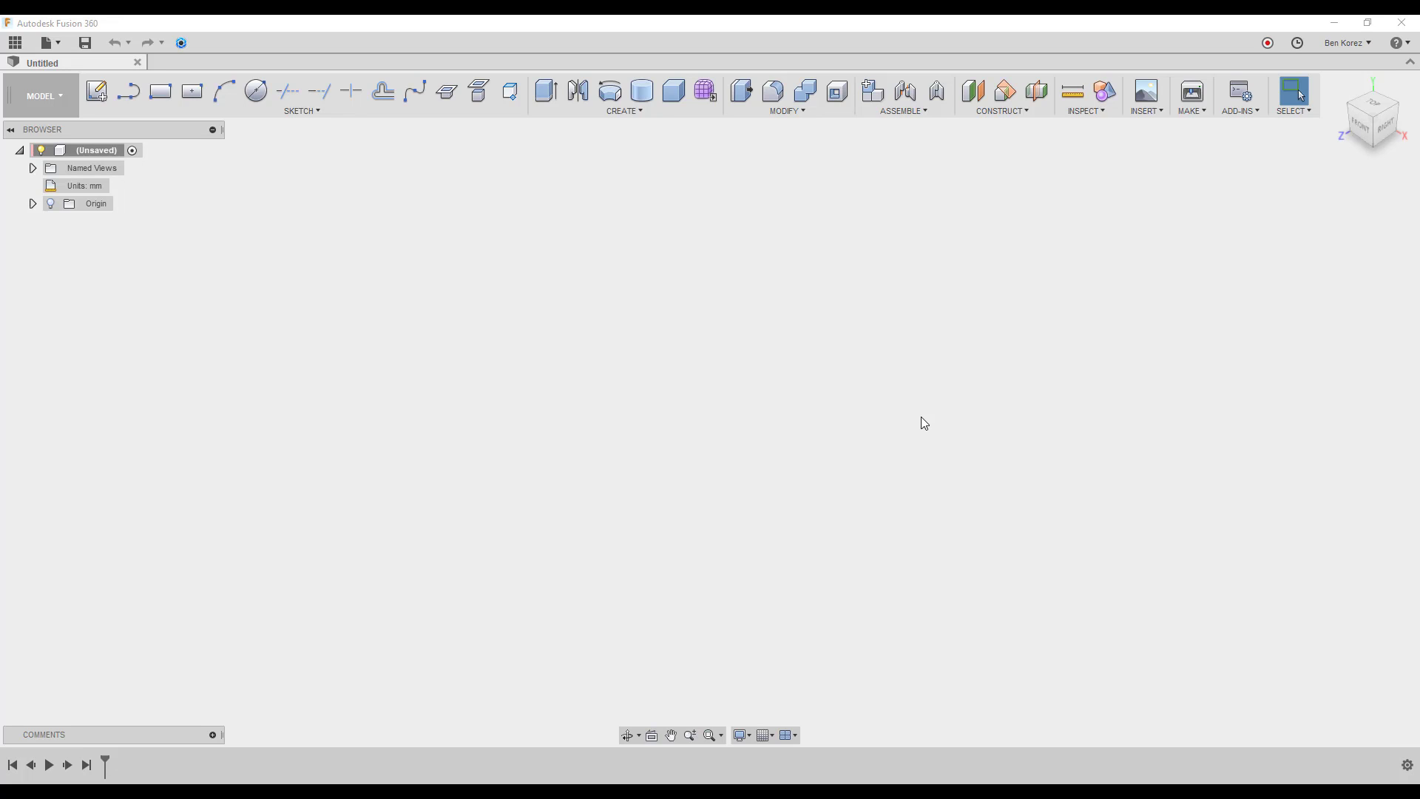
- Start a new sketch on the front origin plane
left_click(96, 90)
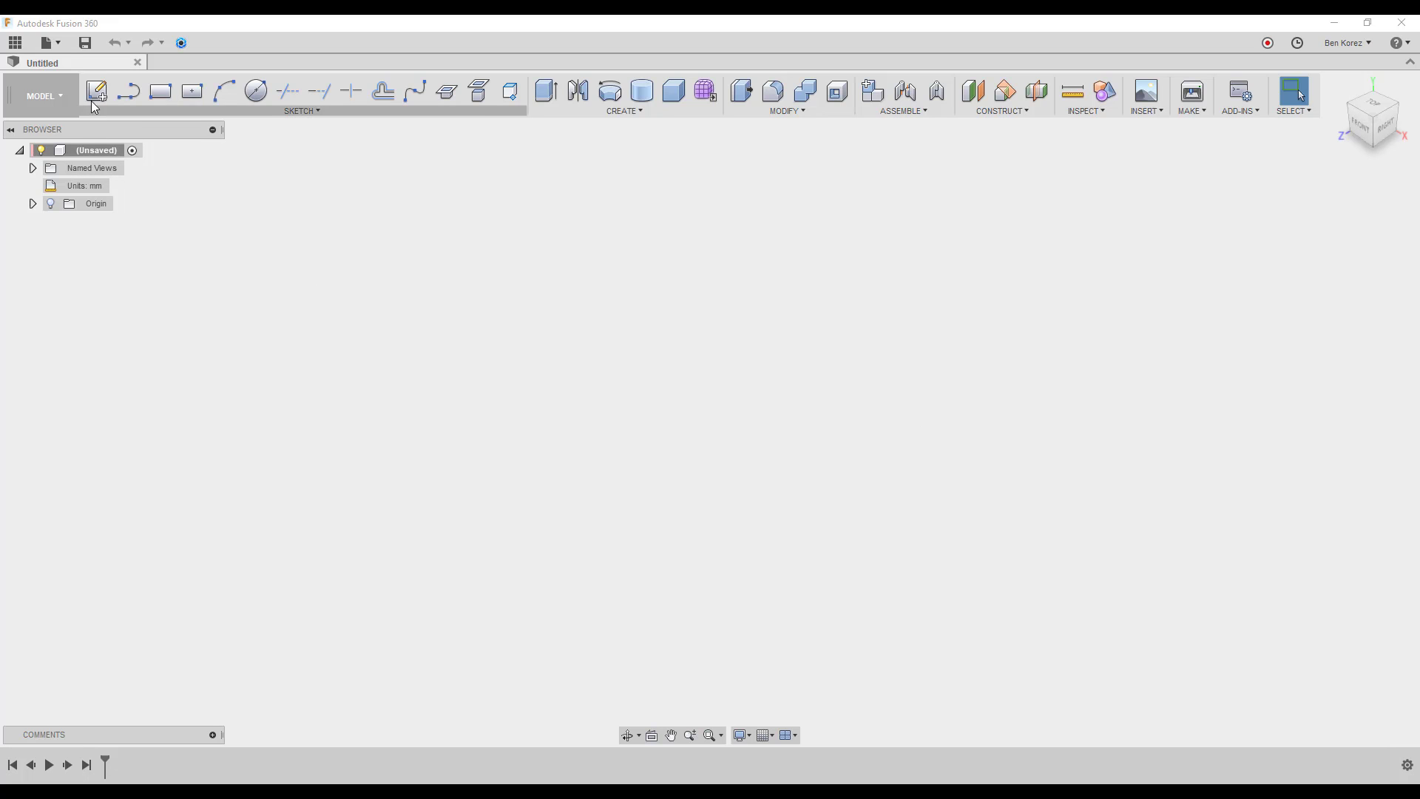
left_click(752, 390)
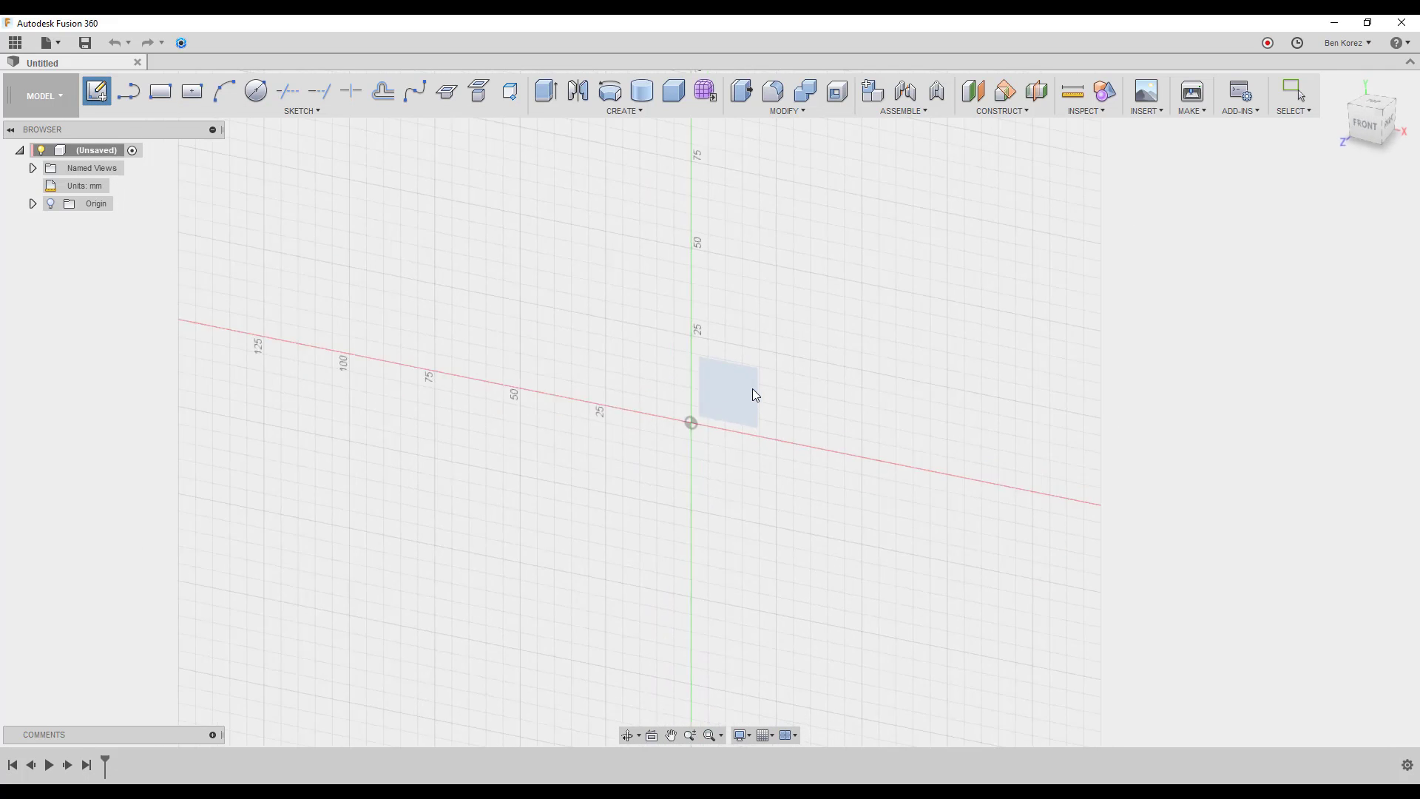
scroll(555, 546, "down", 1)
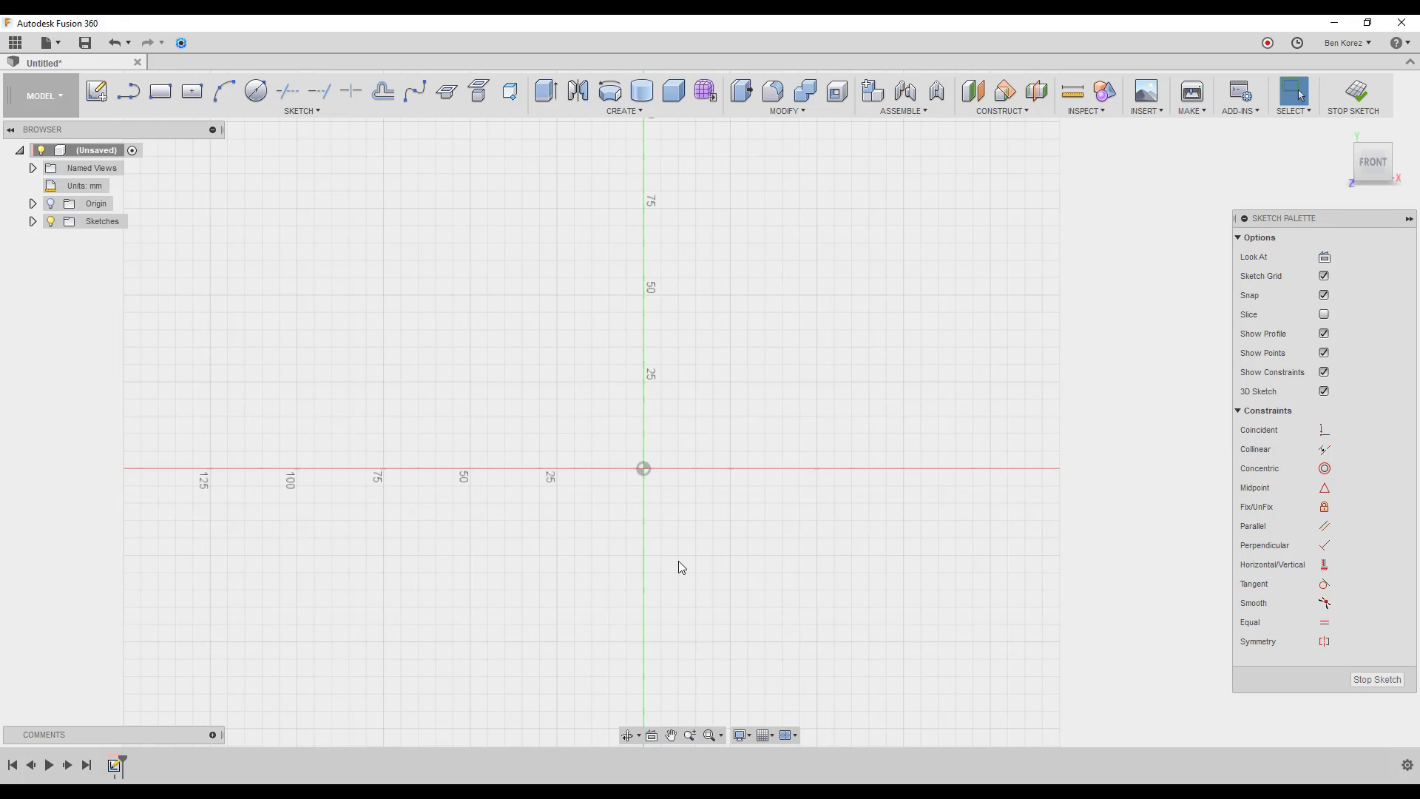
- Sketch a closed five-sided line profile about 62 mm wide above the origin, and remove the perpendicular constraint at its upper-right corner
left_click(128, 91)
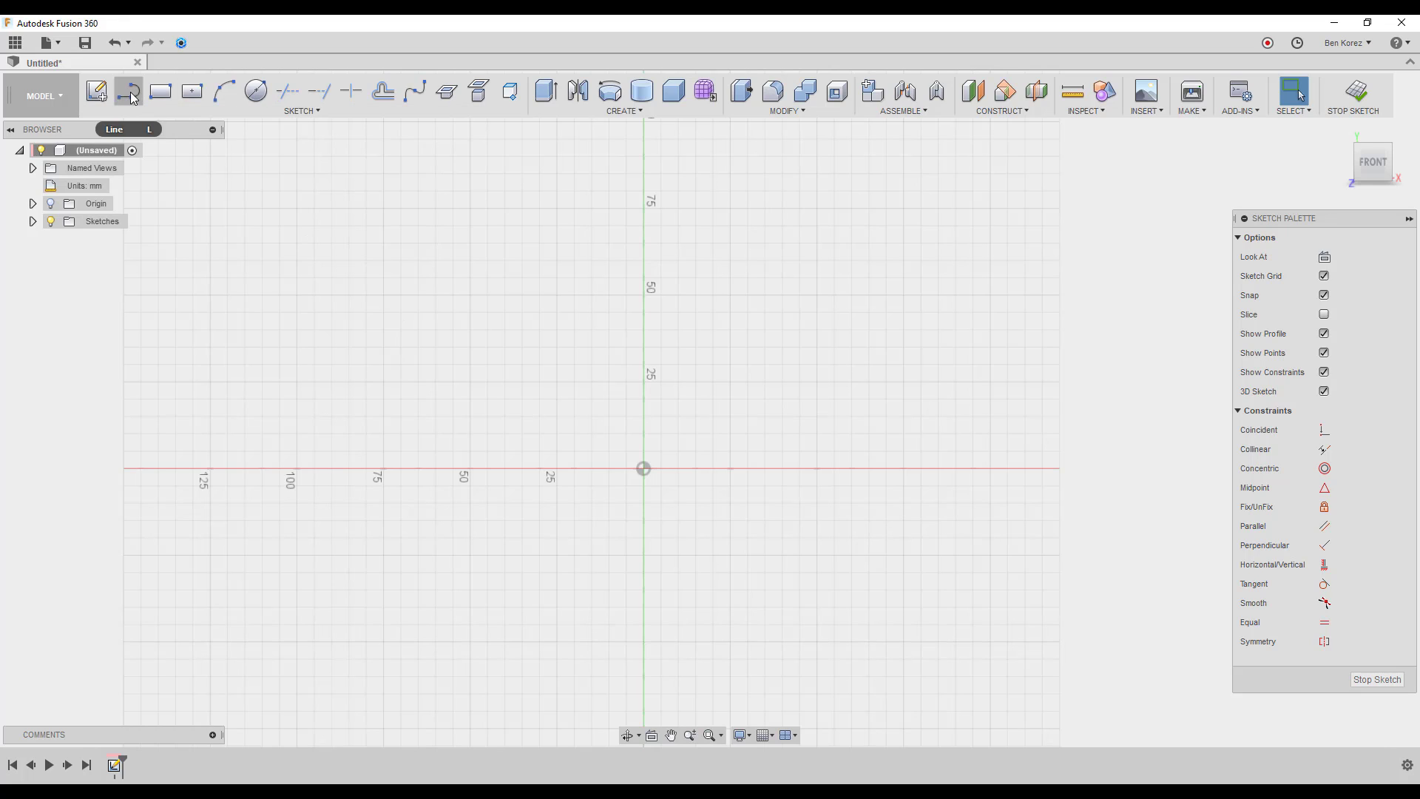
left_click(709, 271)
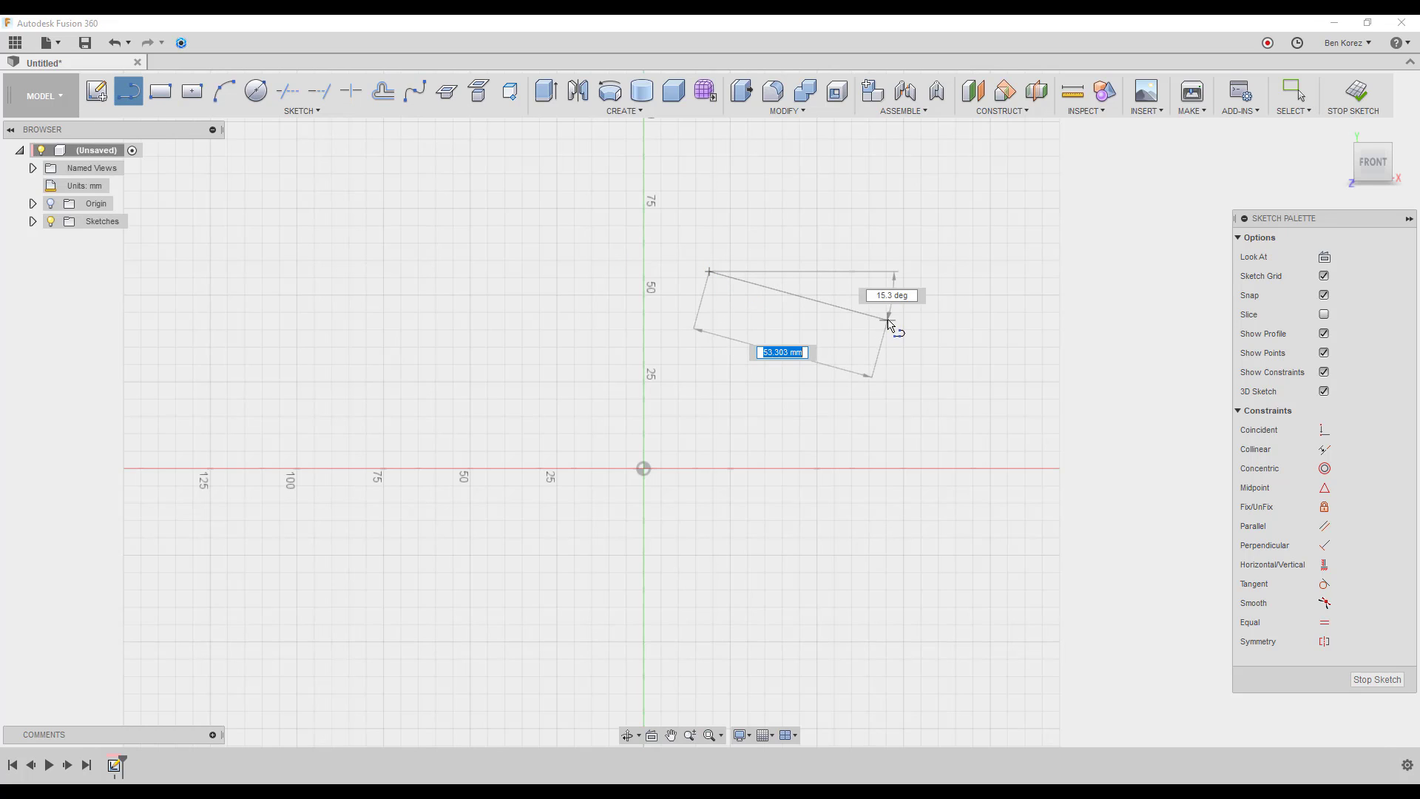
left_click(874, 285)
left_click(867, 382)
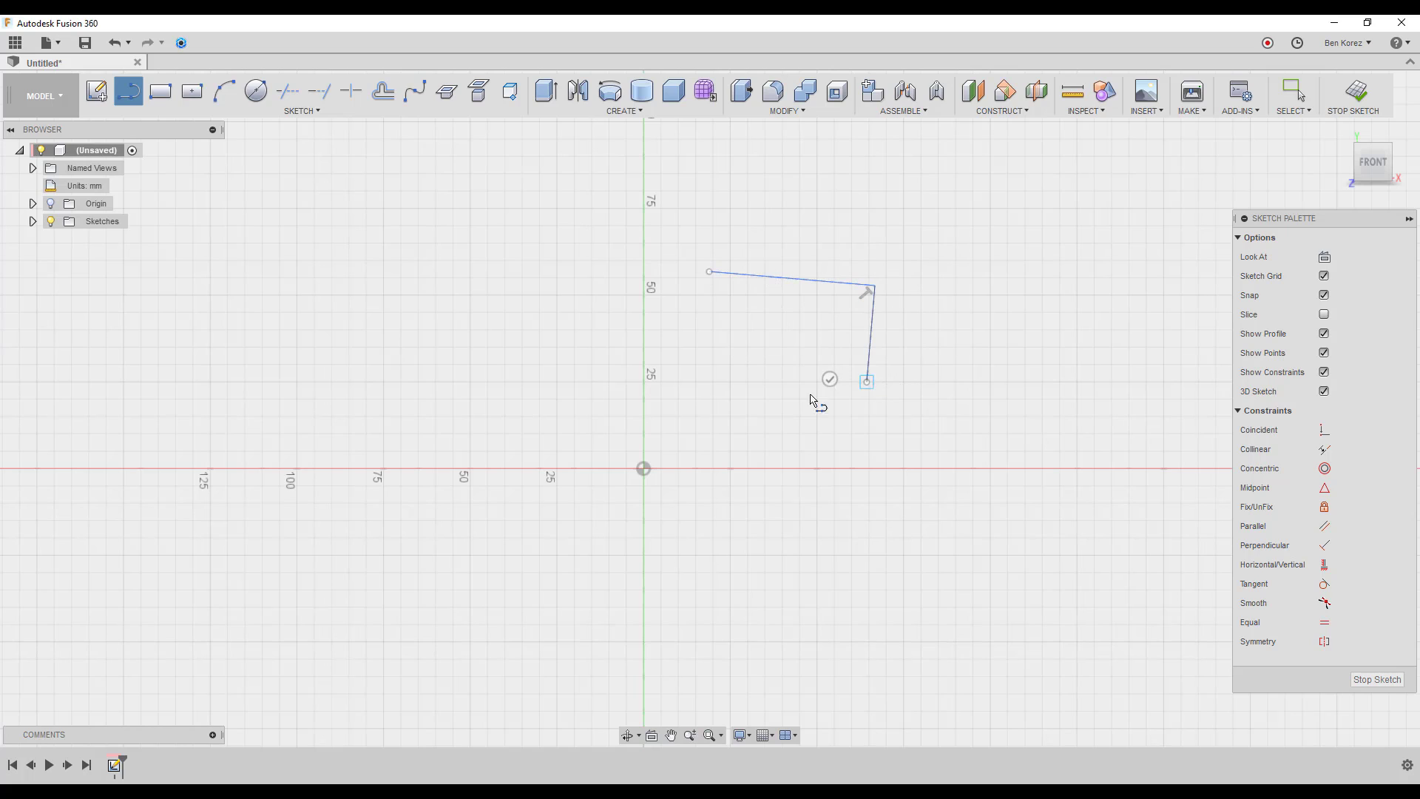
left_click(730, 399)
left_click(660, 382)
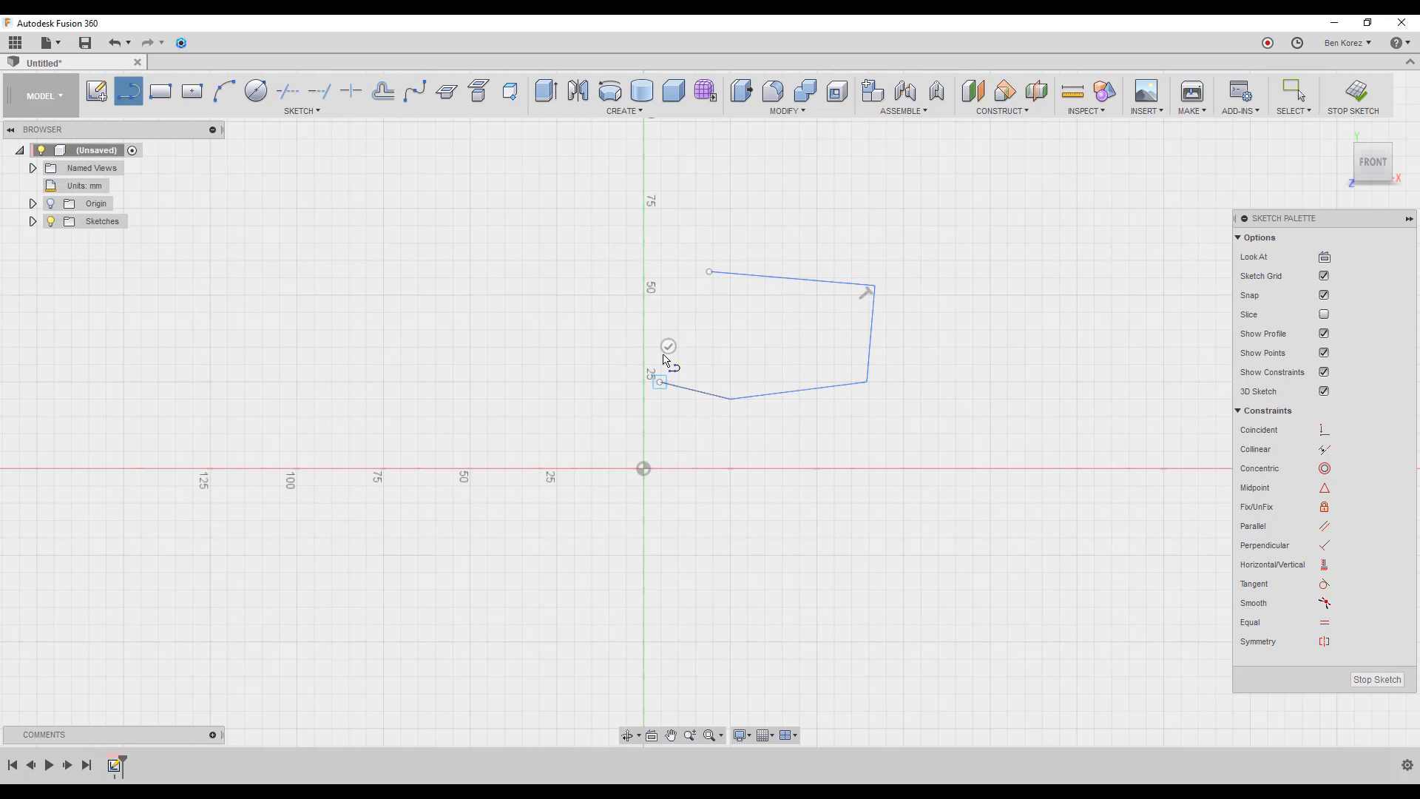
left_click(708, 273)
key("Escape")
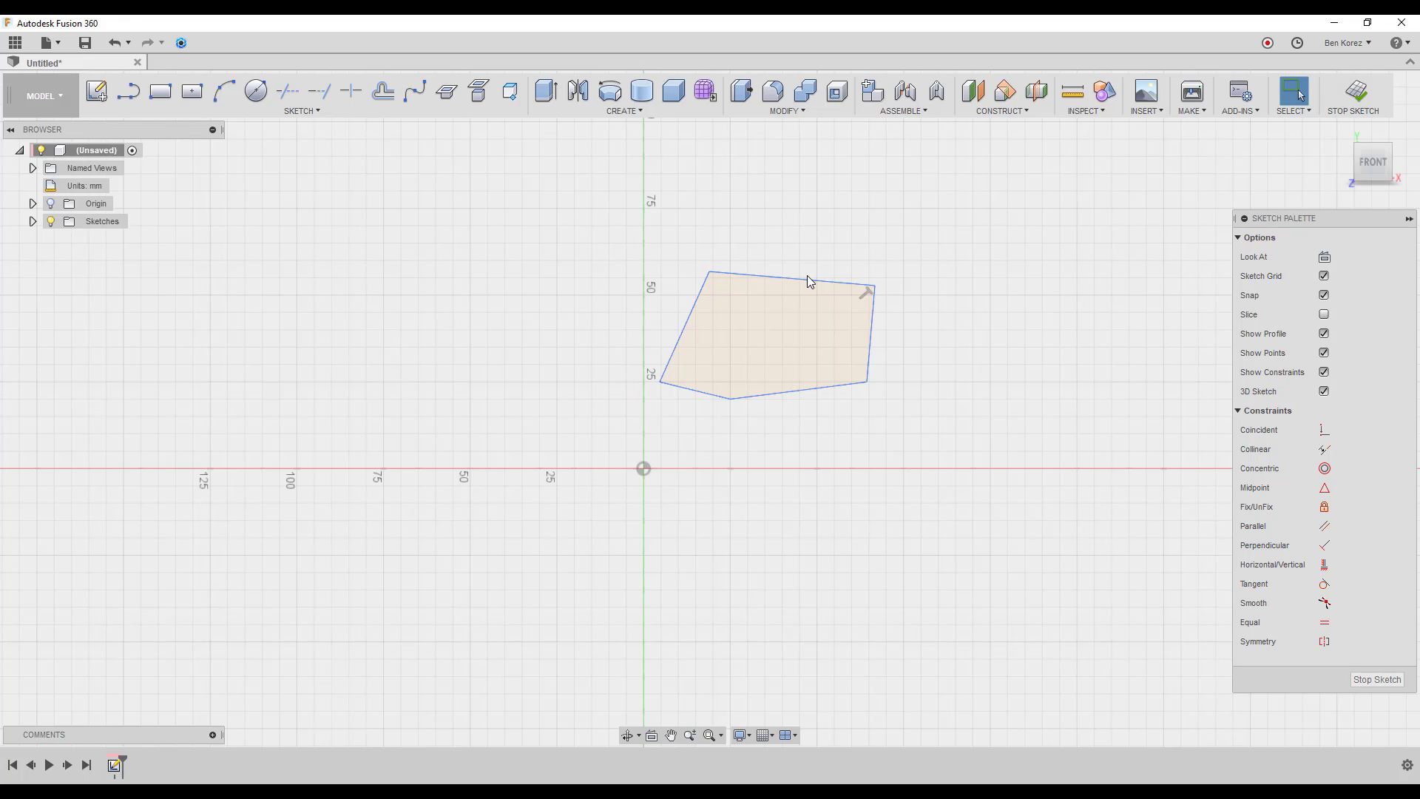
right_click(866, 296)
- Reshape the five-sided profile by moving its upper edge upward and its right and left edges outward, then adjusting the upper edge
left_click_drag(795, 284, 804, 255)
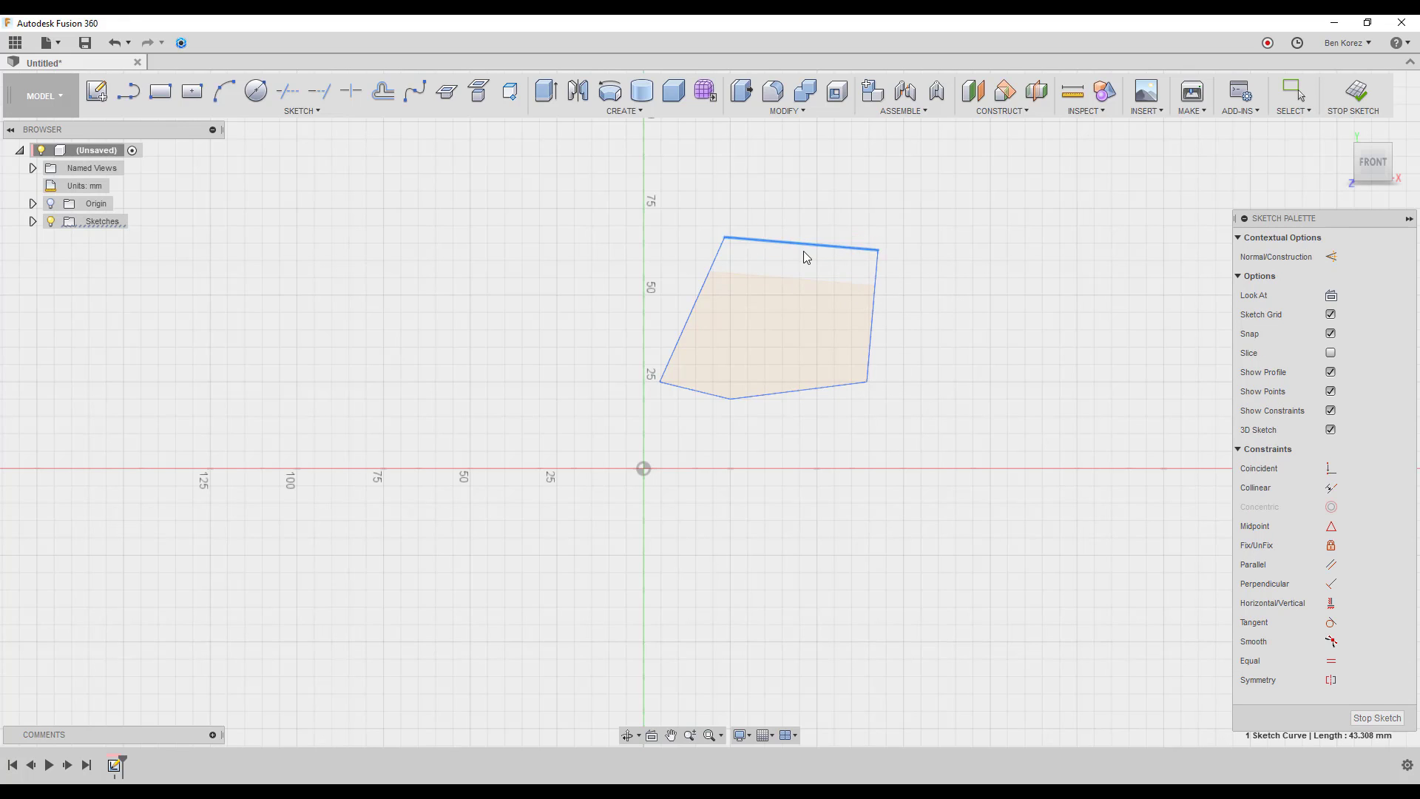
left_click_drag(880, 320, 895, 324)
left_click_drag(701, 303, 685, 300)
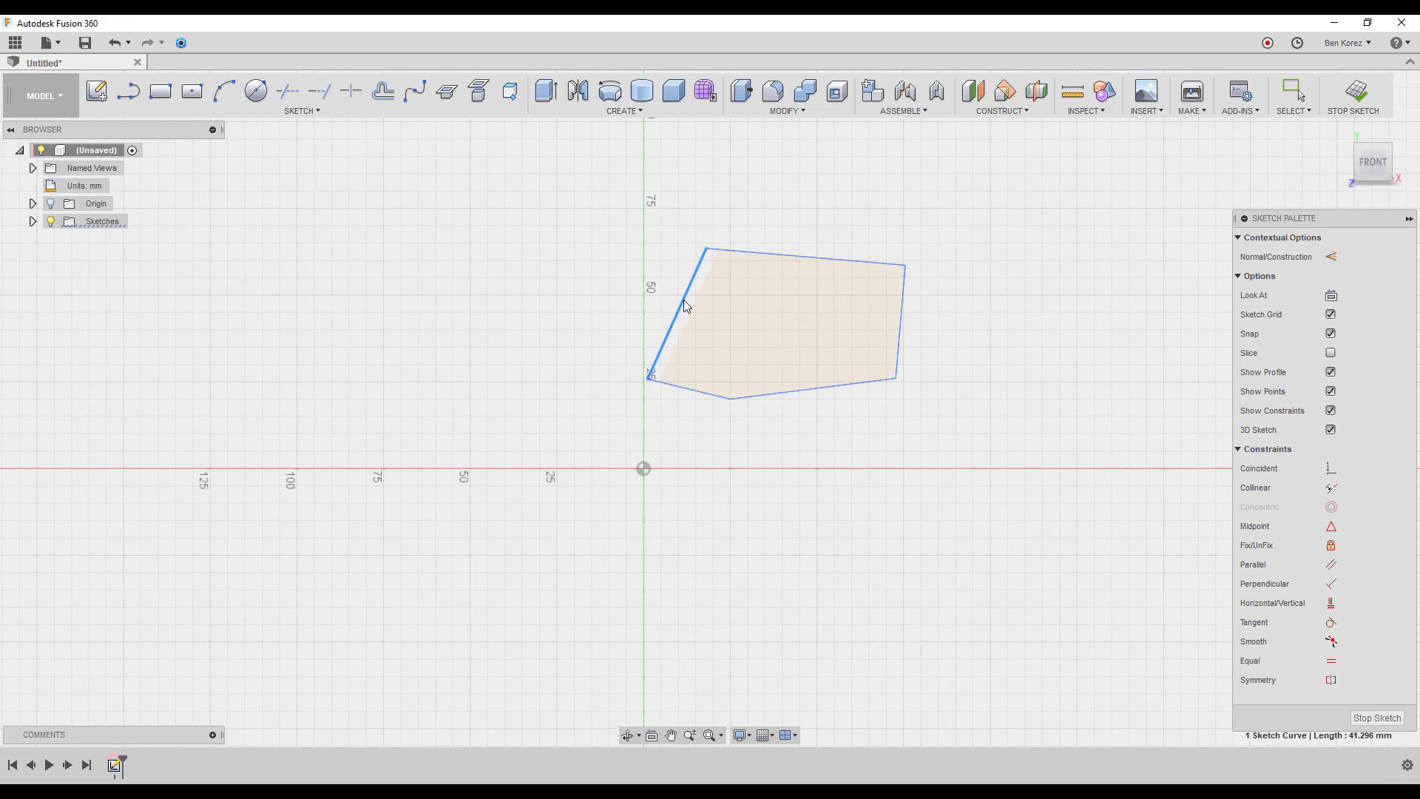
mouse_move(722, 255)
left_mouse_down()
mouse_move(722, 269)
mouse_move(725, 257)
left_mouse_up()
left_click(955, 418)
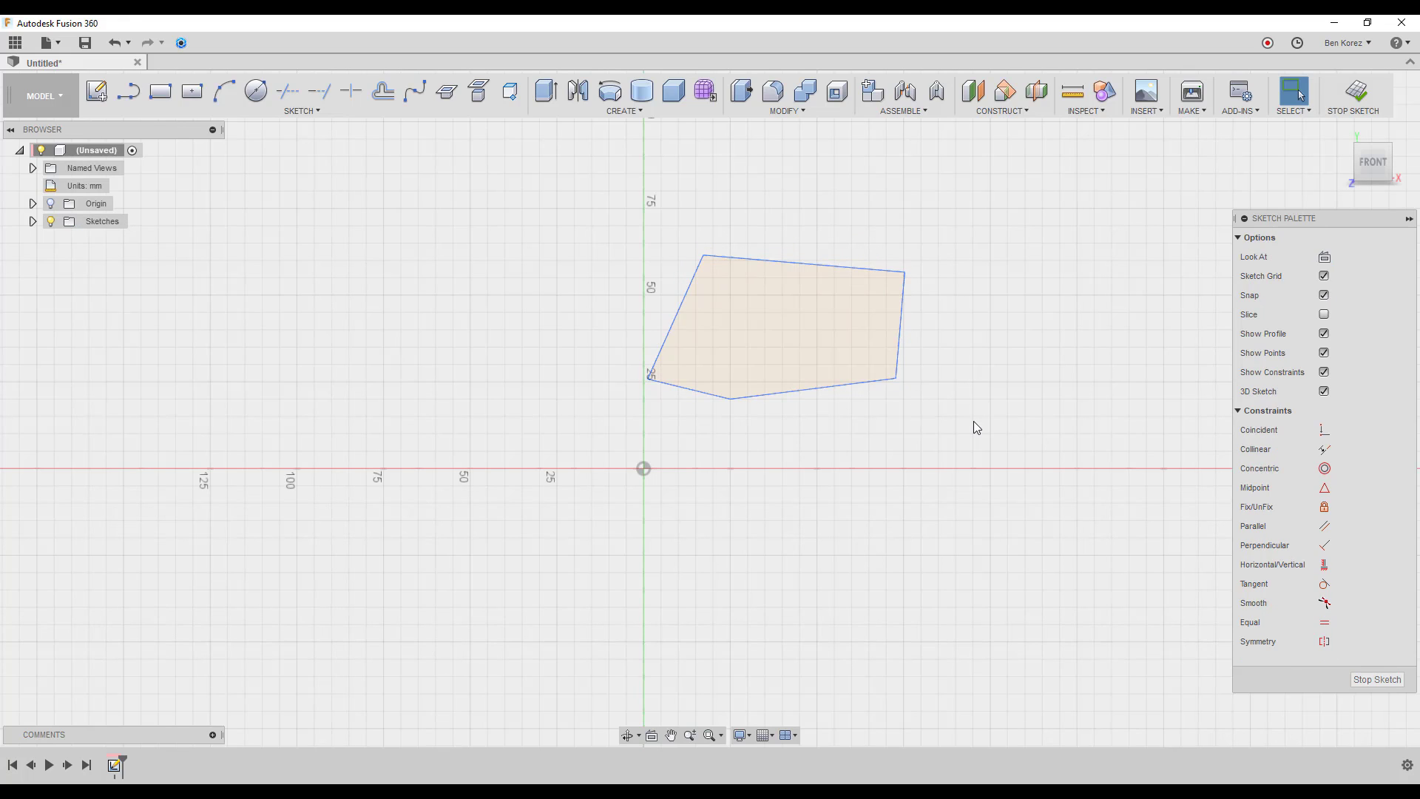
- Select the entire five-sided profile and move it down and to the right as one shape
left_click_drag(982, 443, 606, 246)
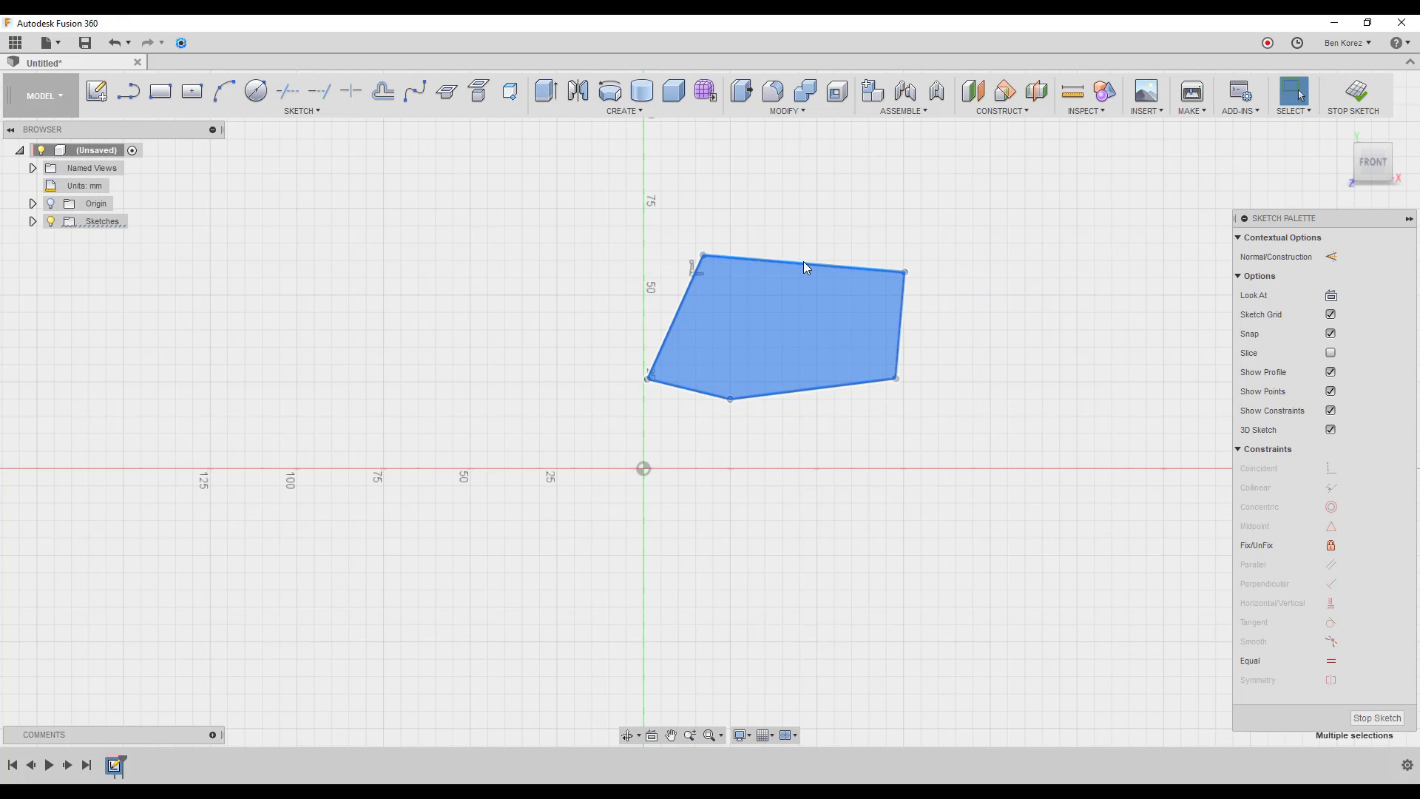
mouse_move(803, 263)
left_mouse_down()
mouse_move(943, 260)
mouse_move(855, 286)
left_mouse_up()
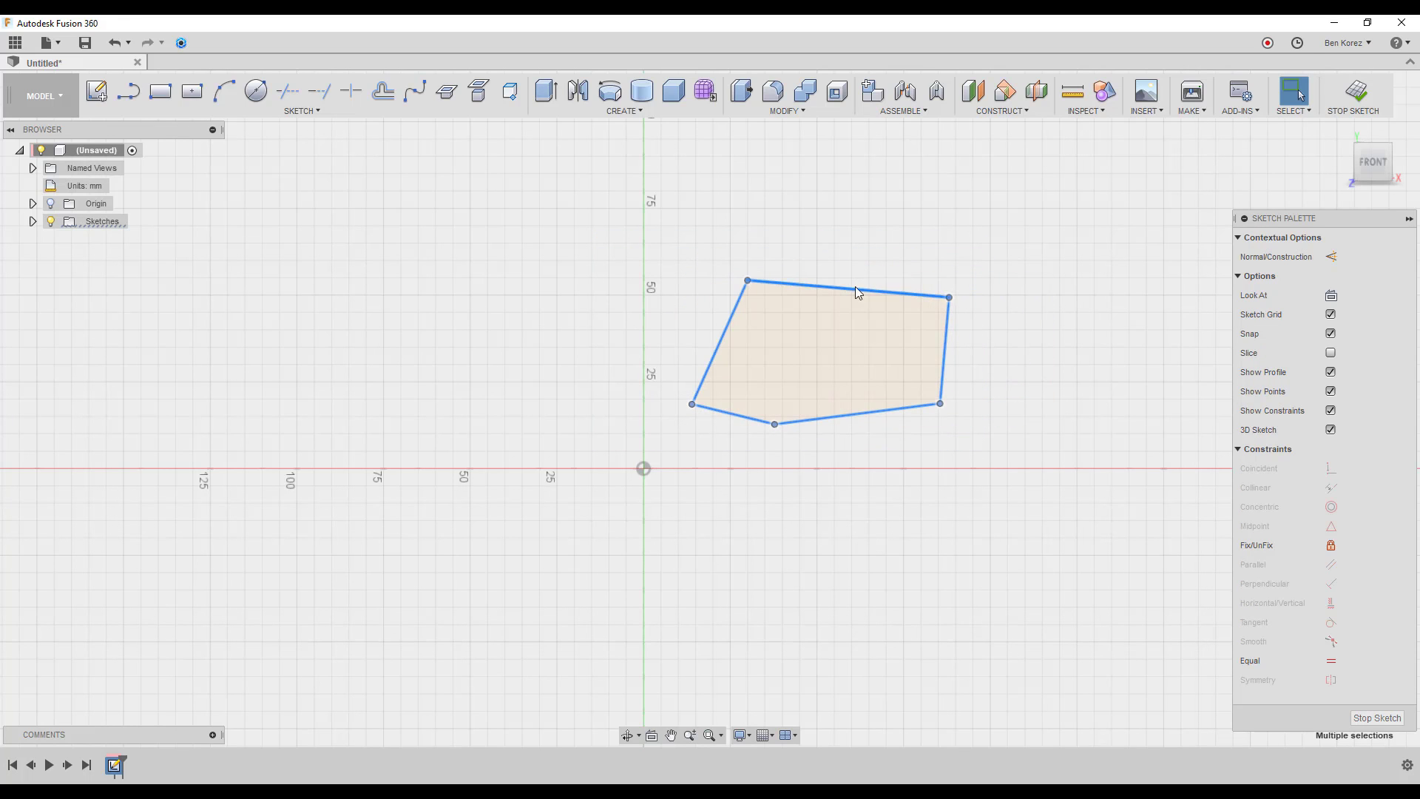
left_click(853, 238)
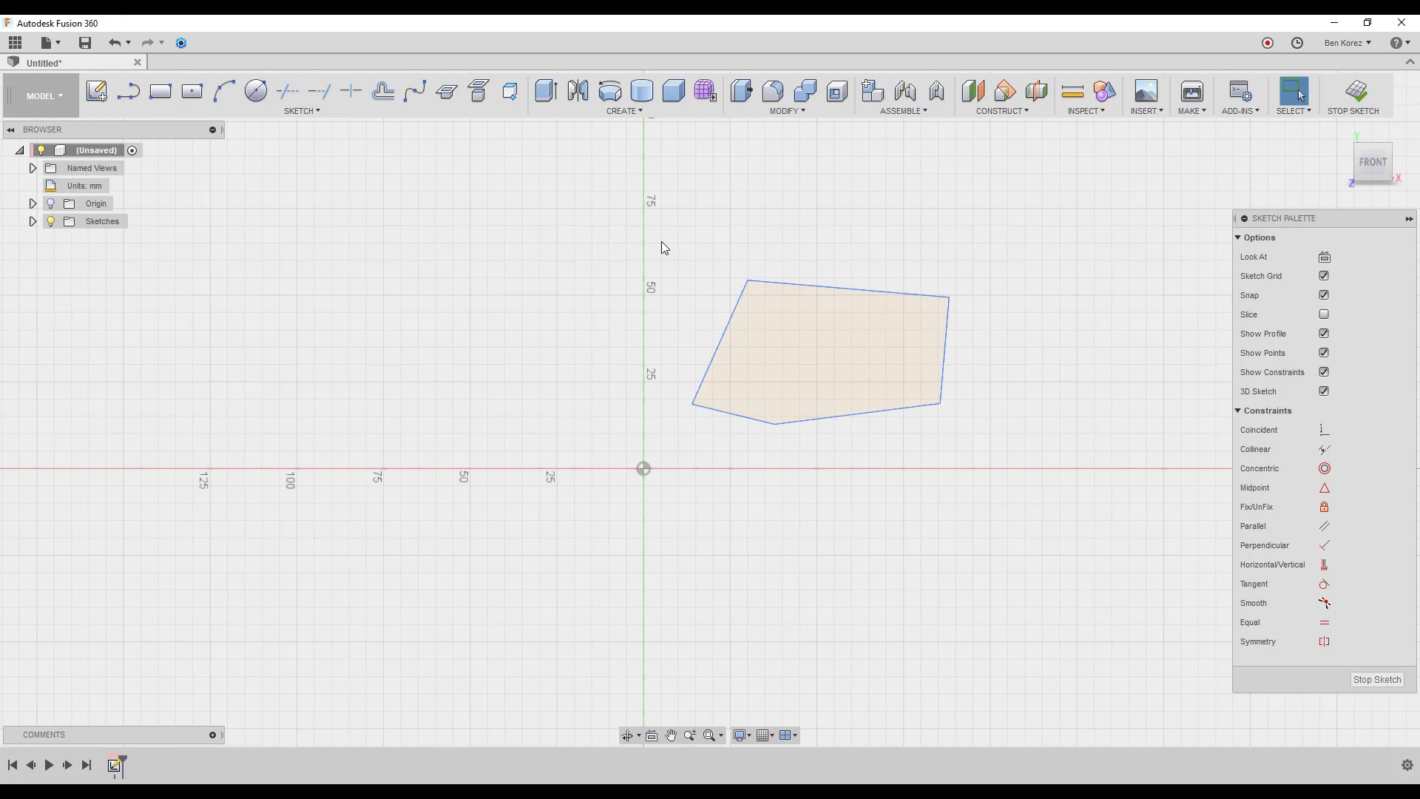
left_click_drag(661, 241, 1024, 454)
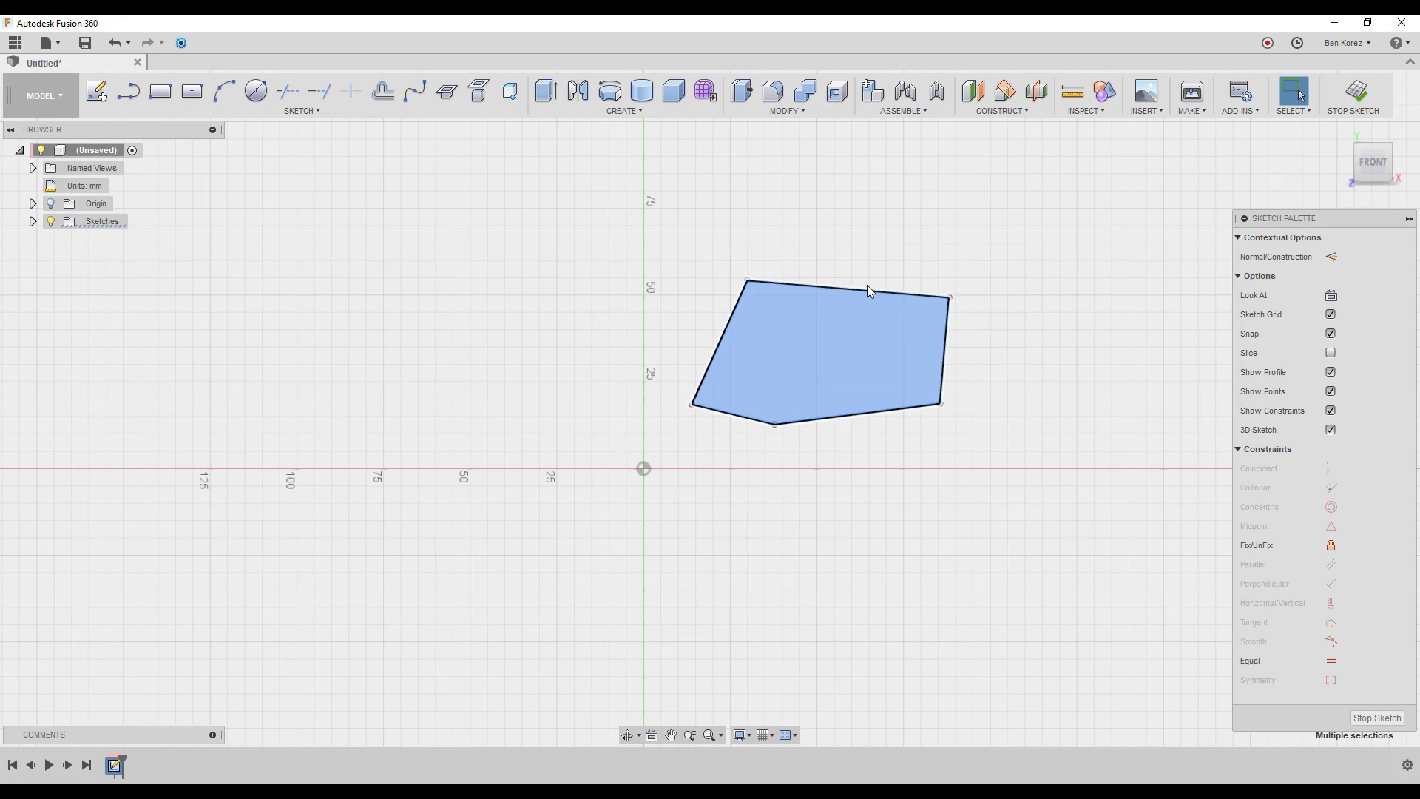
left_click(848, 229)
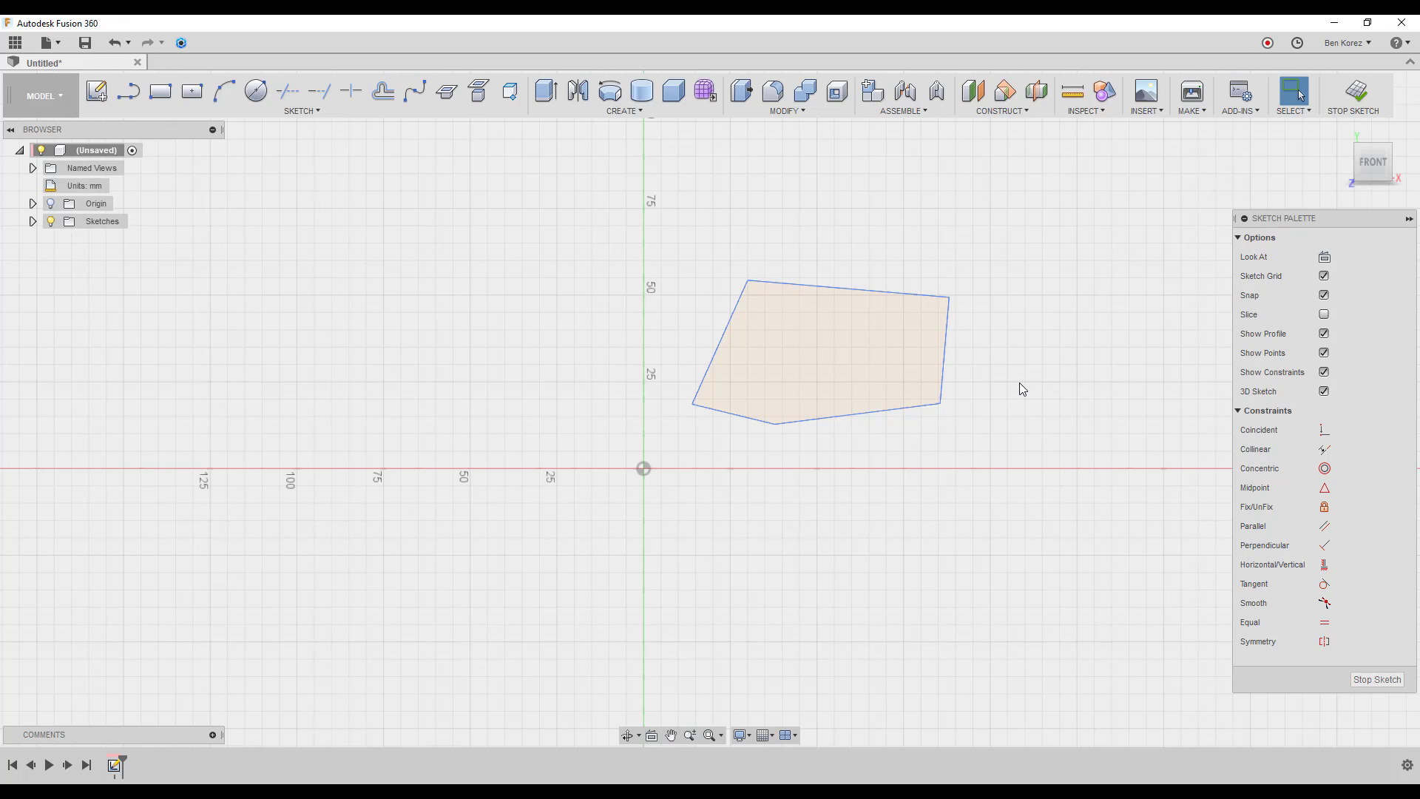
key("d")
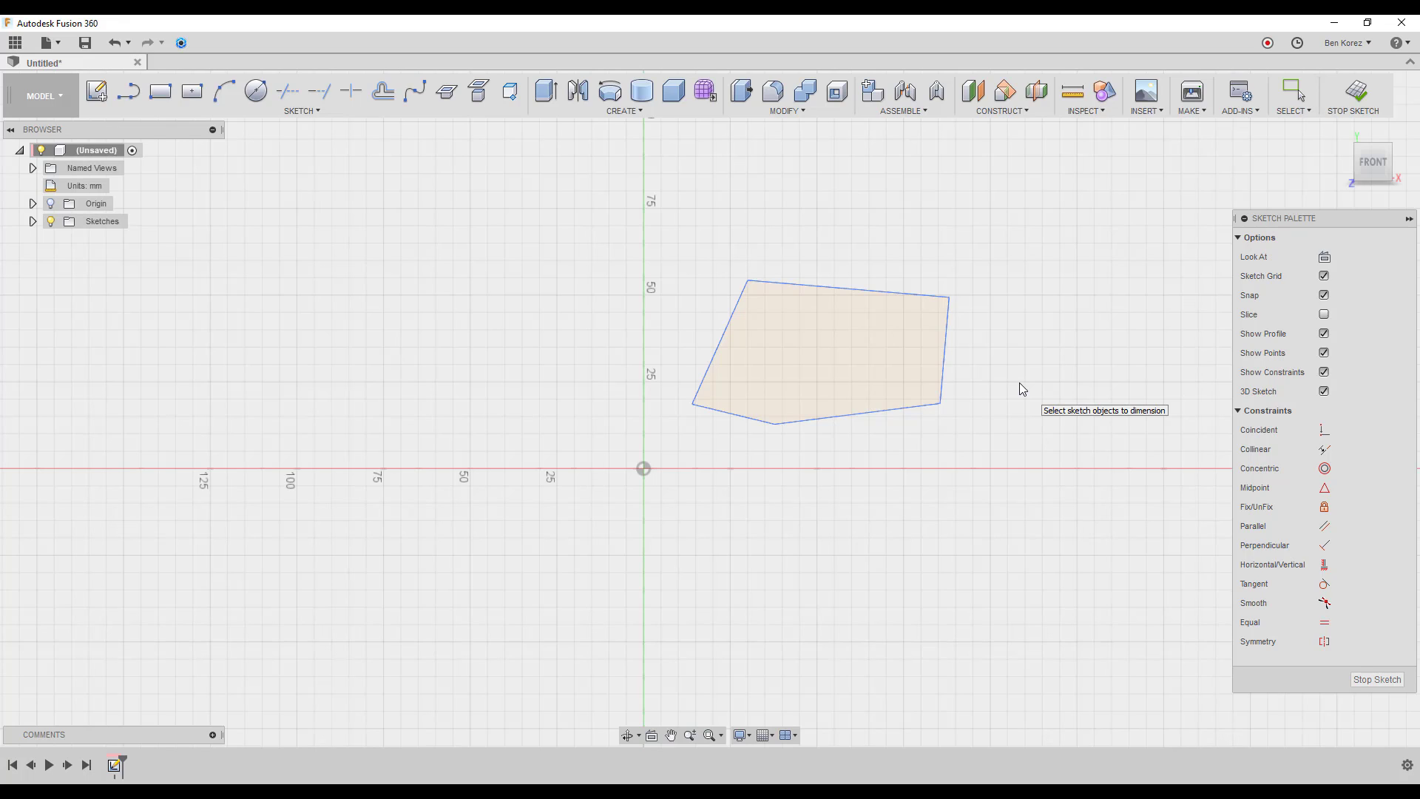
key("Escape")
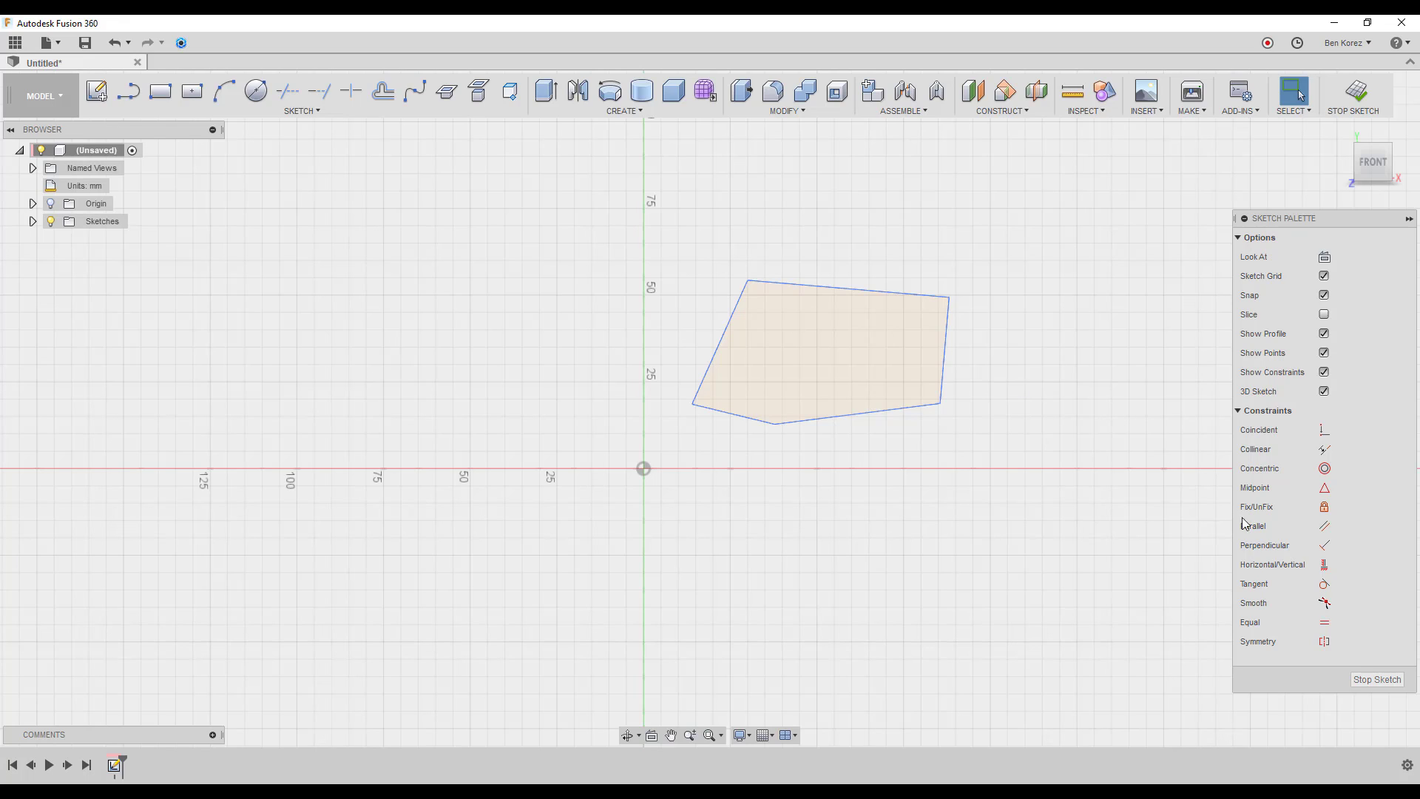
- Apply a Parallel constraint between the right and left edges of the profile
left_click(1325, 526)
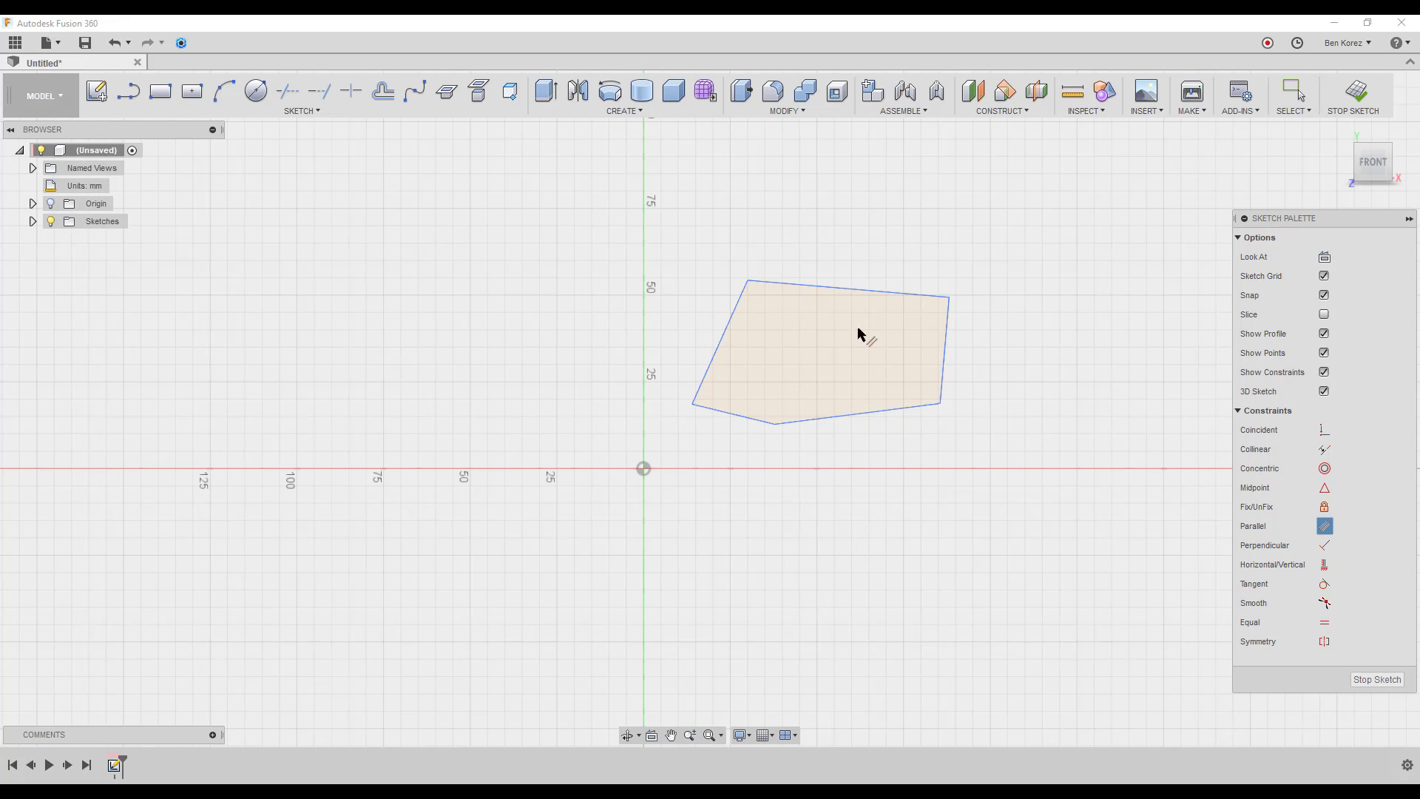
left_click(944, 365)
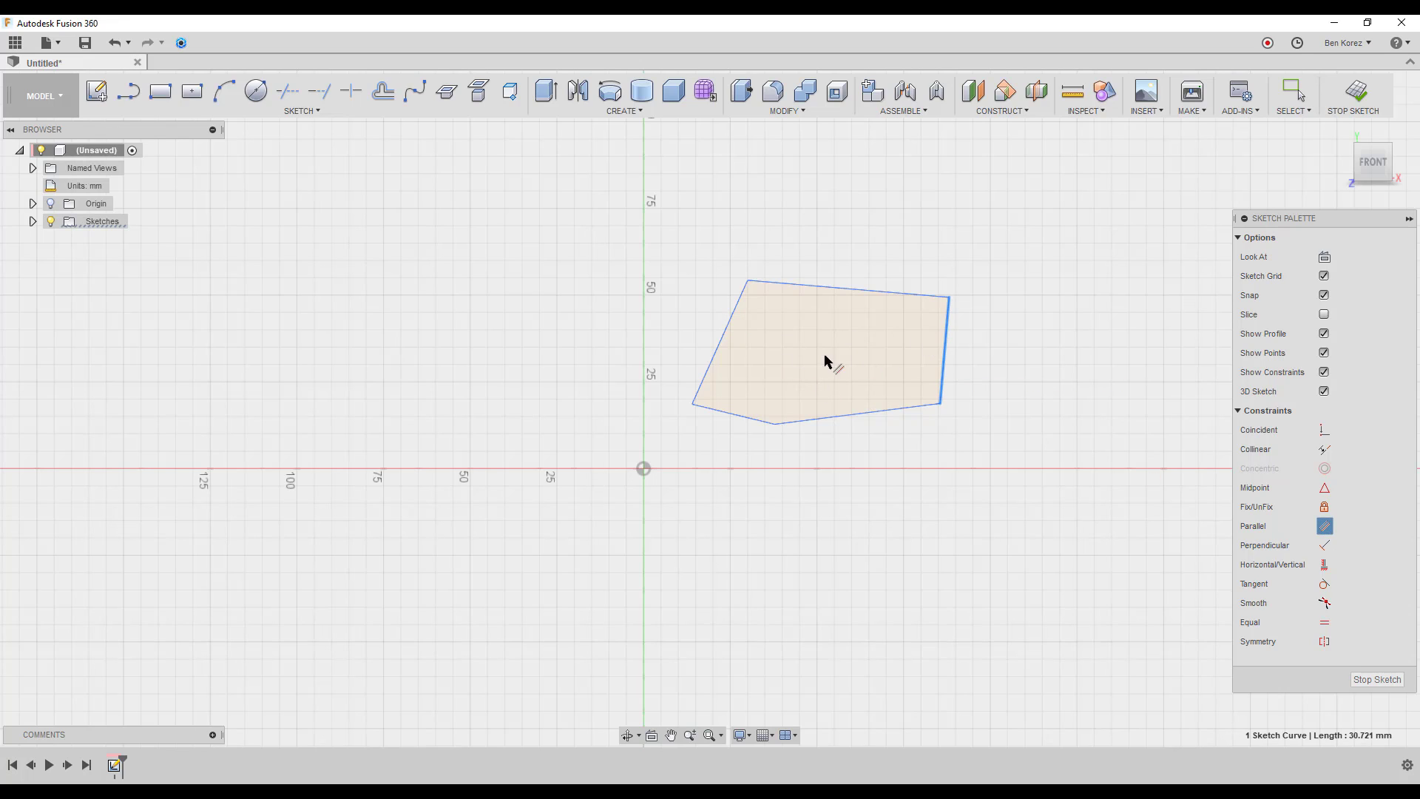
left_click(726, 332)
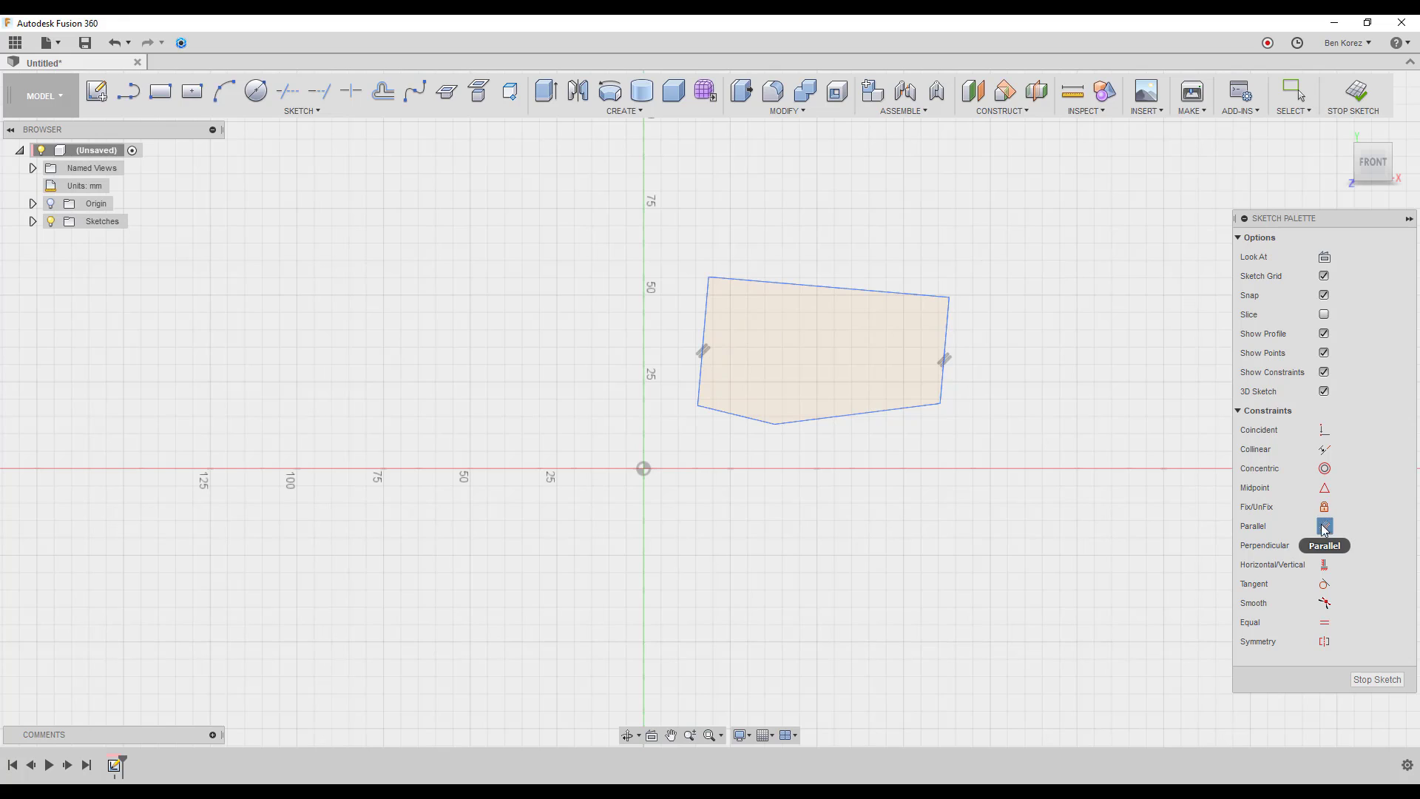
key("Escape")
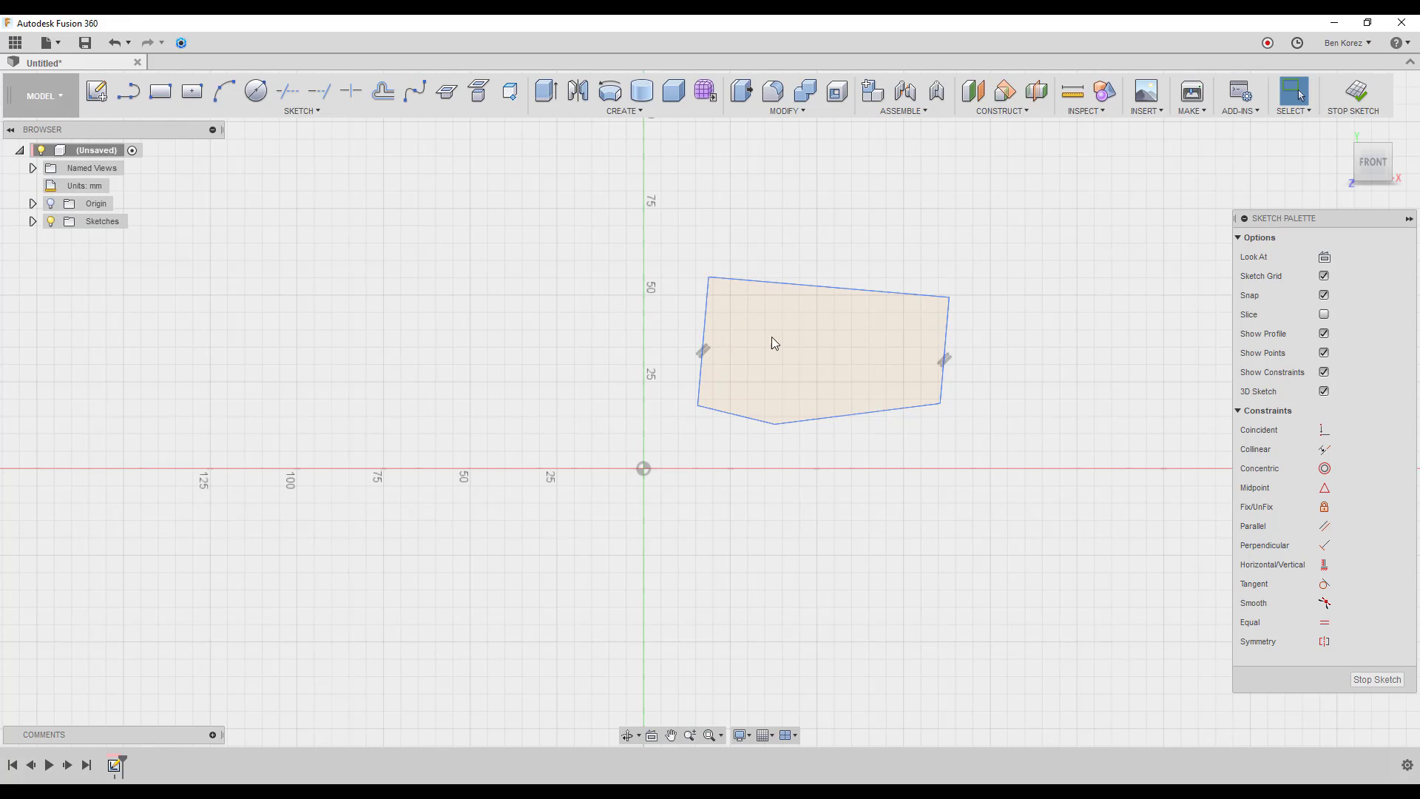
- Move the profile's two parallel side edges slightly inward and its upper edge slightly upward
mouse_move(706, 312)
left_mouse_down()
mouse_move(744, 329)
mouse_move(685, 326)
mouse_move(746, 317)
mouse_move(723, 326)
left_mouse_up()
key("Escape")
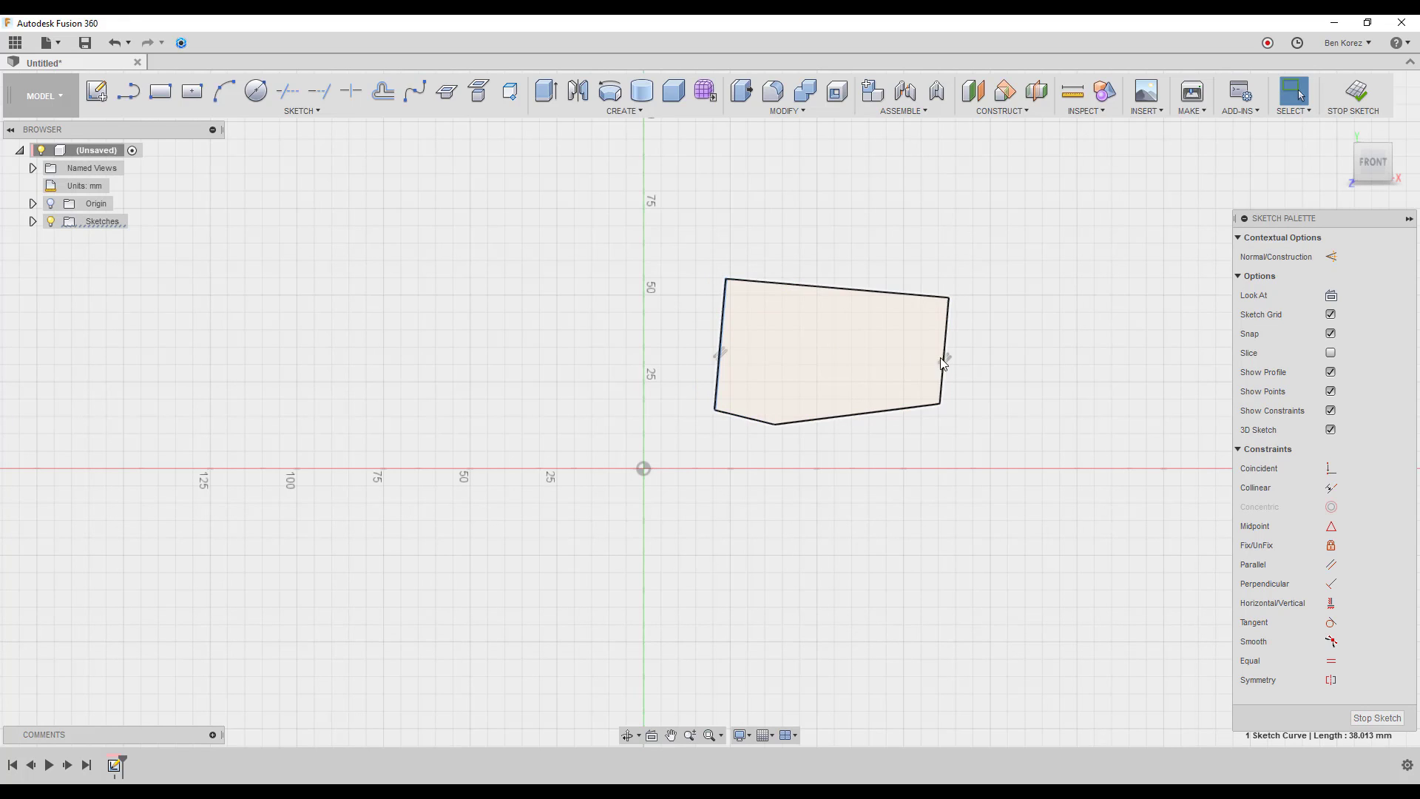
mouse_move(944, 358)
left_mouse_down()
mouse_move(887, 353)
mouse_move(929, 363)
left_mouse_up()
key("Escape")
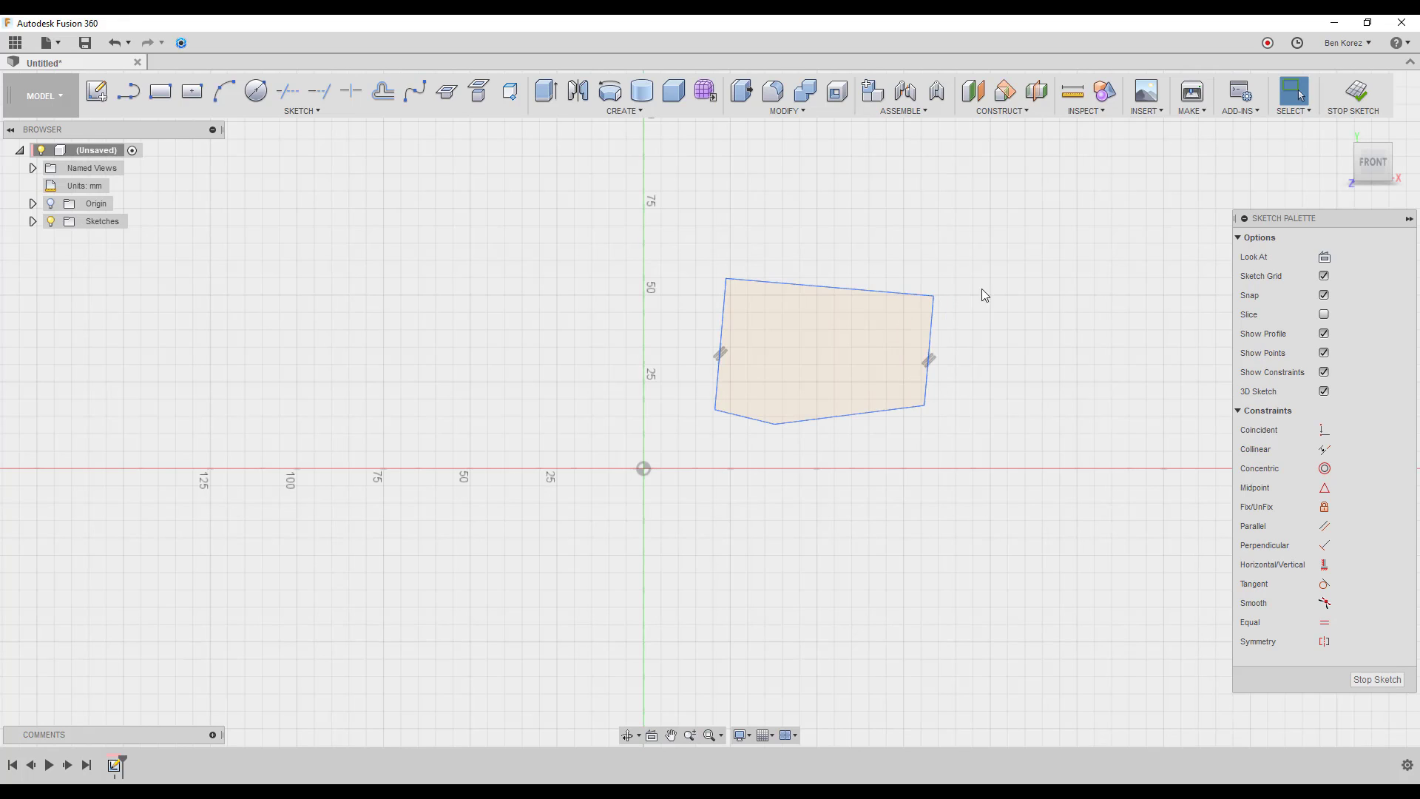
mouse_move(843, 299)
left_mouse_down()
mouse_move(839, 331)
mouse_move(843, 284)
left_mouse_up()
left_click(943, 223)
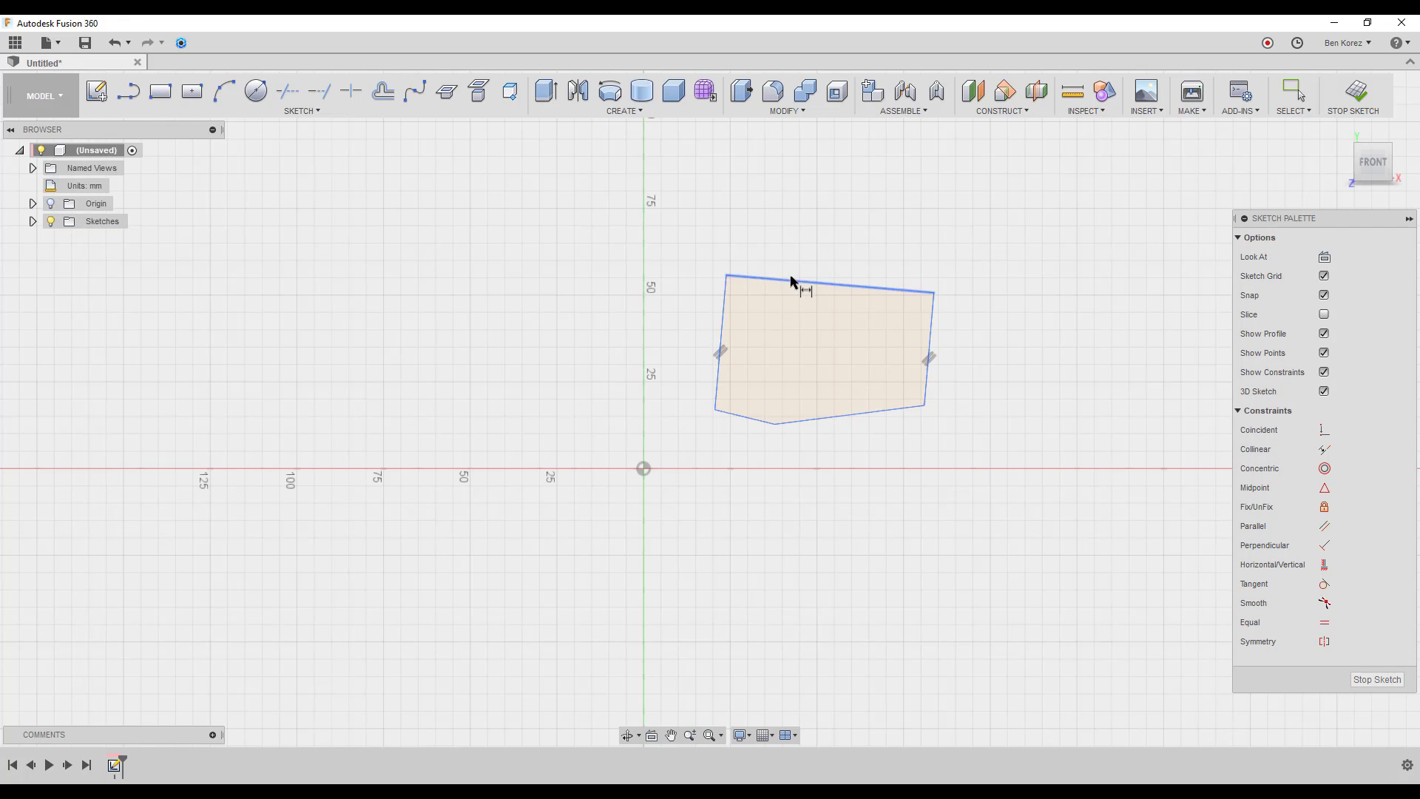
- Place a vertical dimension between the ends of the profile's left edge, and undo it
left_click(723, 320)
left_click(606, 308)
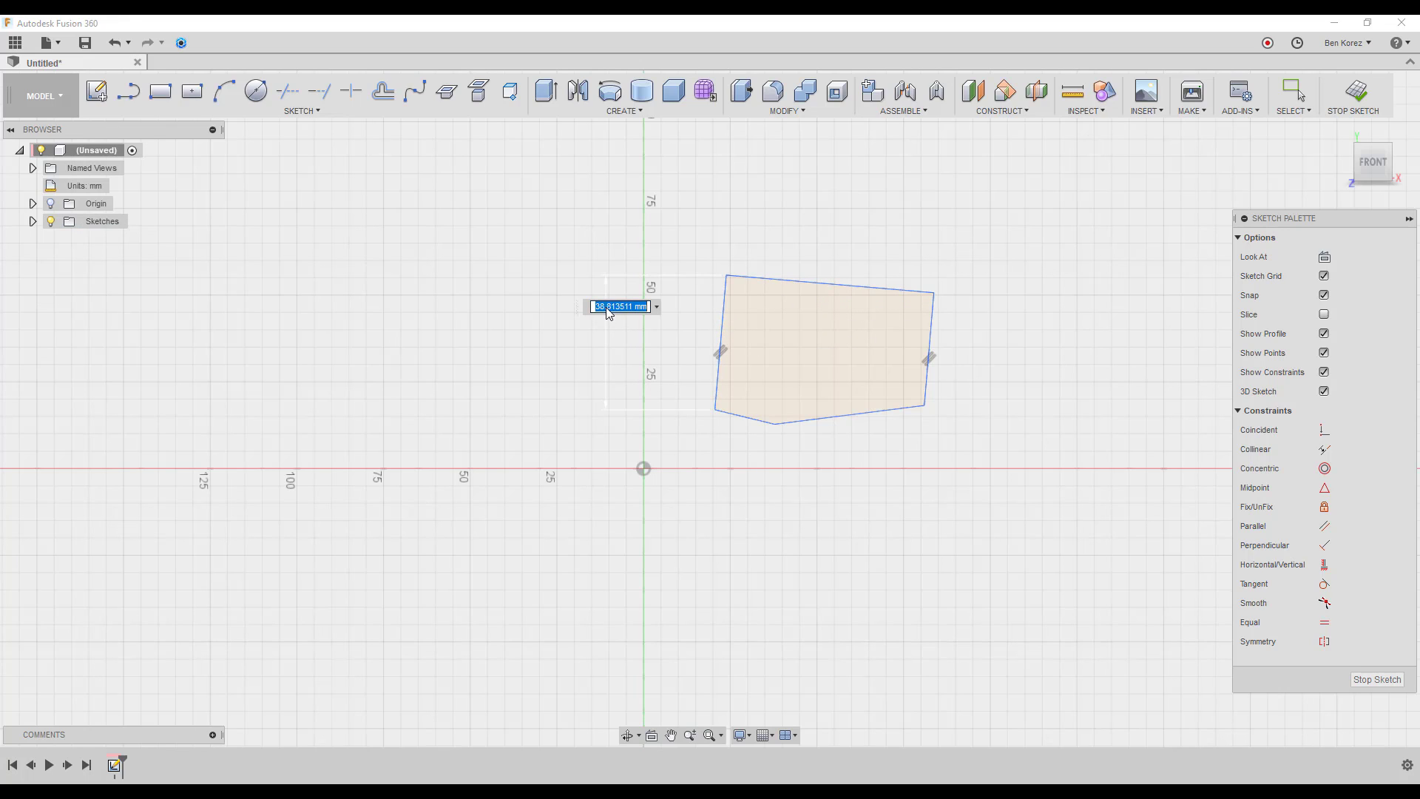
key("Return")
key("Escape")
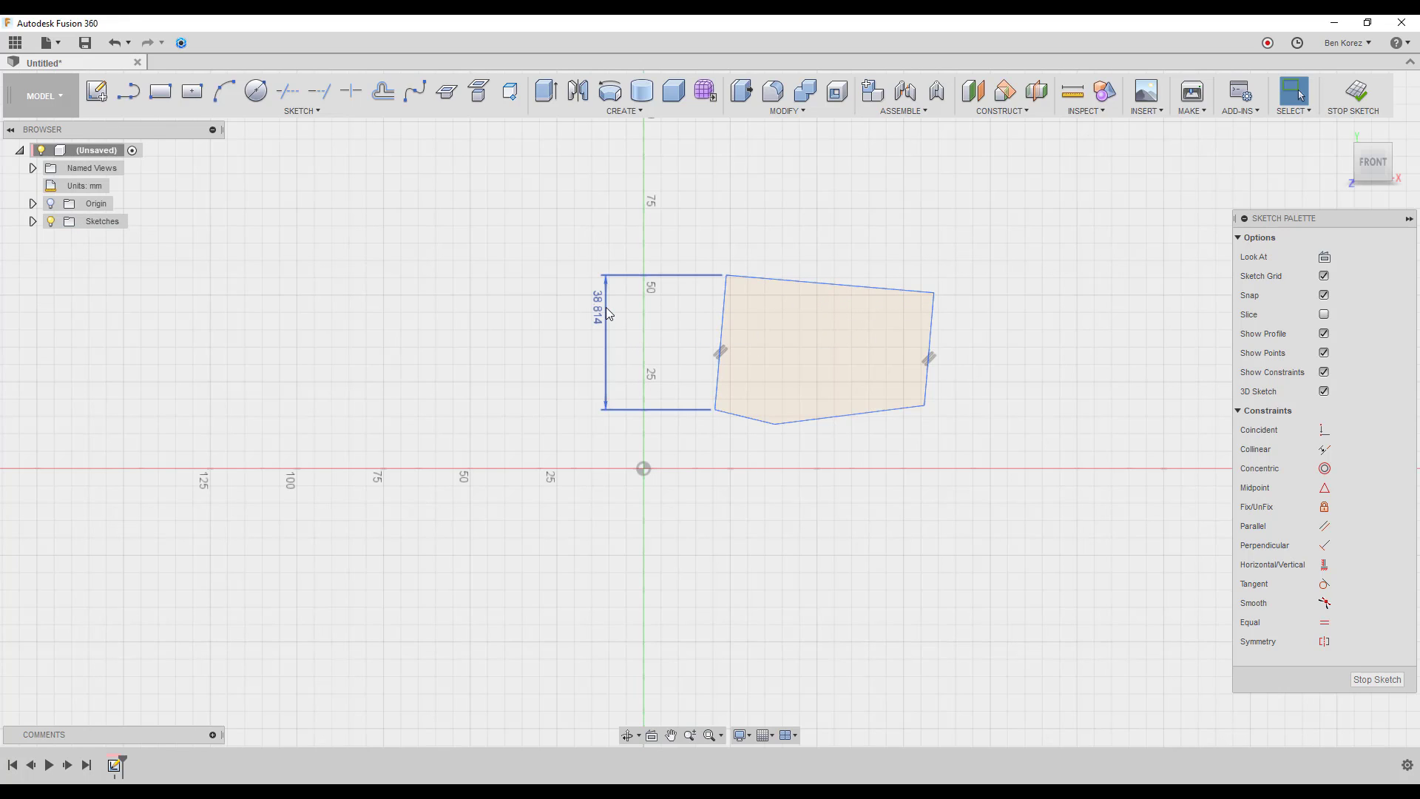
key("ctrl+z")
- Place an aligned dimension close to the profile's left edge for its true length, and undo it
key("d")
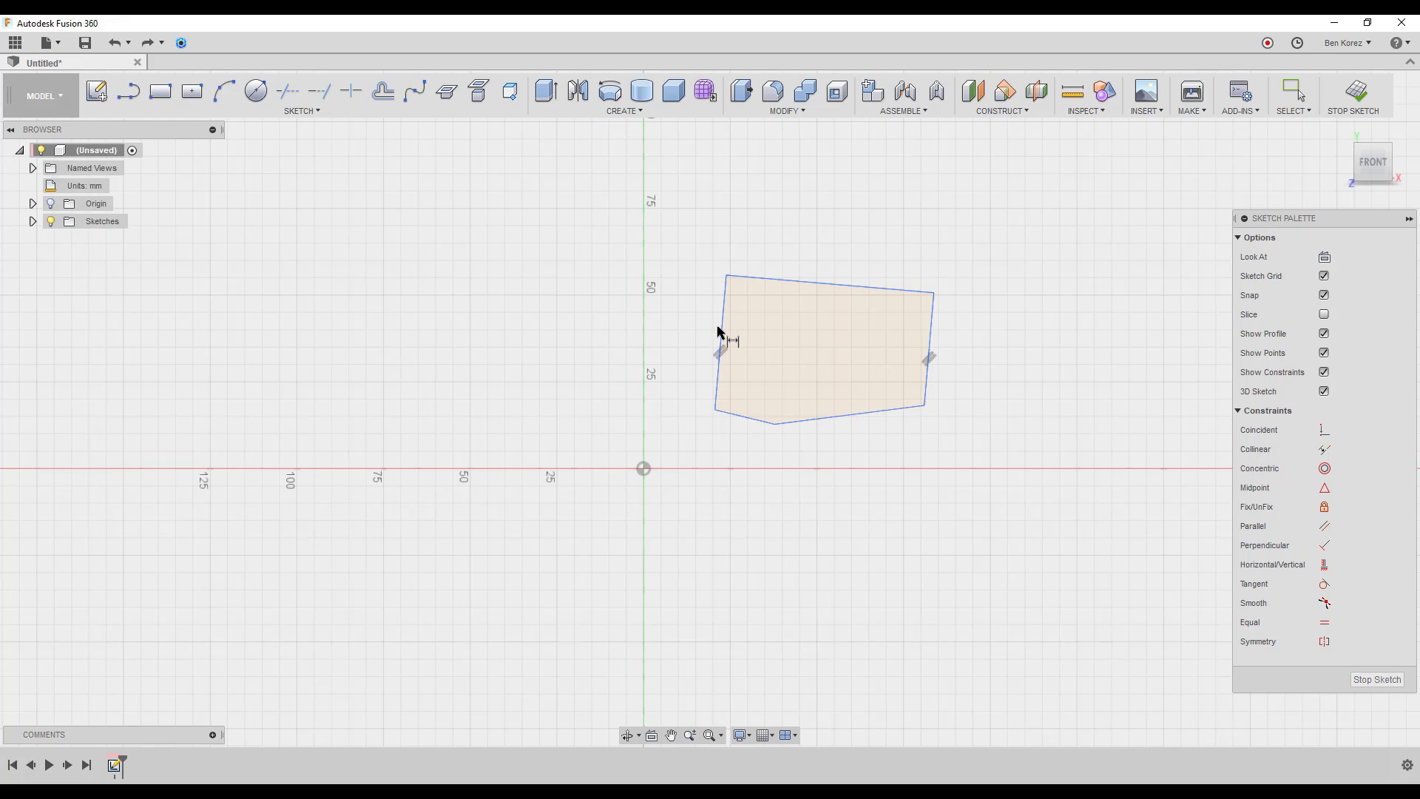
left_click(721, 337)
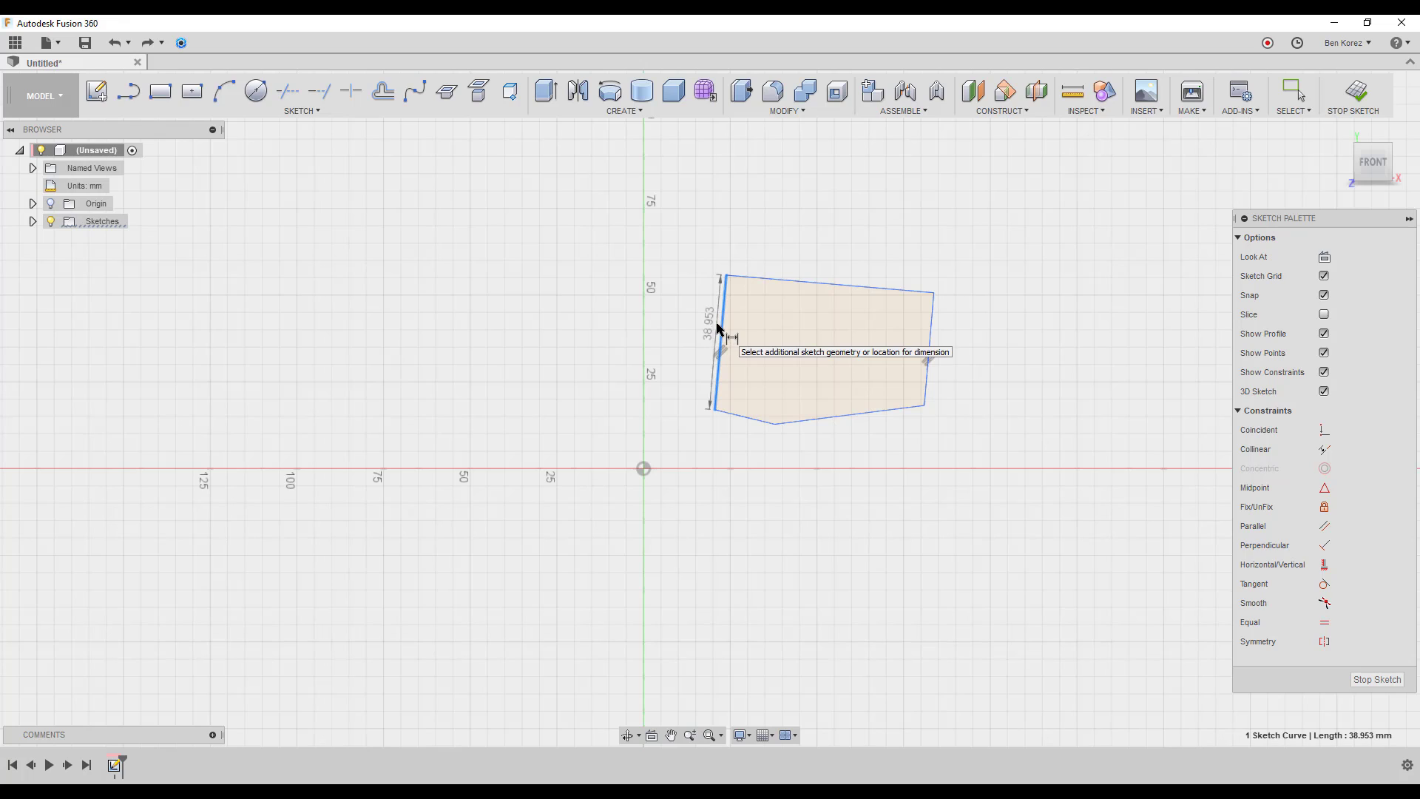
left_click(717, 328)
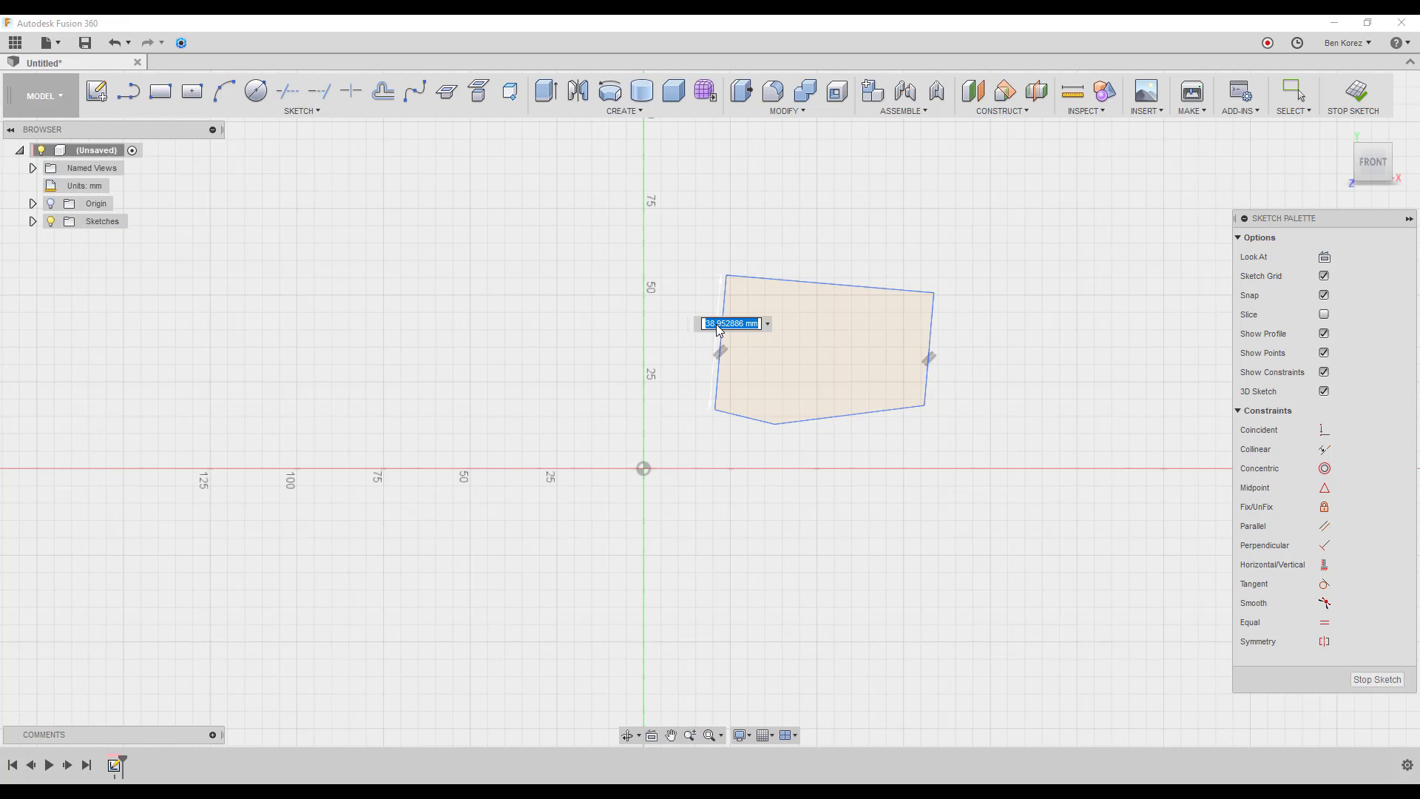
key("Return")
key("Escape")
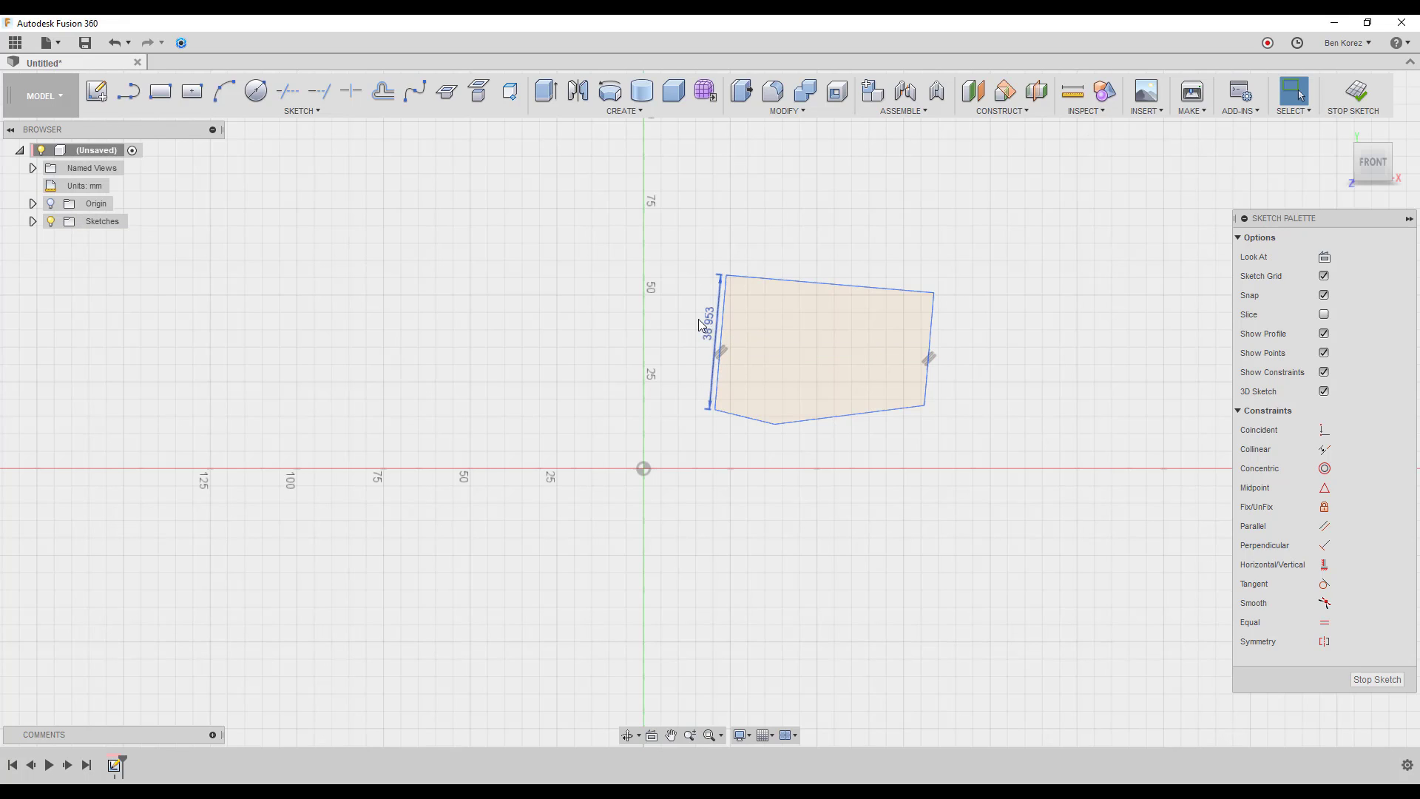
key("ctrl+z")
- Add an aligned dimension to the profile's left edge and set its length to 38 mm
key("d")
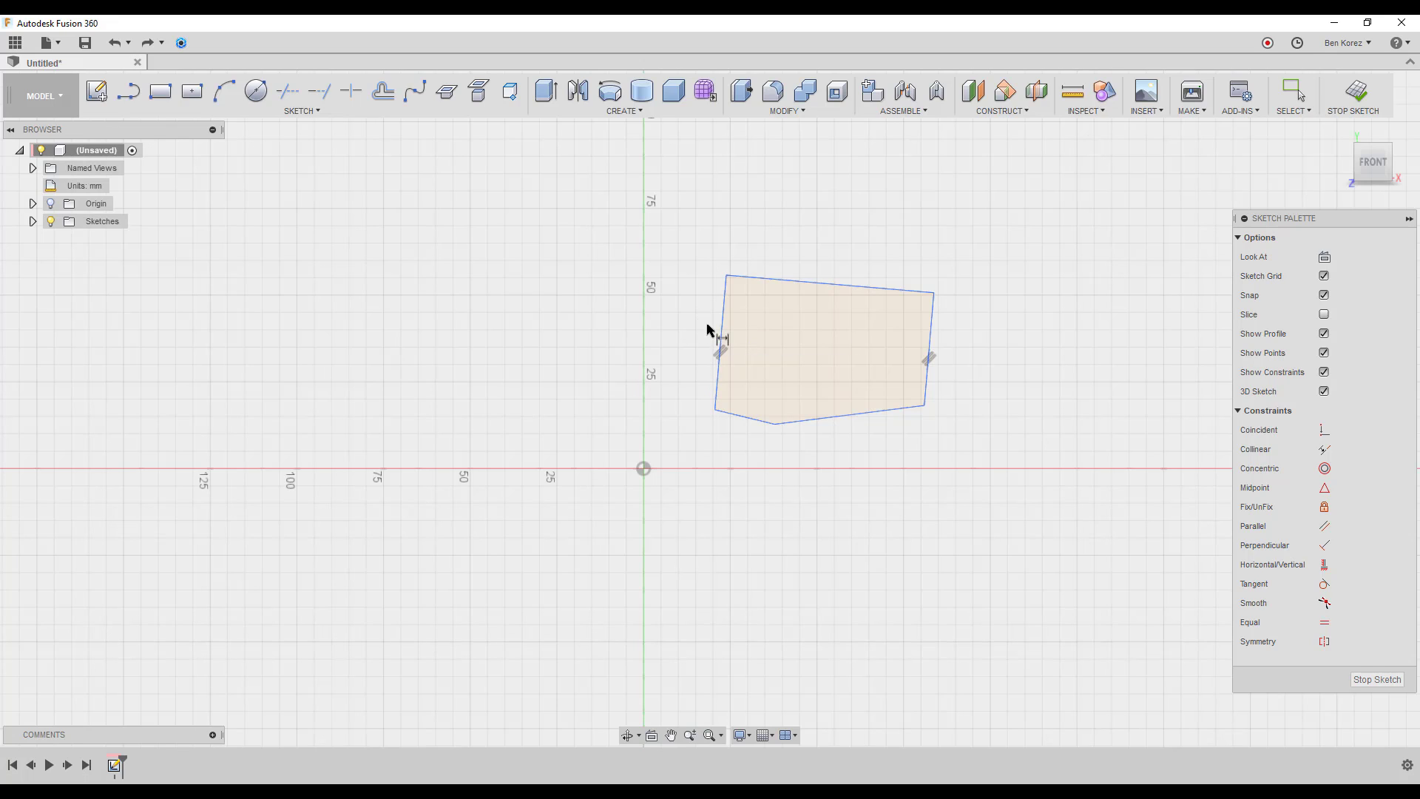
left_click(721, 332)
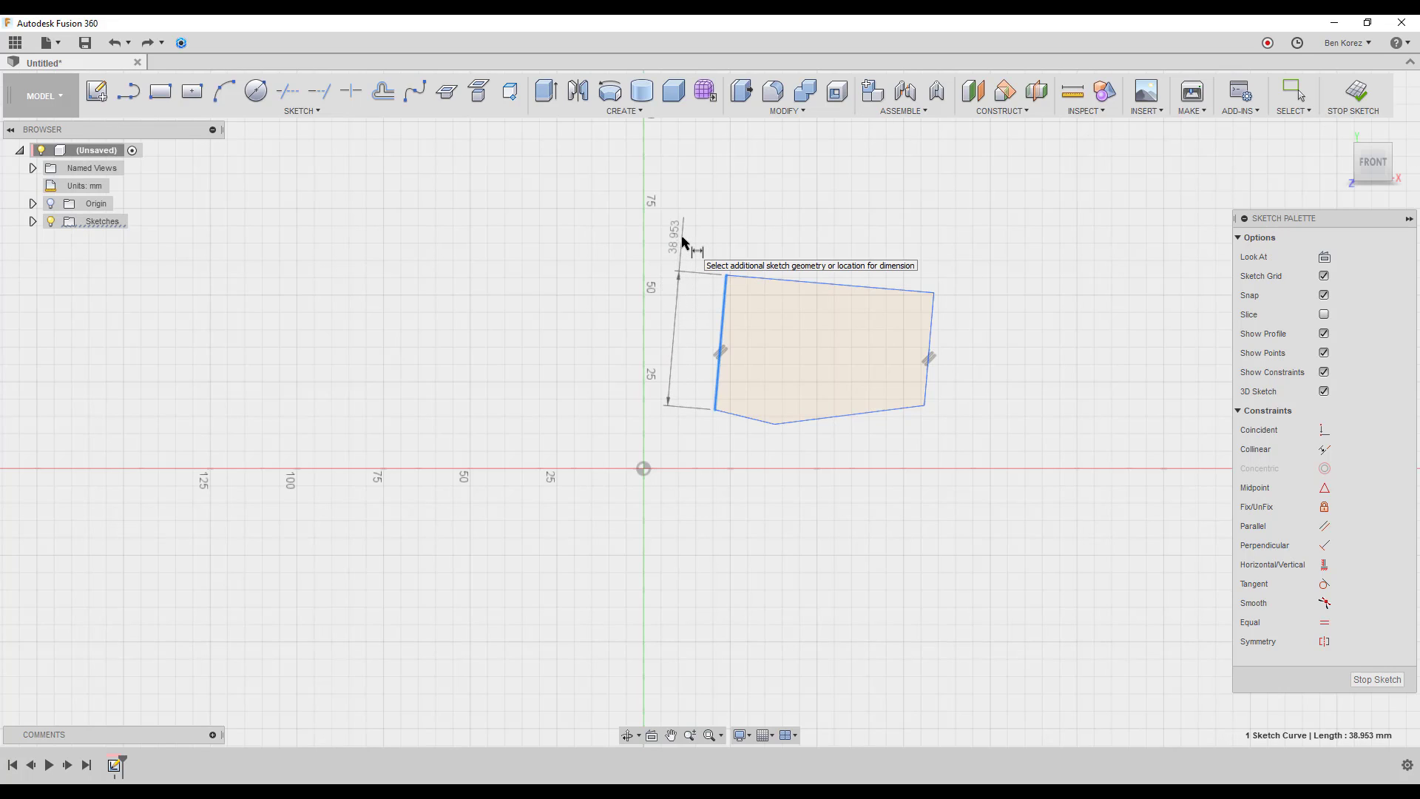
left_click(684, 241)
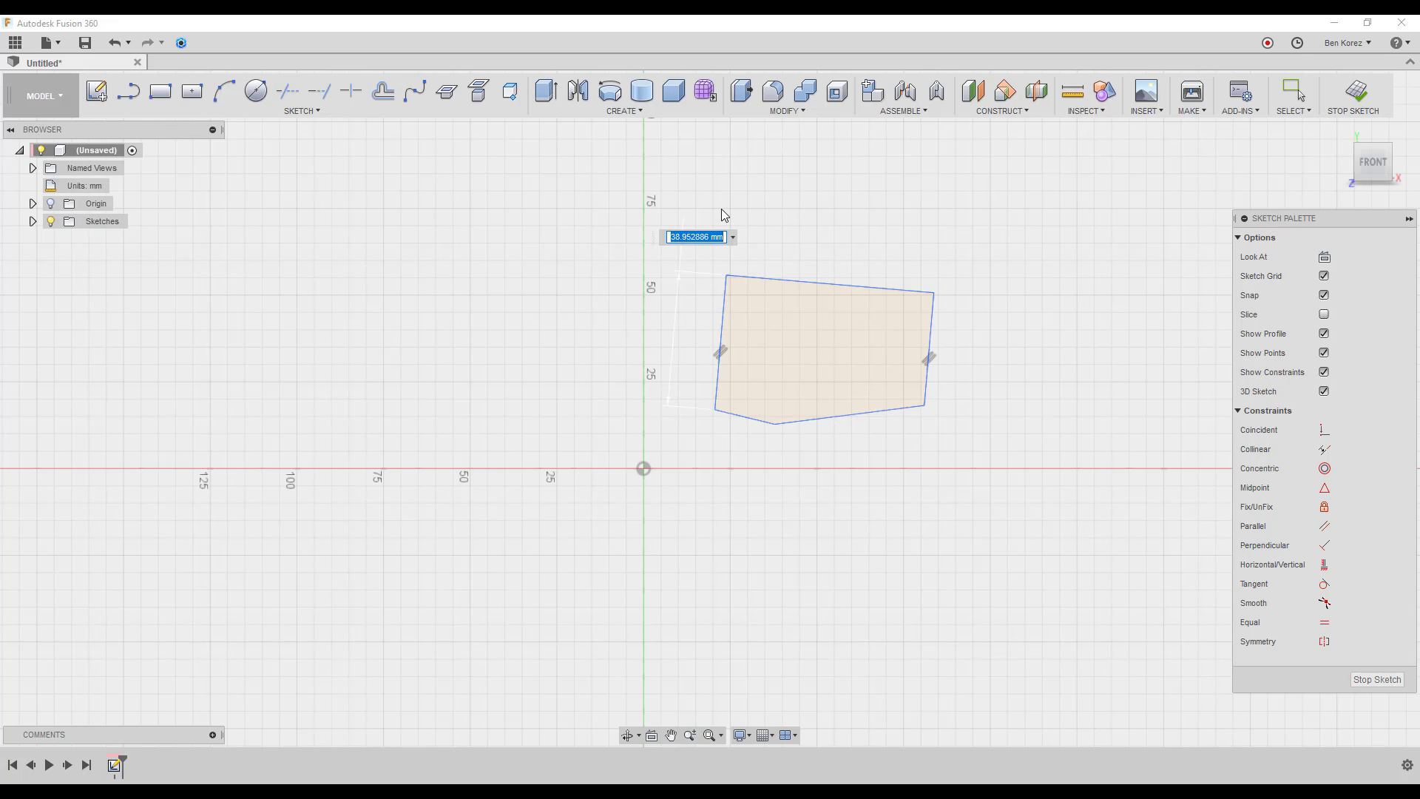
type("38")
key("Return")
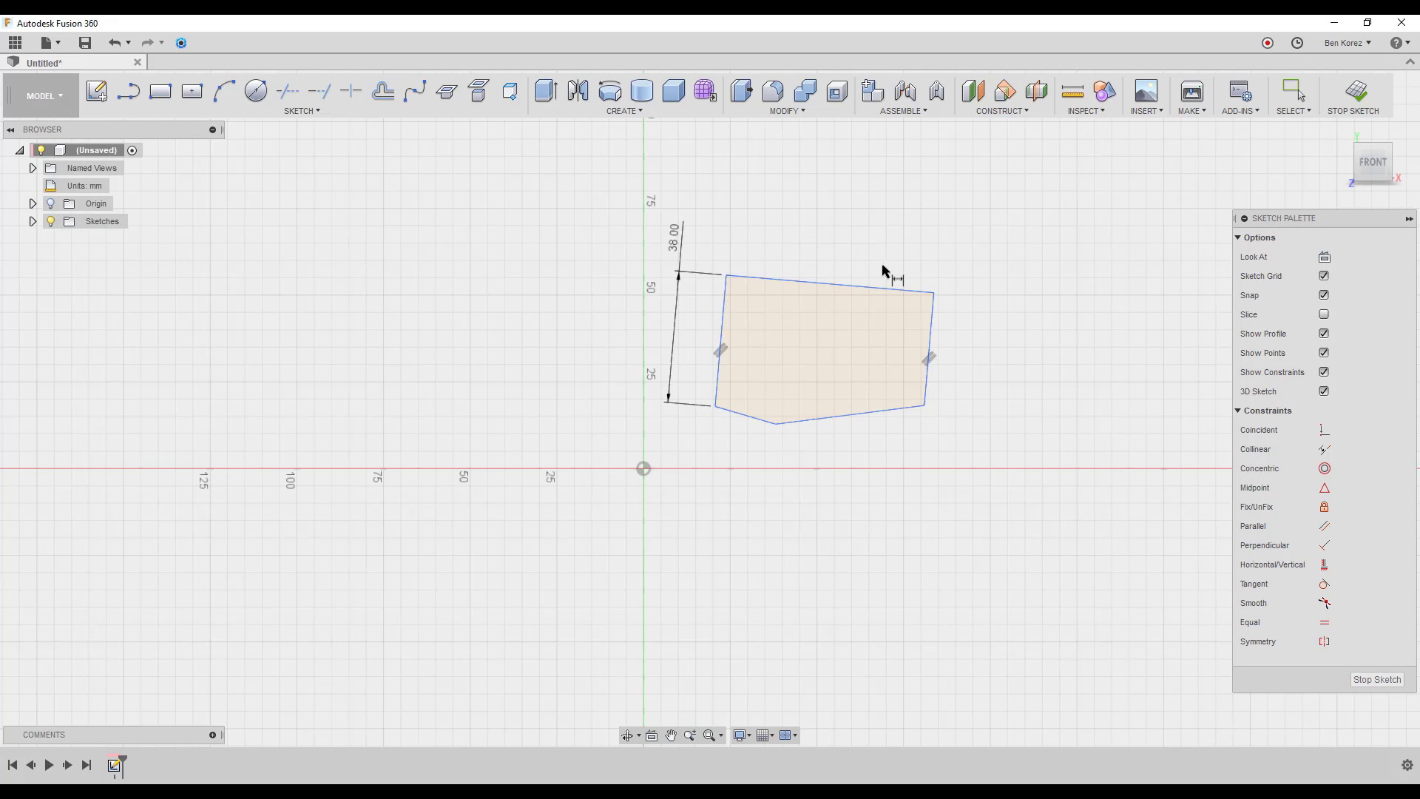
- Add an aligned dimension to the profile's right edge and set its length to 32 mm
left_click(932, 341)
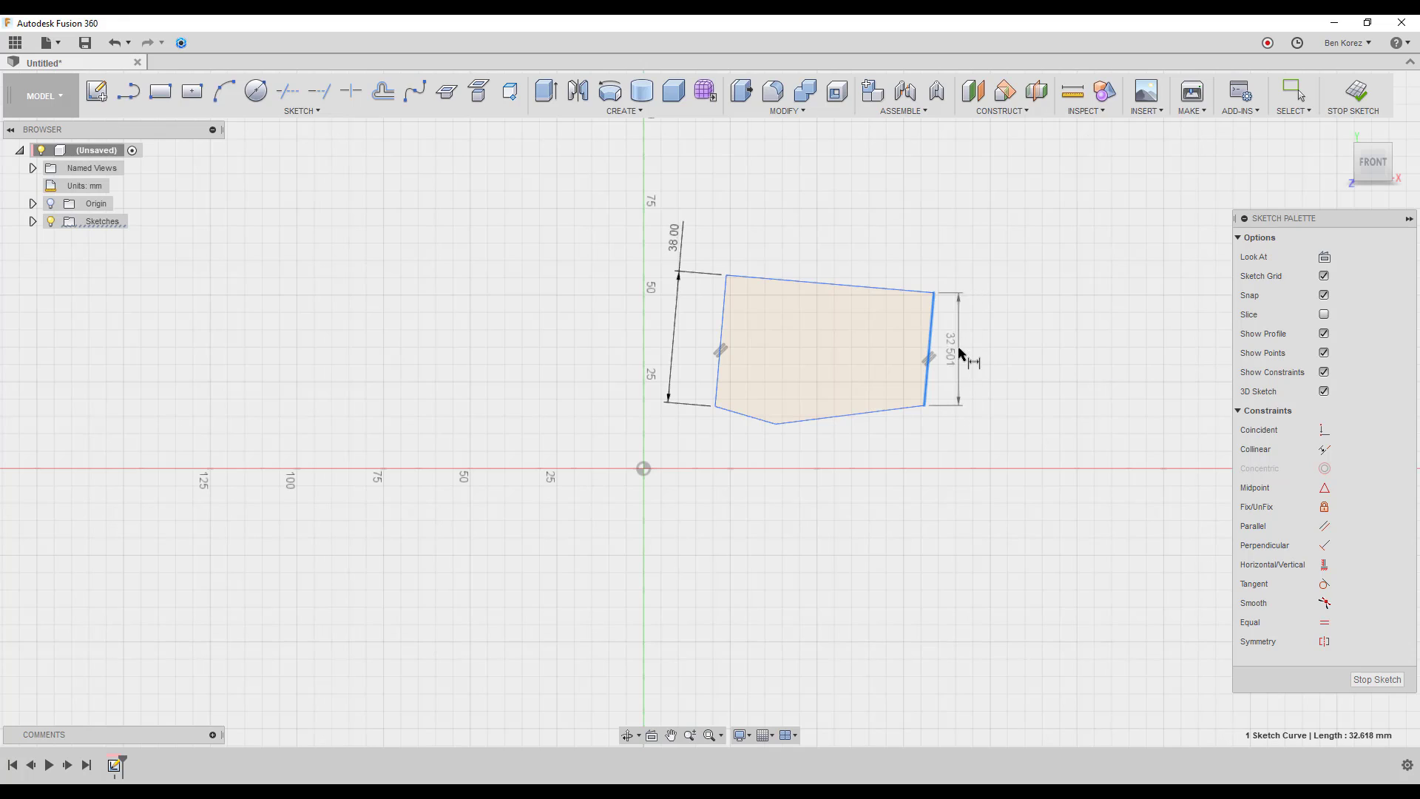
left_click(977, 219)
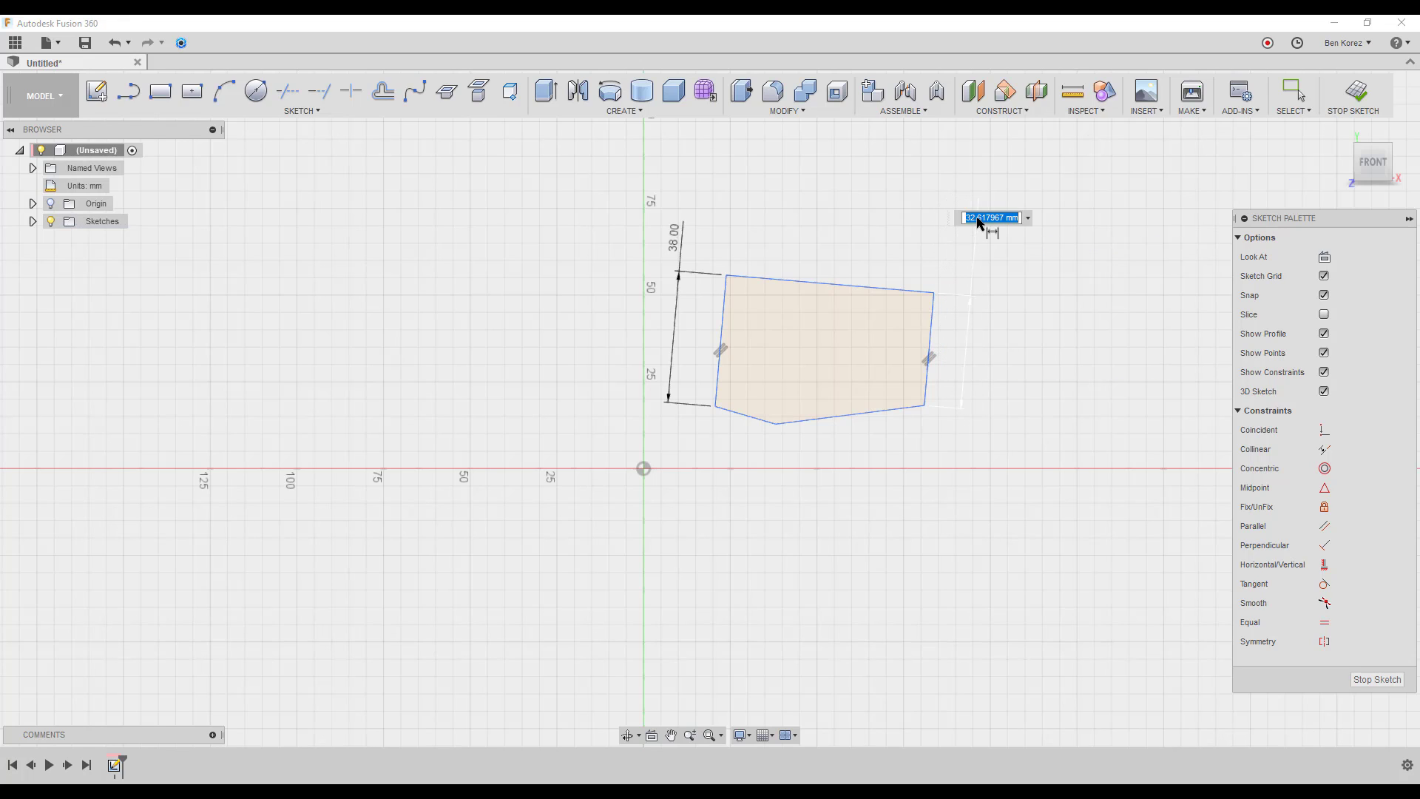
type("32")
key("Return")
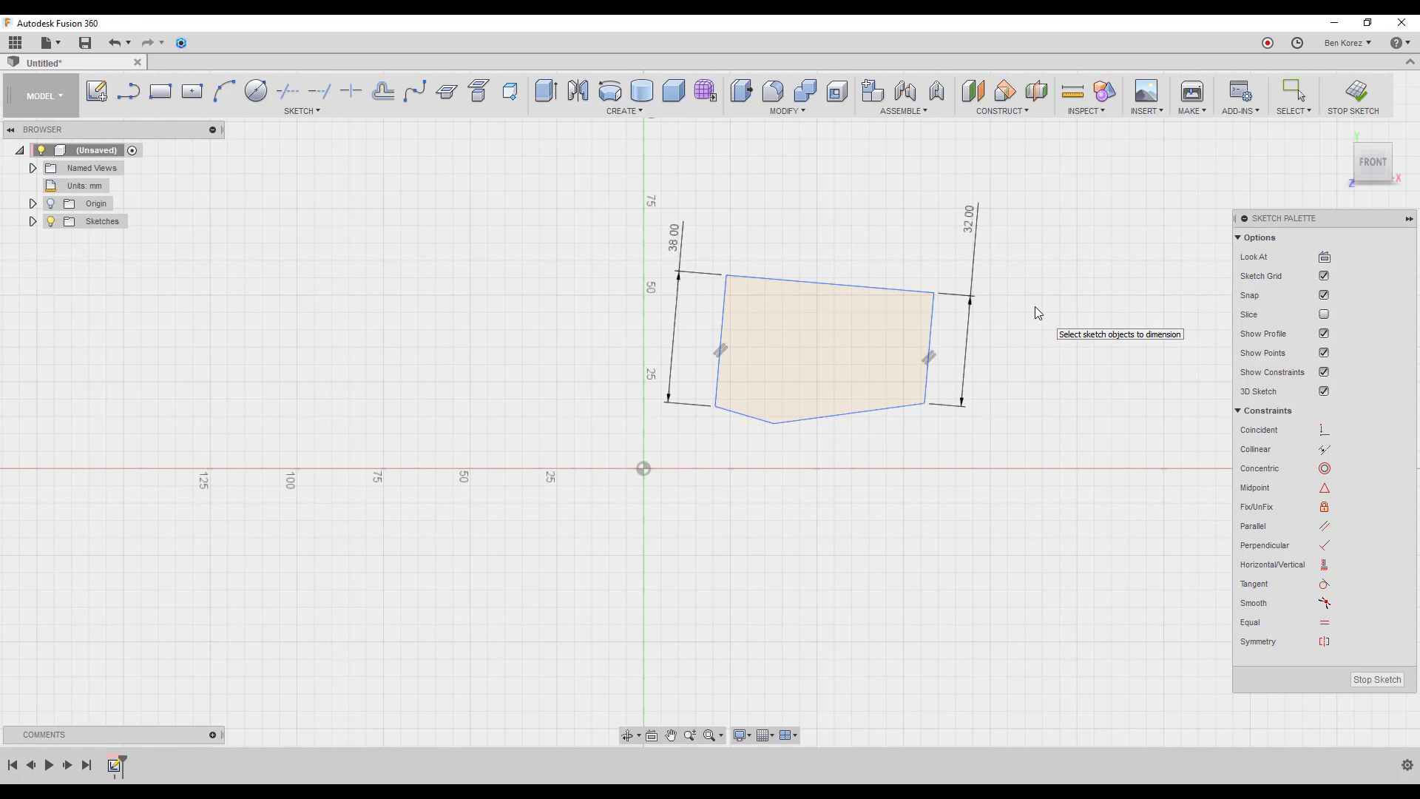
key("Escape")
- Reshape the profile by moving its upper edge, first wider and then narrower, until that edge is about 55 mm long
left_click(833, 282)
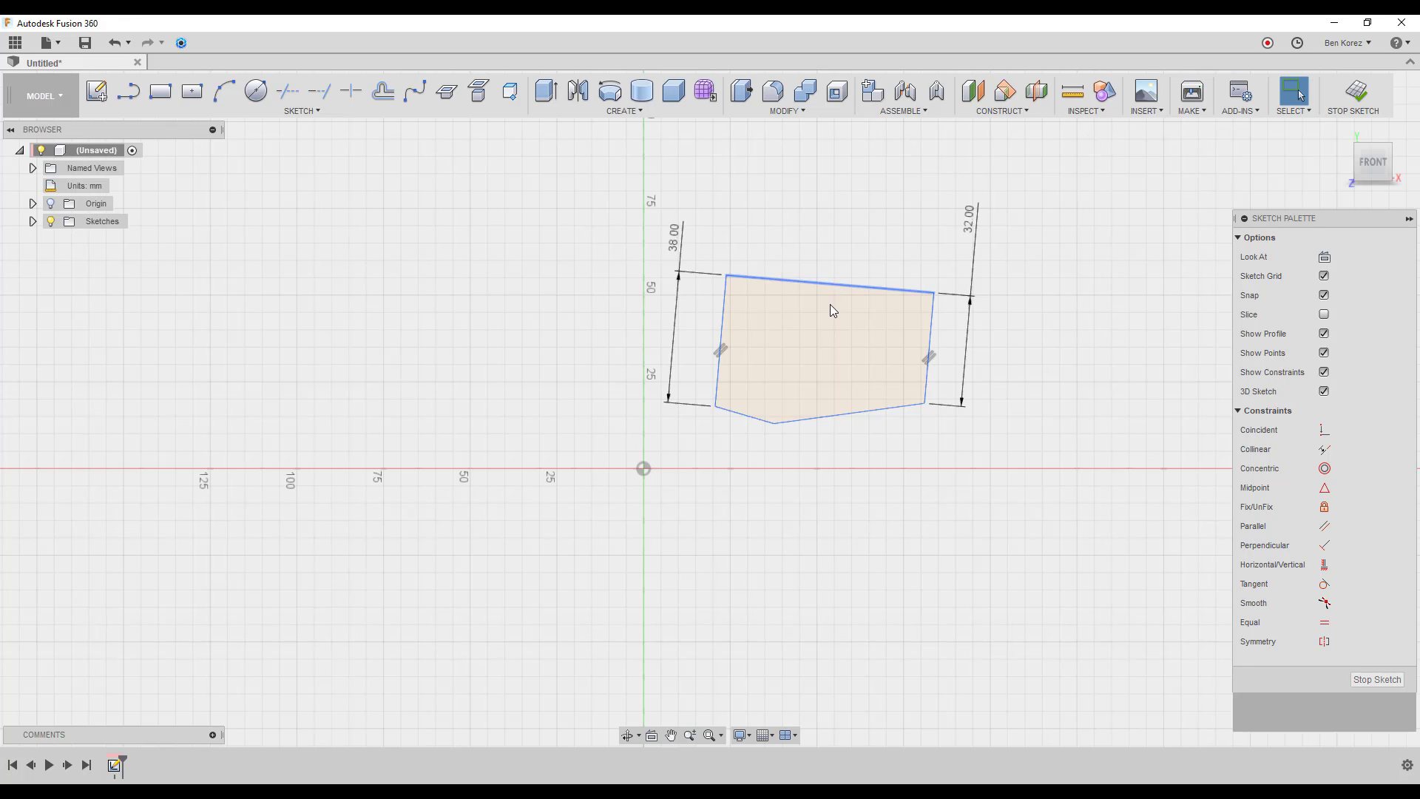
left_click_drag(830, 309, 832, 273)
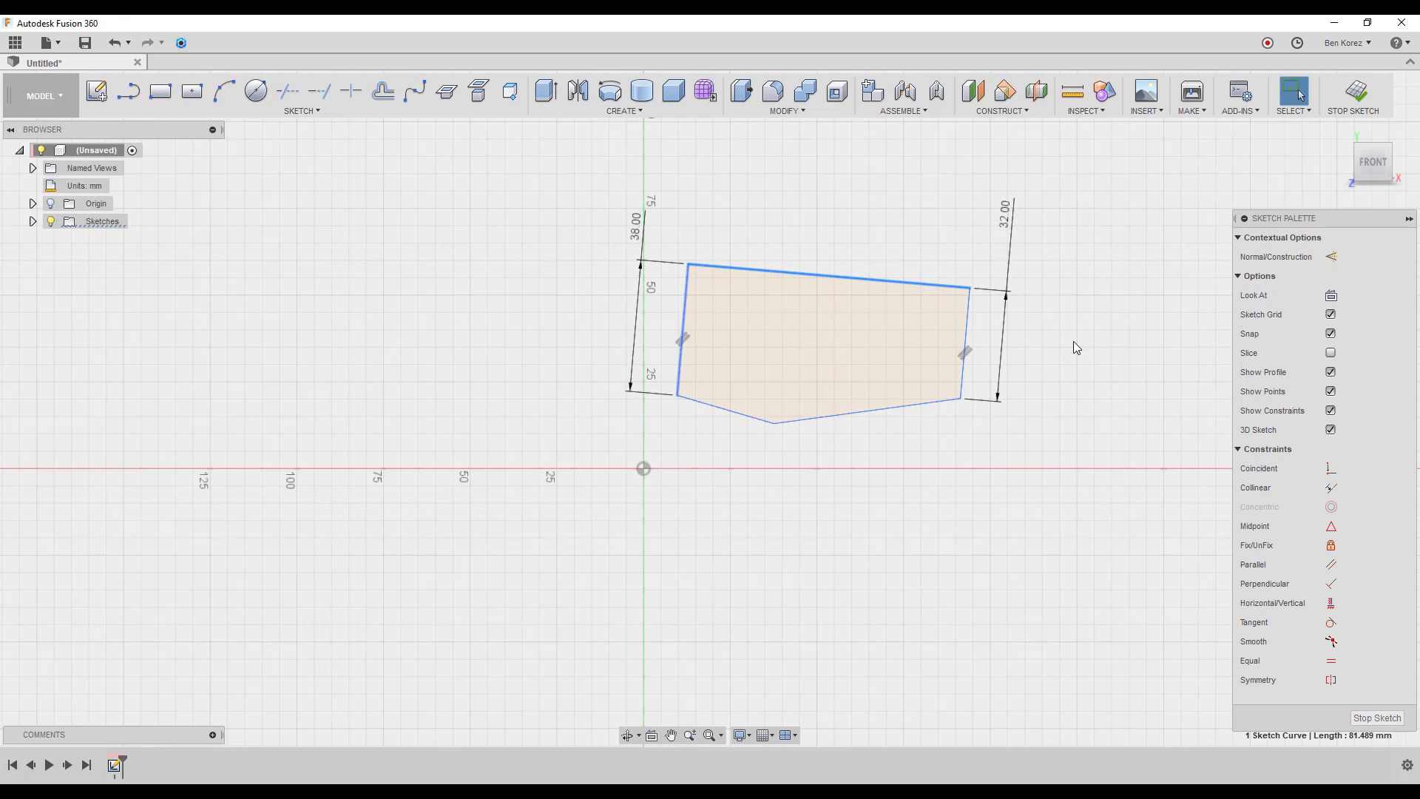
left_click_drag(885, 287, 883, 290)
left_click(859, 185)
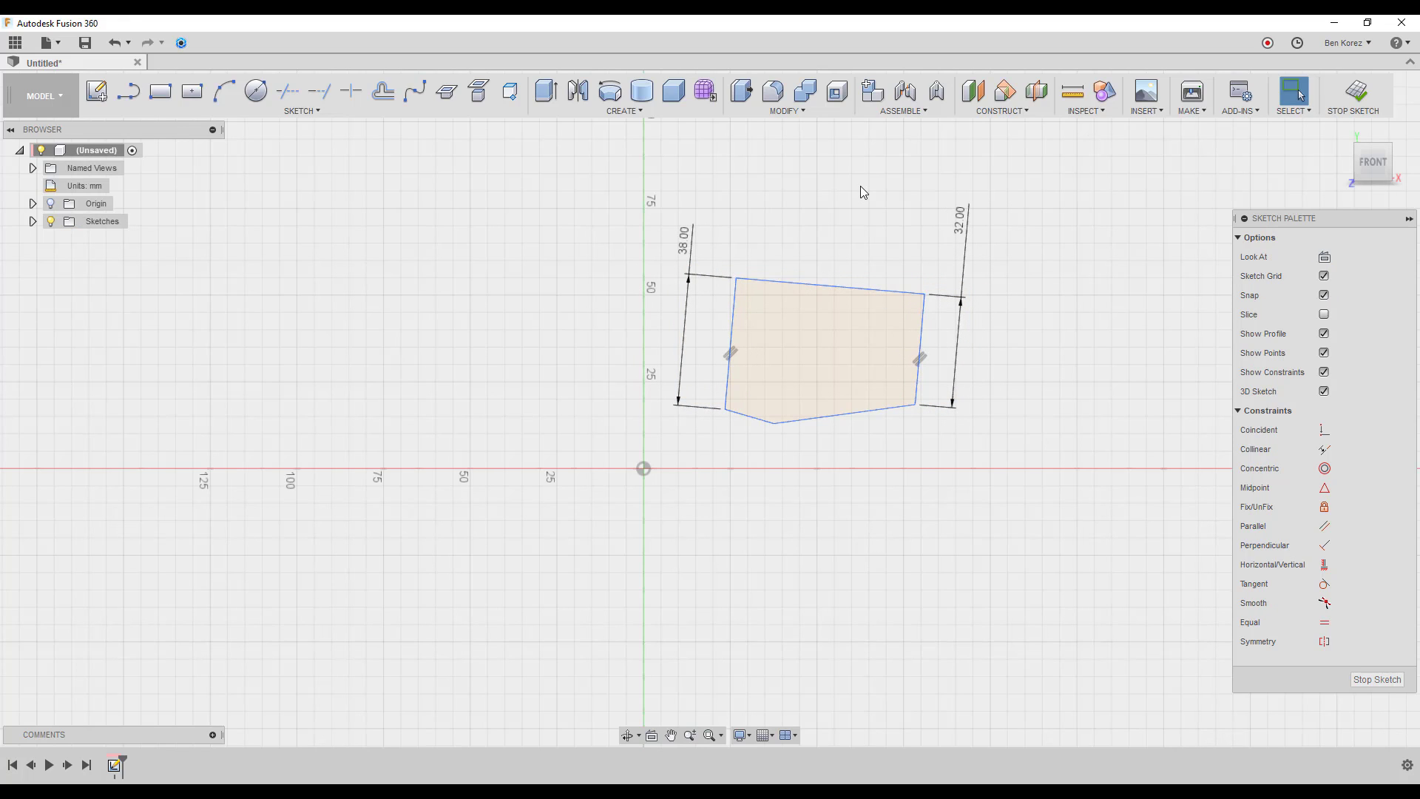
- Add an aligned dimension to the profile's upper edge and set its length to 54 mm
key("d")
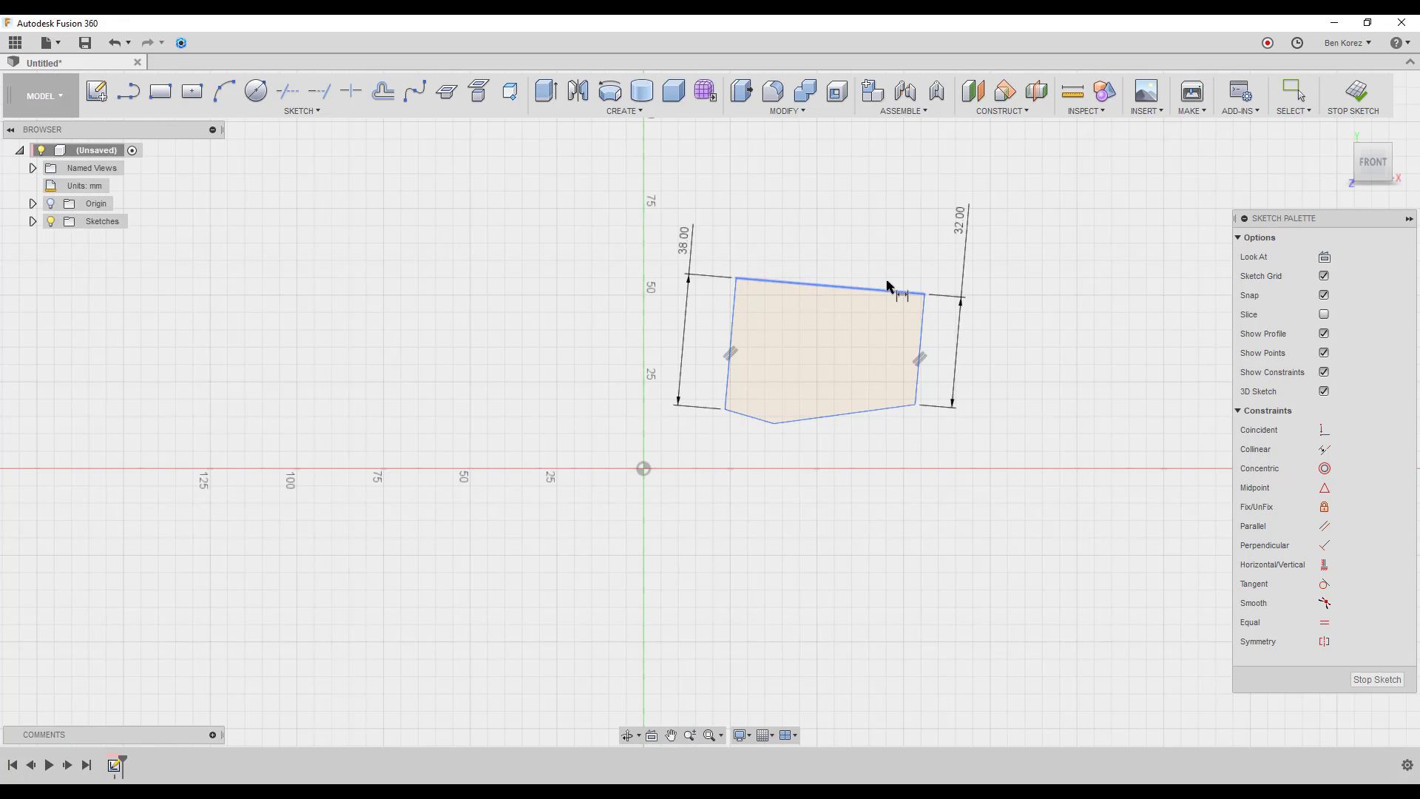
left_click(845, 290)
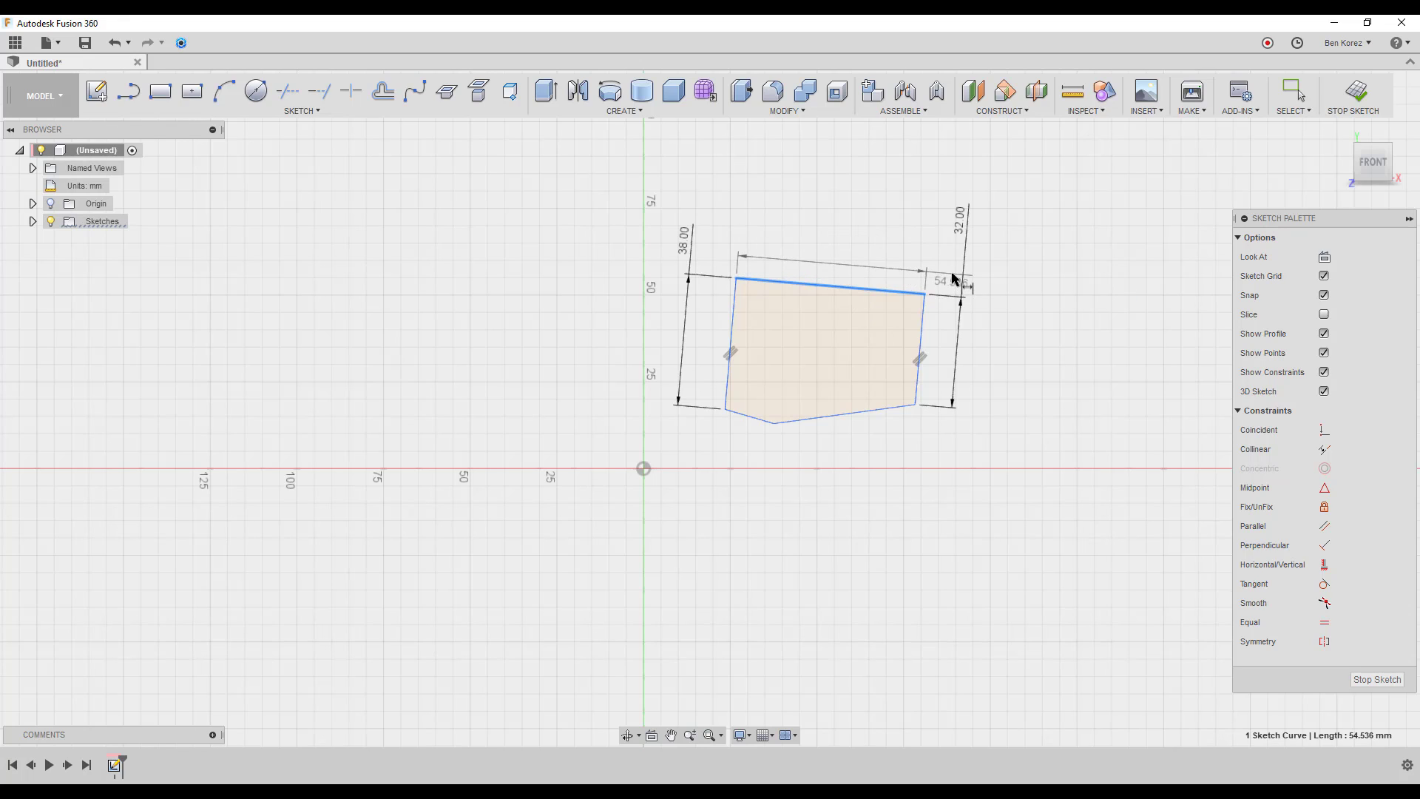
left_click(952, 276)
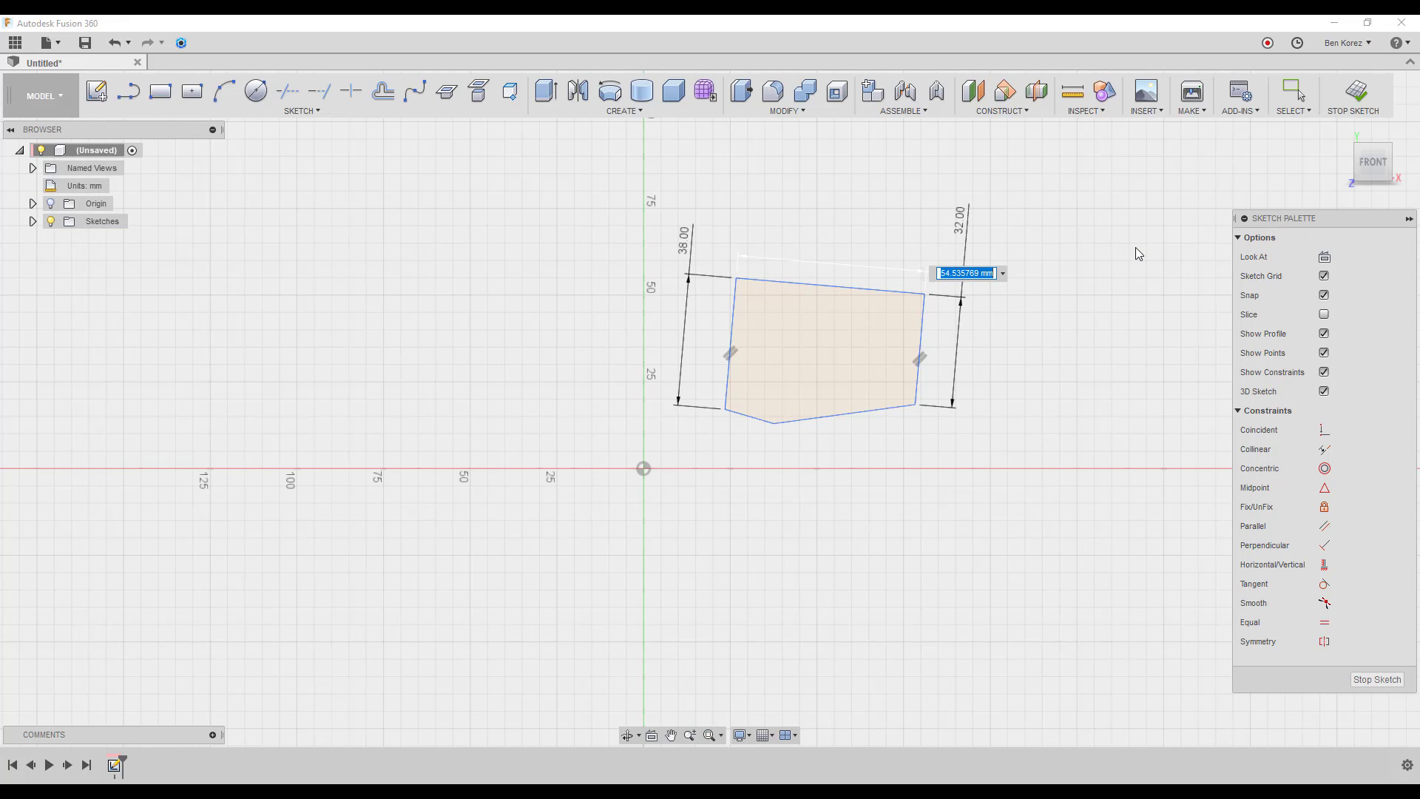
type("54")
key("Return")
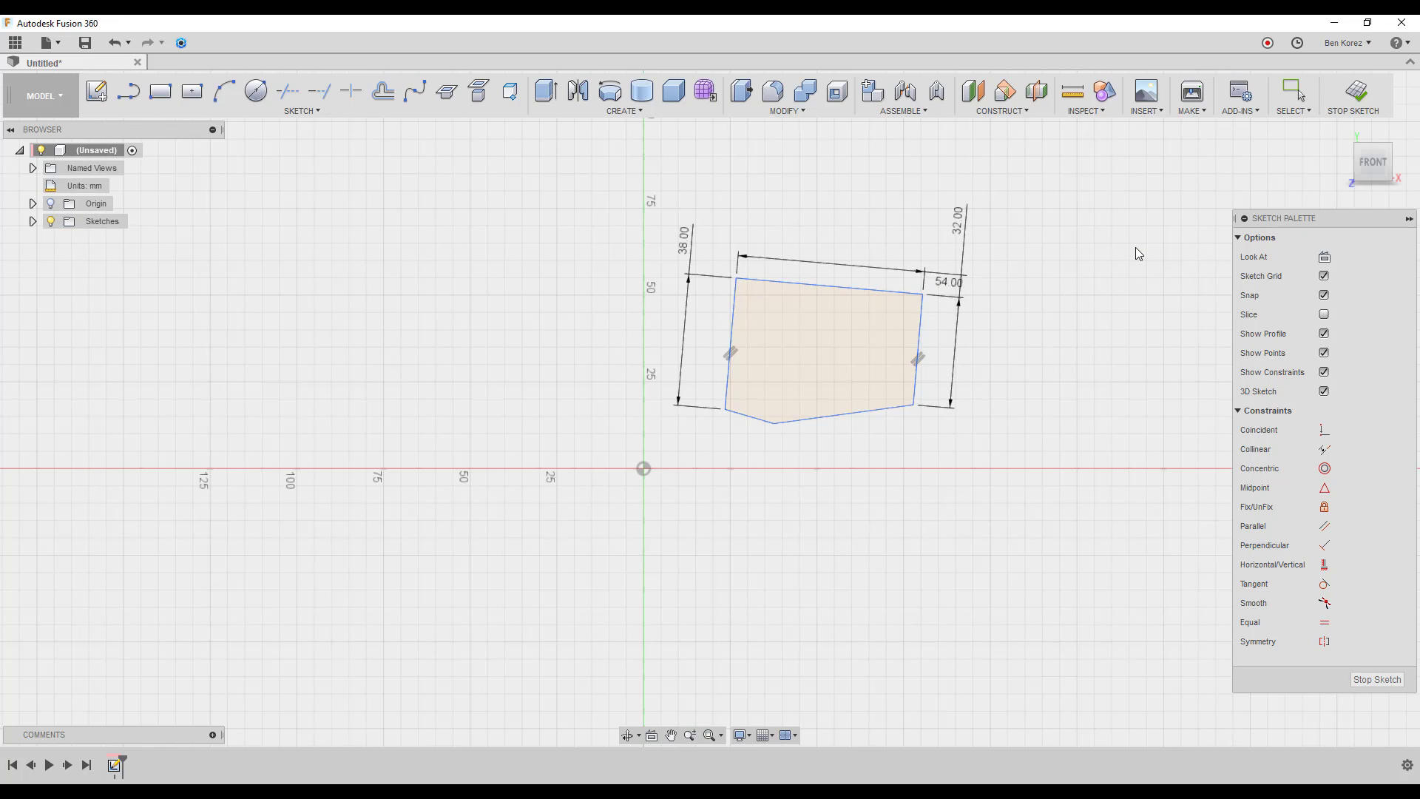
key("Escape")
- Test the profile's remaining freedom by moving it up and down by its upper edge and its two lower edges
mouse_move(845, 284)
left_mouse_down()
mouse_move(845, 242)
mouse_move(890, 263)
mouse_move(851, 245)
left_mouse_up()
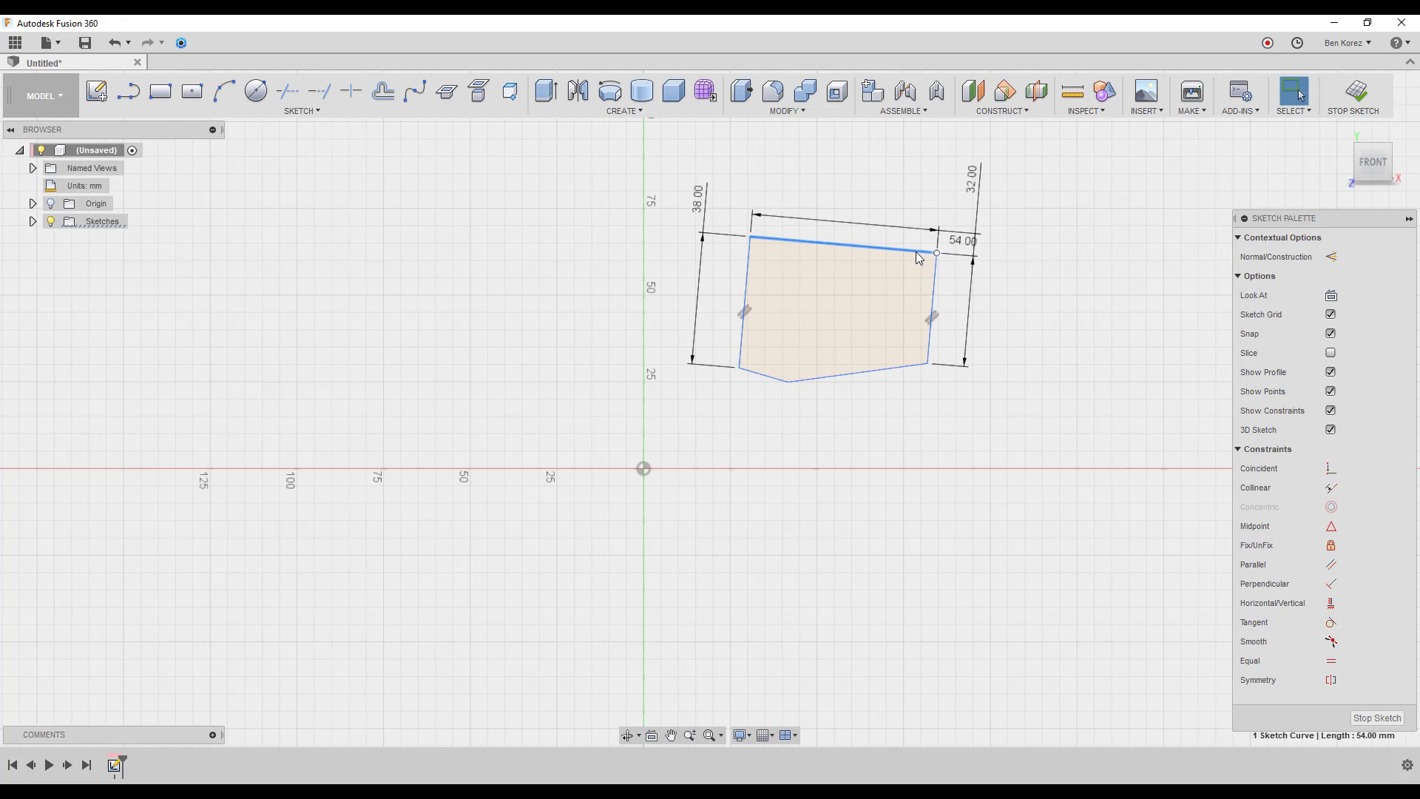
mouse_move(872, 246)
left_mouse_down()
mouse_move(877, 221)
mouse_move(867, 281)
left_mouse_up()
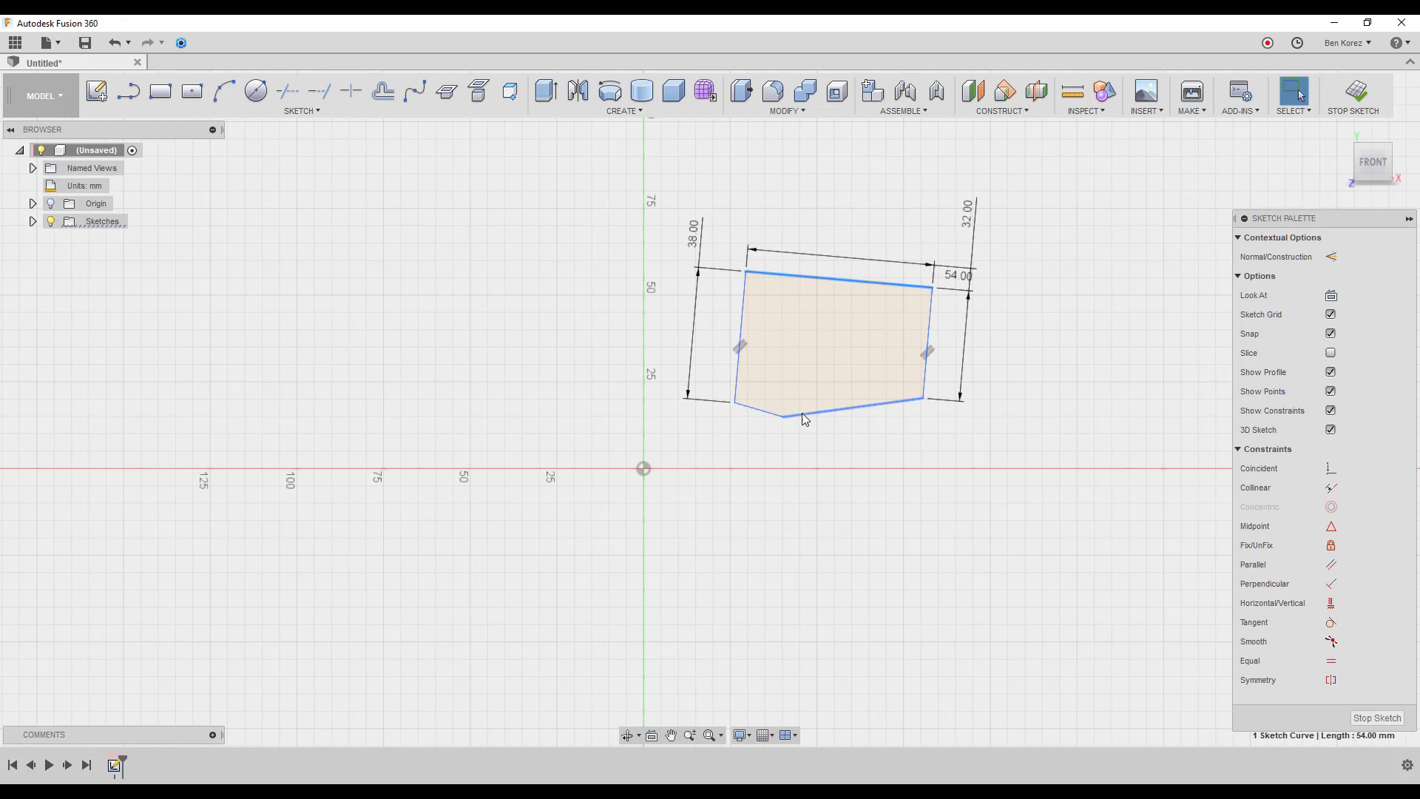
mouse_move(766, 410)
left_mouse_down()
mouse_move(765, 423)
mouse_move(768, 408)
left_mouse_up()
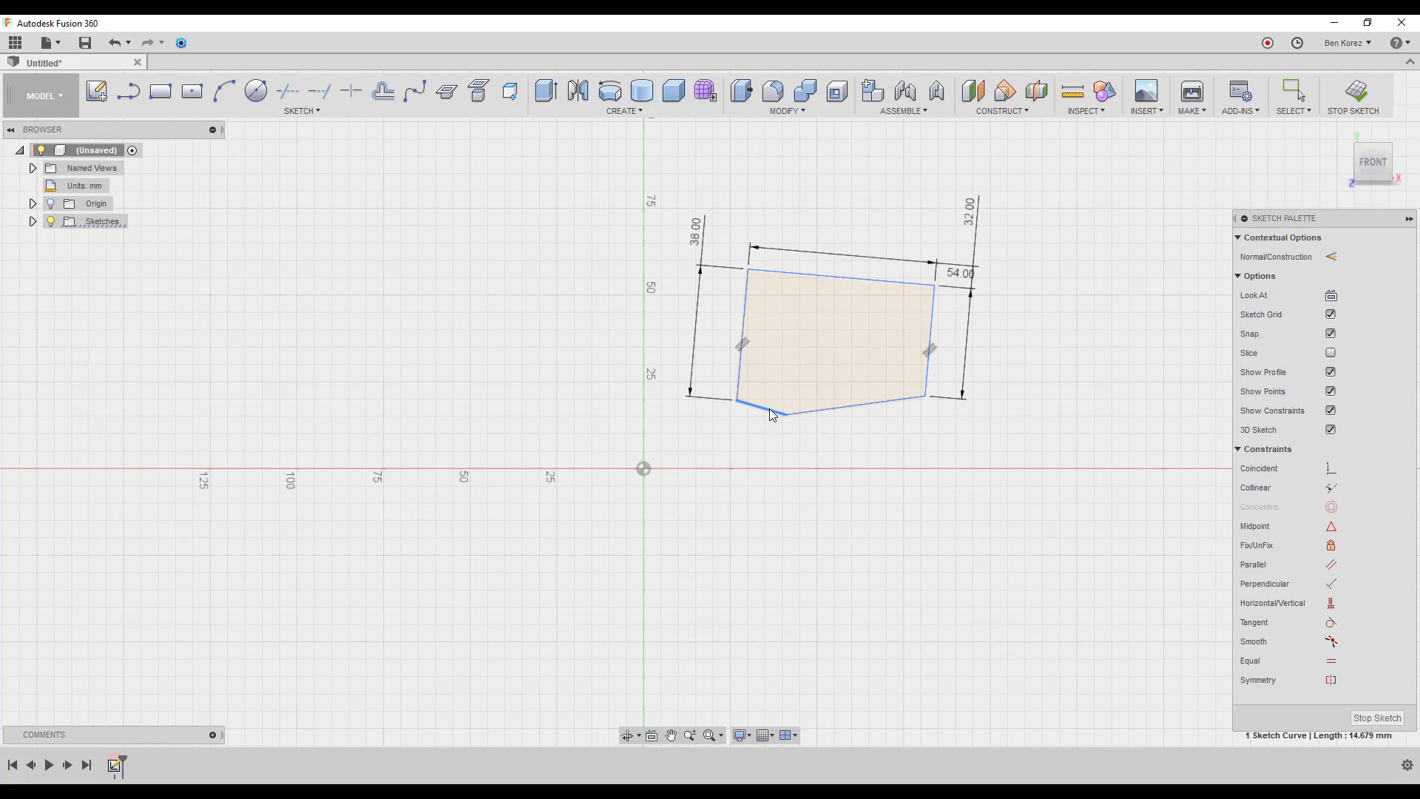
left_click(830, 409)
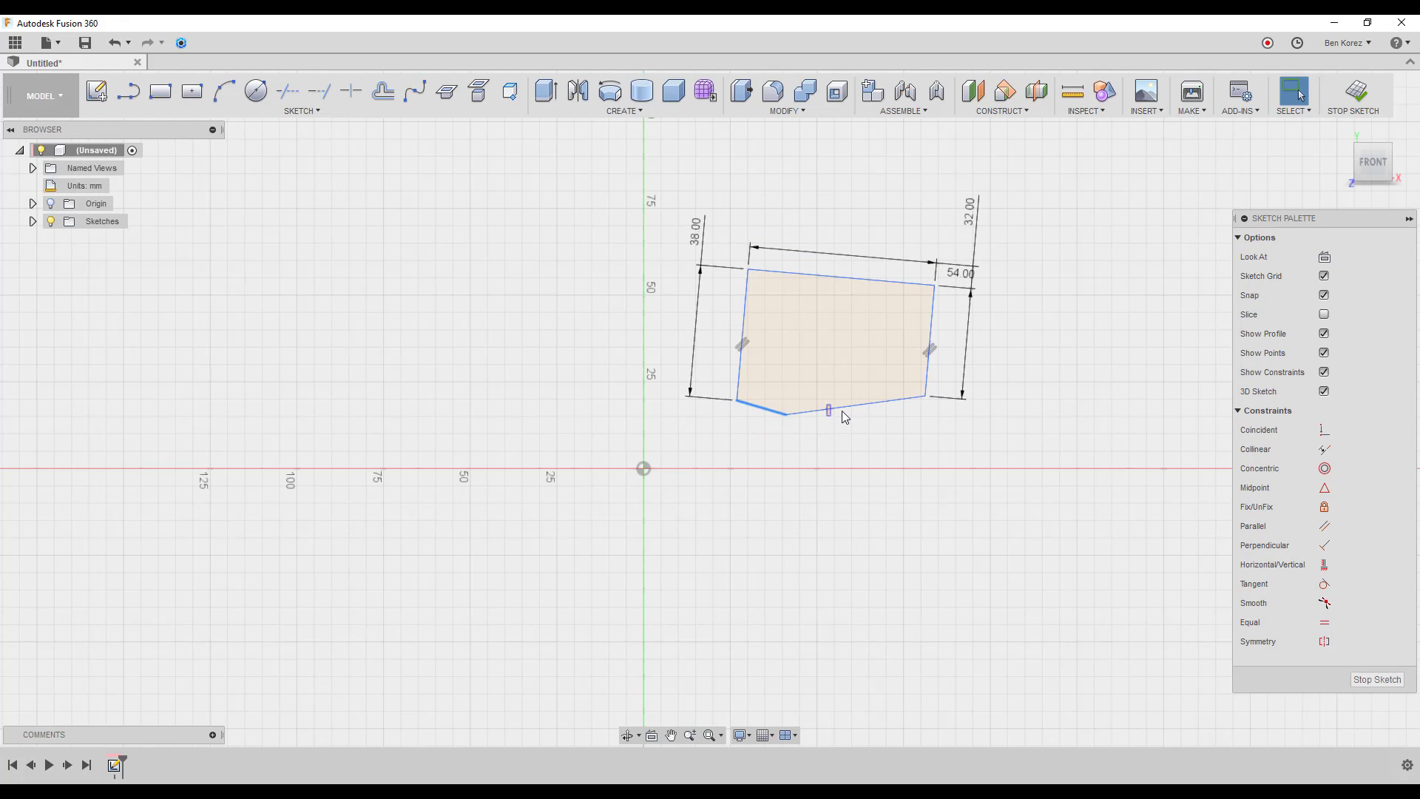
left_click(885, 423)
left_click_drag(851, 406, 851, 423)
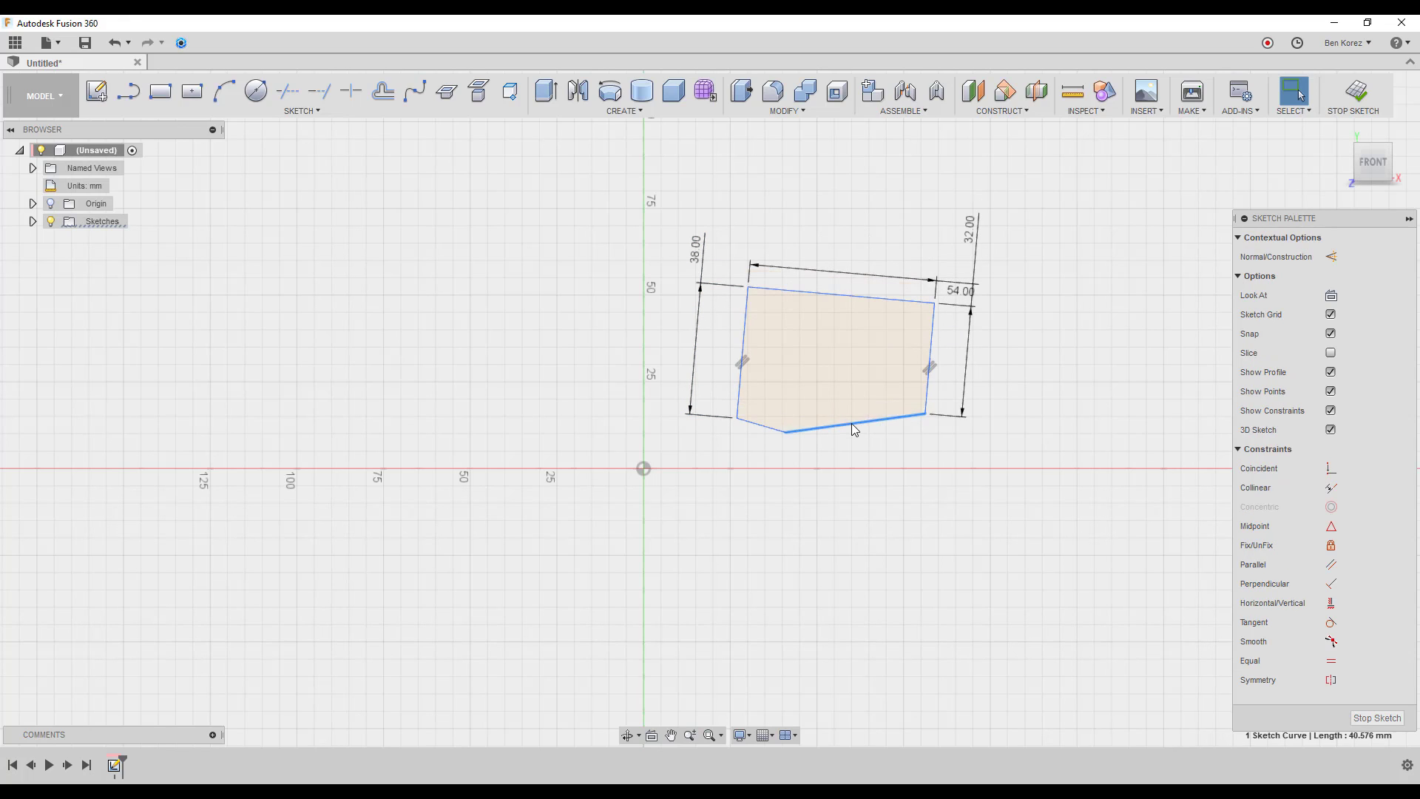
left_click(859, 451)
- Add an angle dimension between the profile's left edge and its short lower edge, and set it to 110°
key("d")
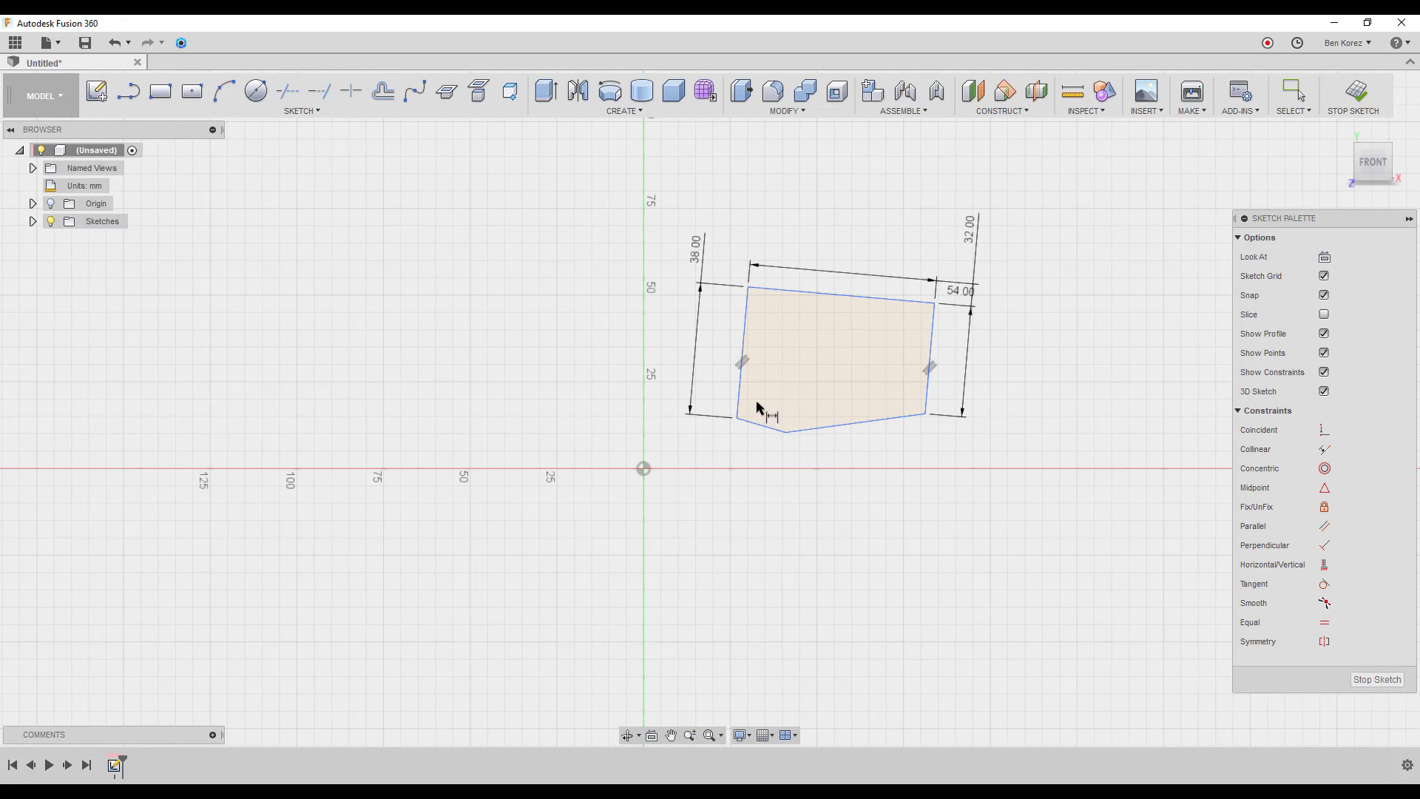
left_click(741, 383)
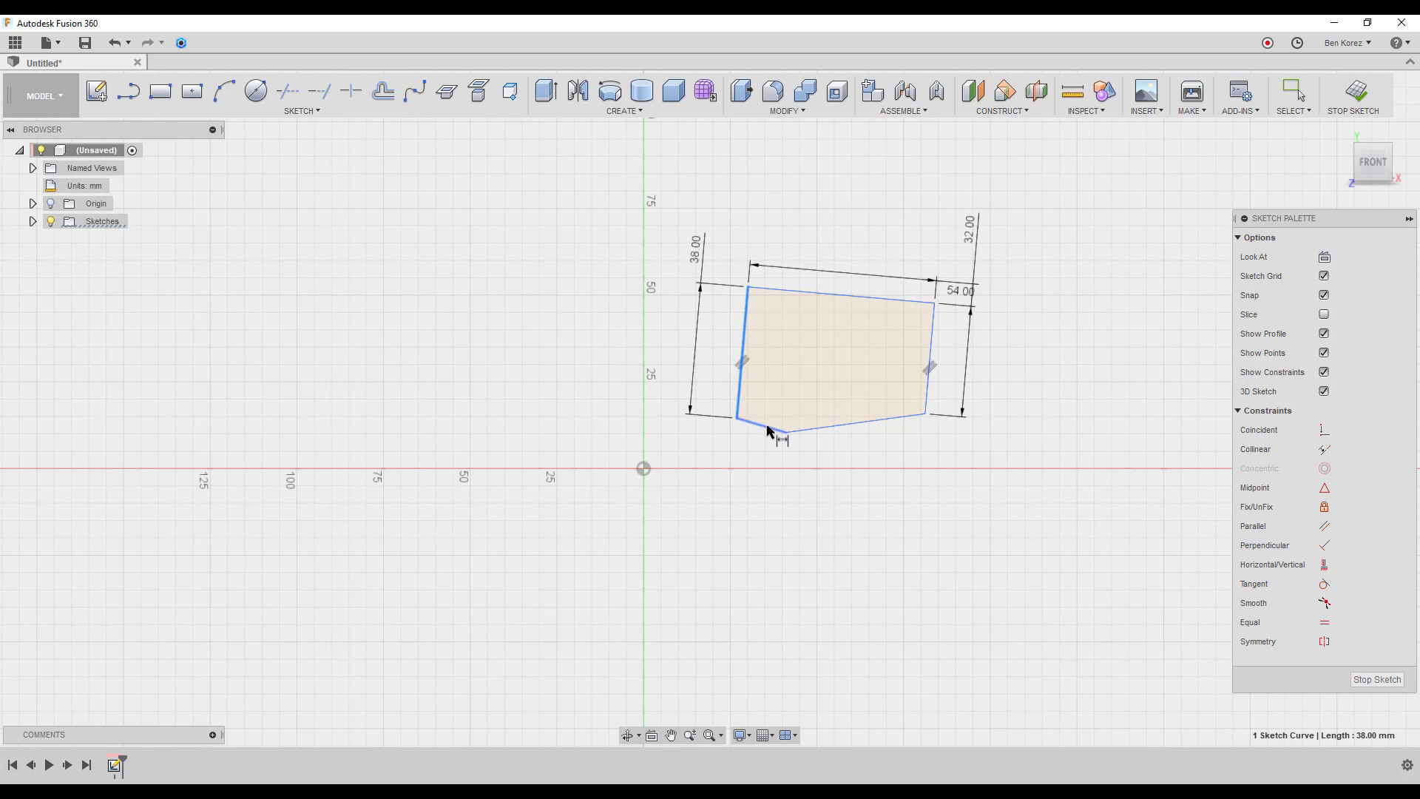
left_click(767, 431)
left_click(836, 413)
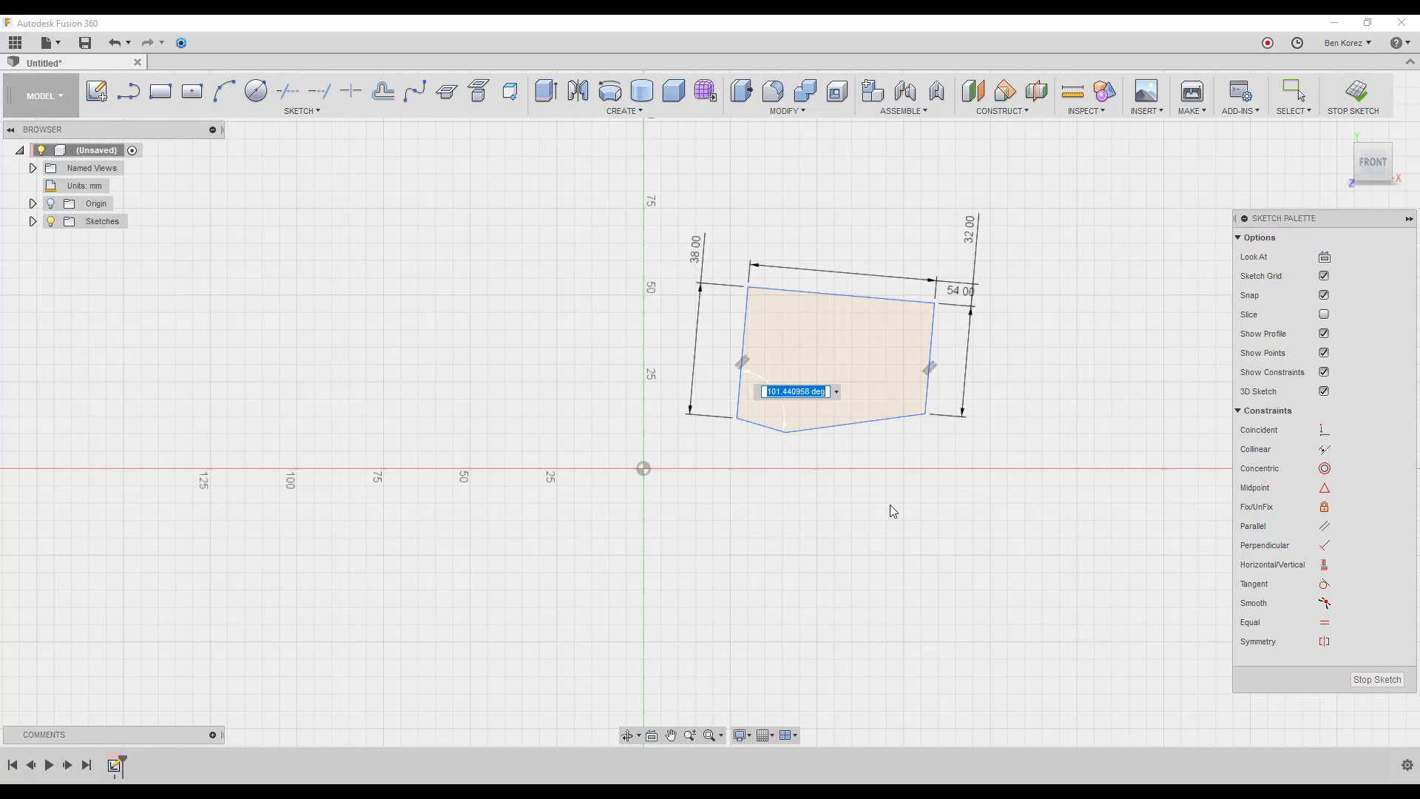
type("110")
key("Return")
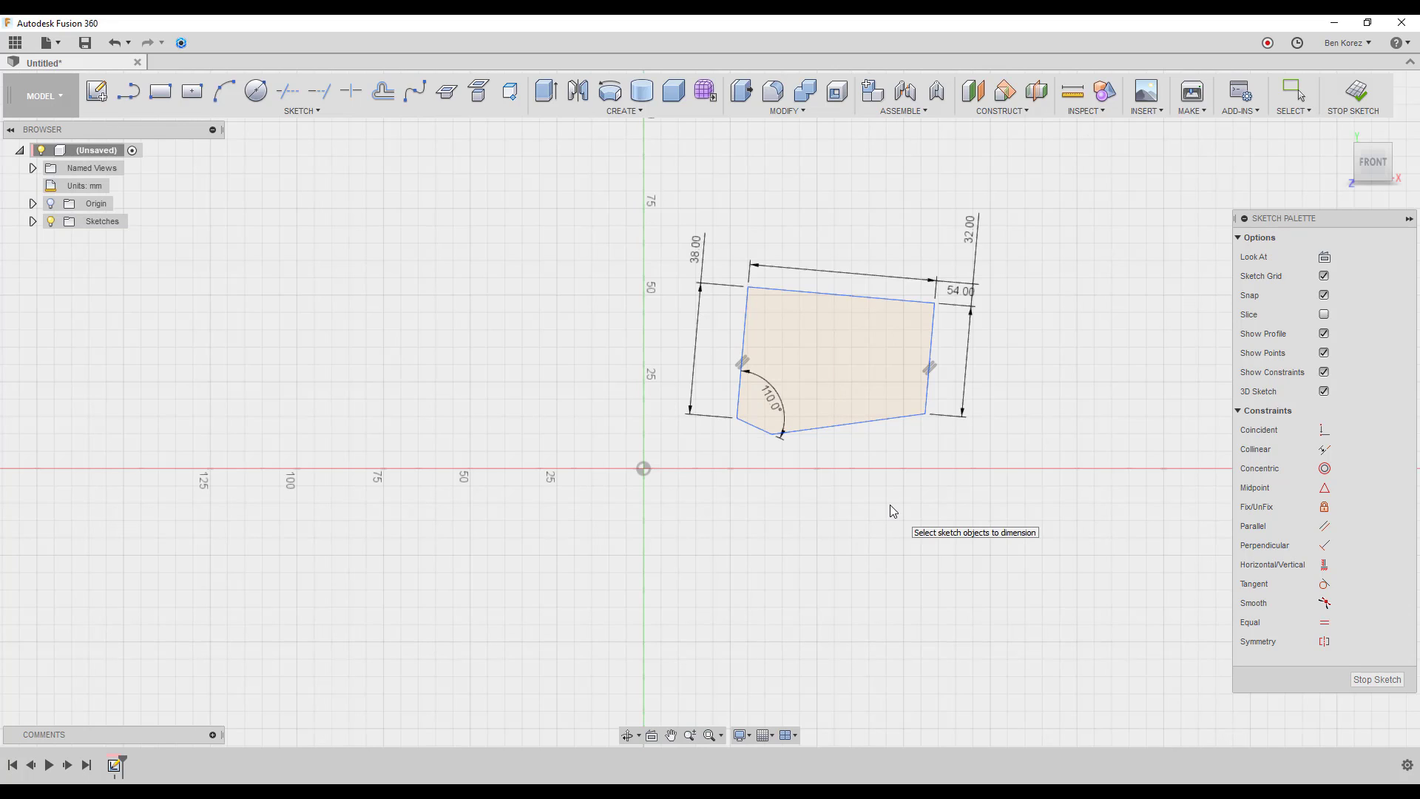
- Add a 120° angle dimension between the profile's right edge and its long lower edge, and undo it
left_click(926, 401)
left_click(904, 418)
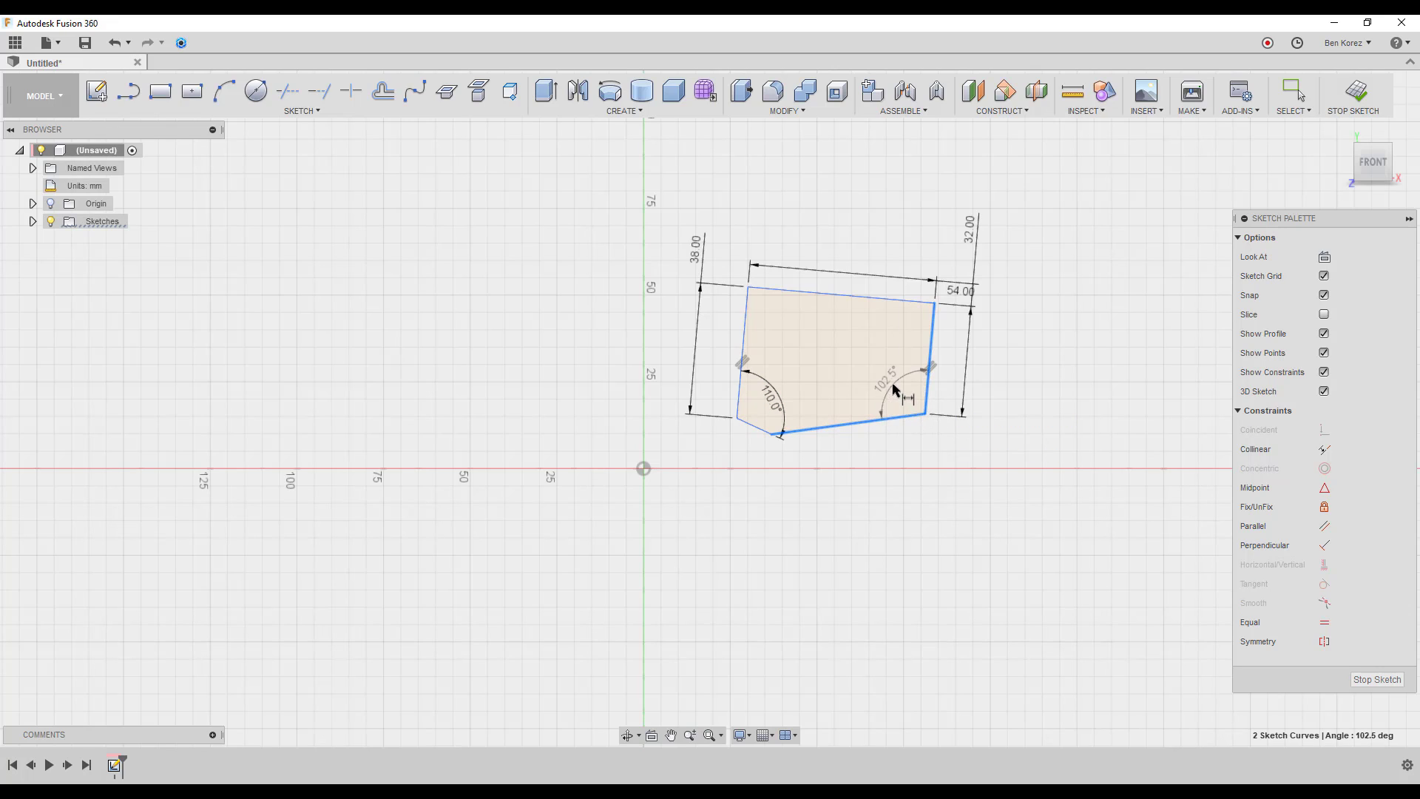
left_click(899, 383)
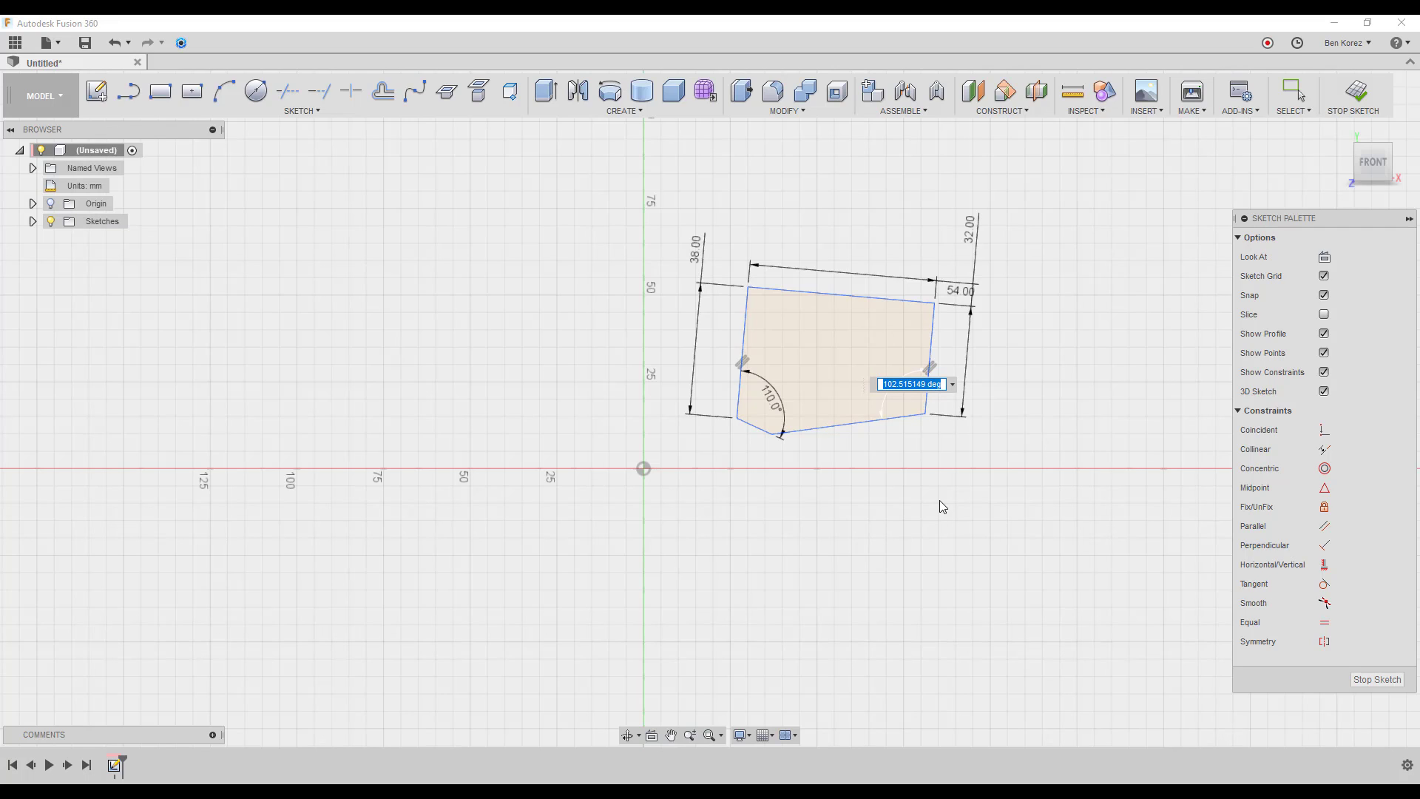
type("120")
key("Return")
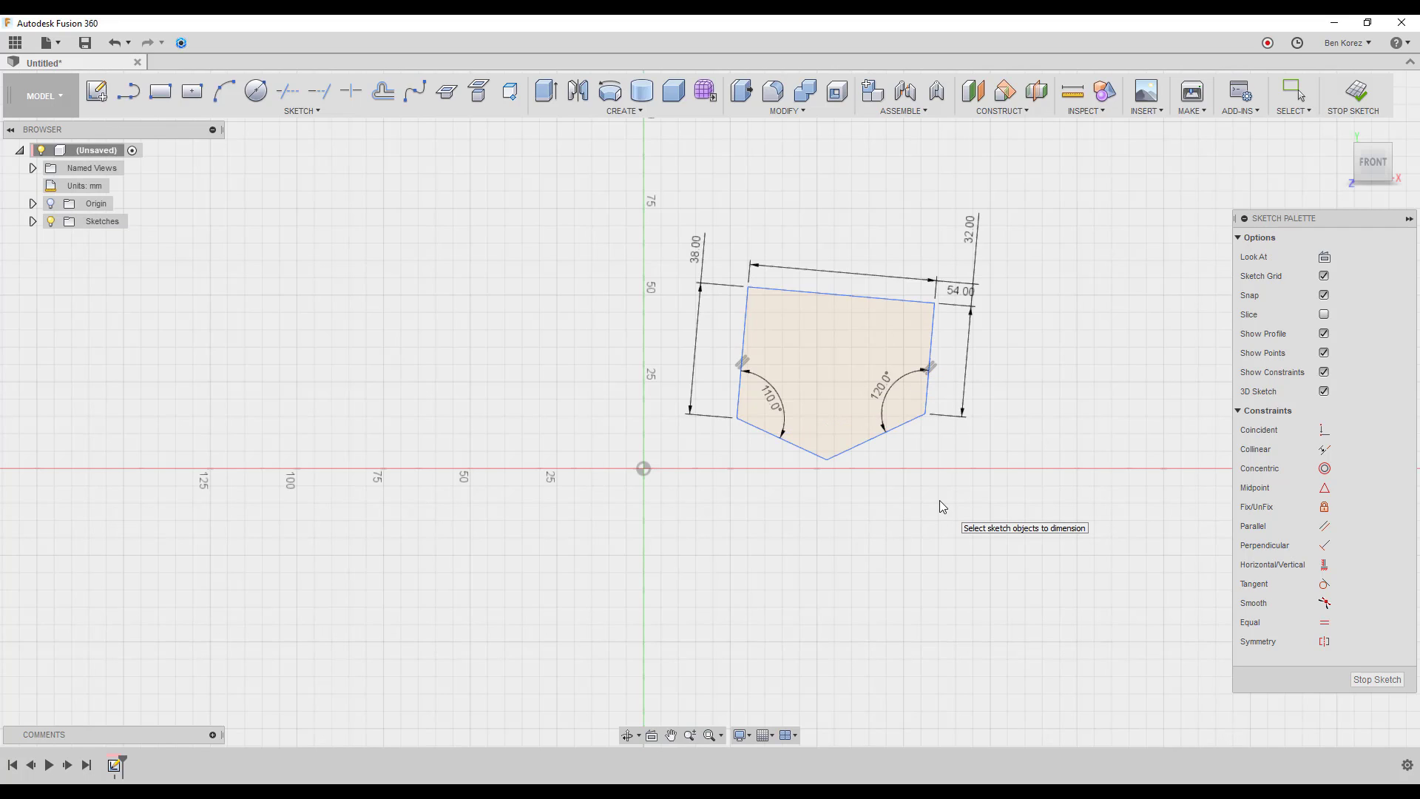
key("Escape")
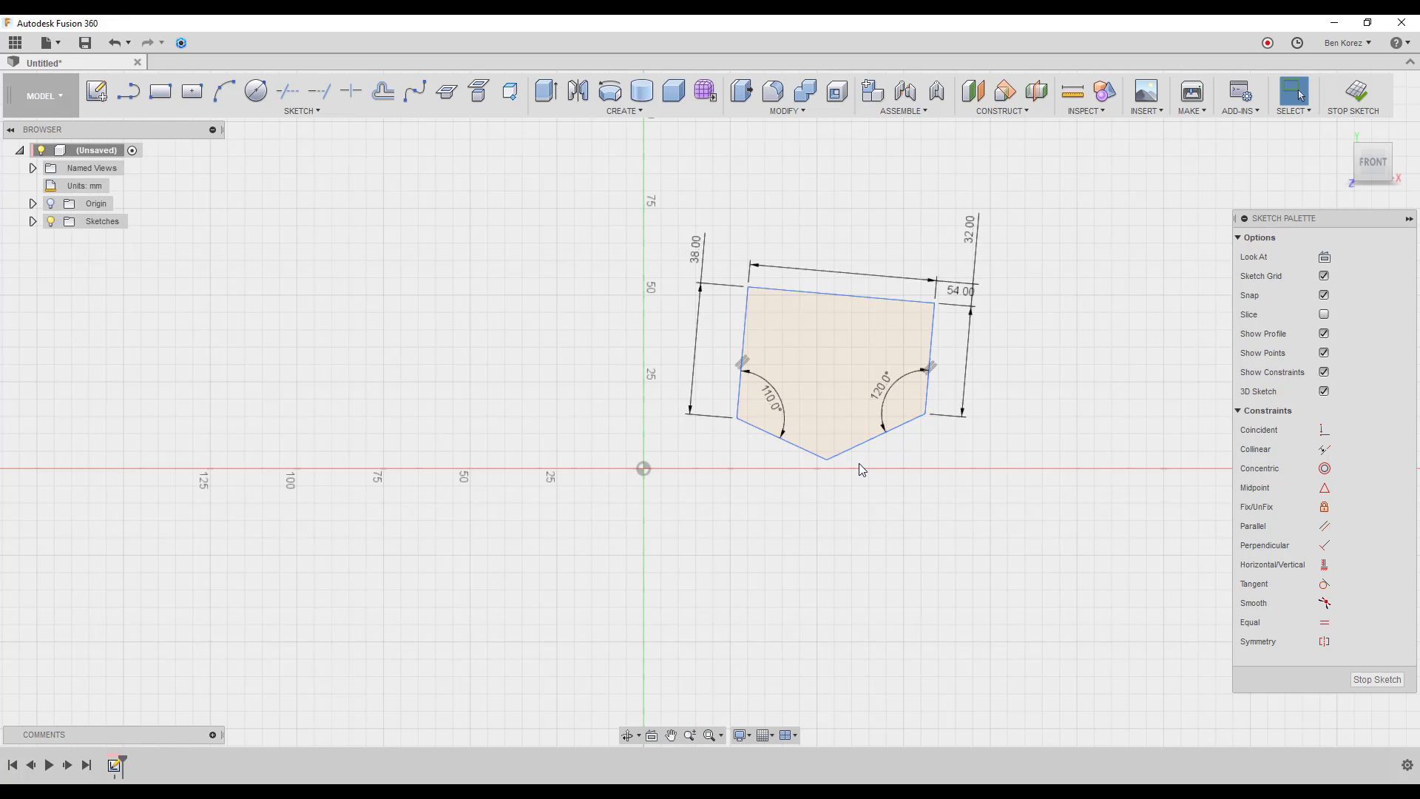
key("ctrl+z")
key("ctrl+z")
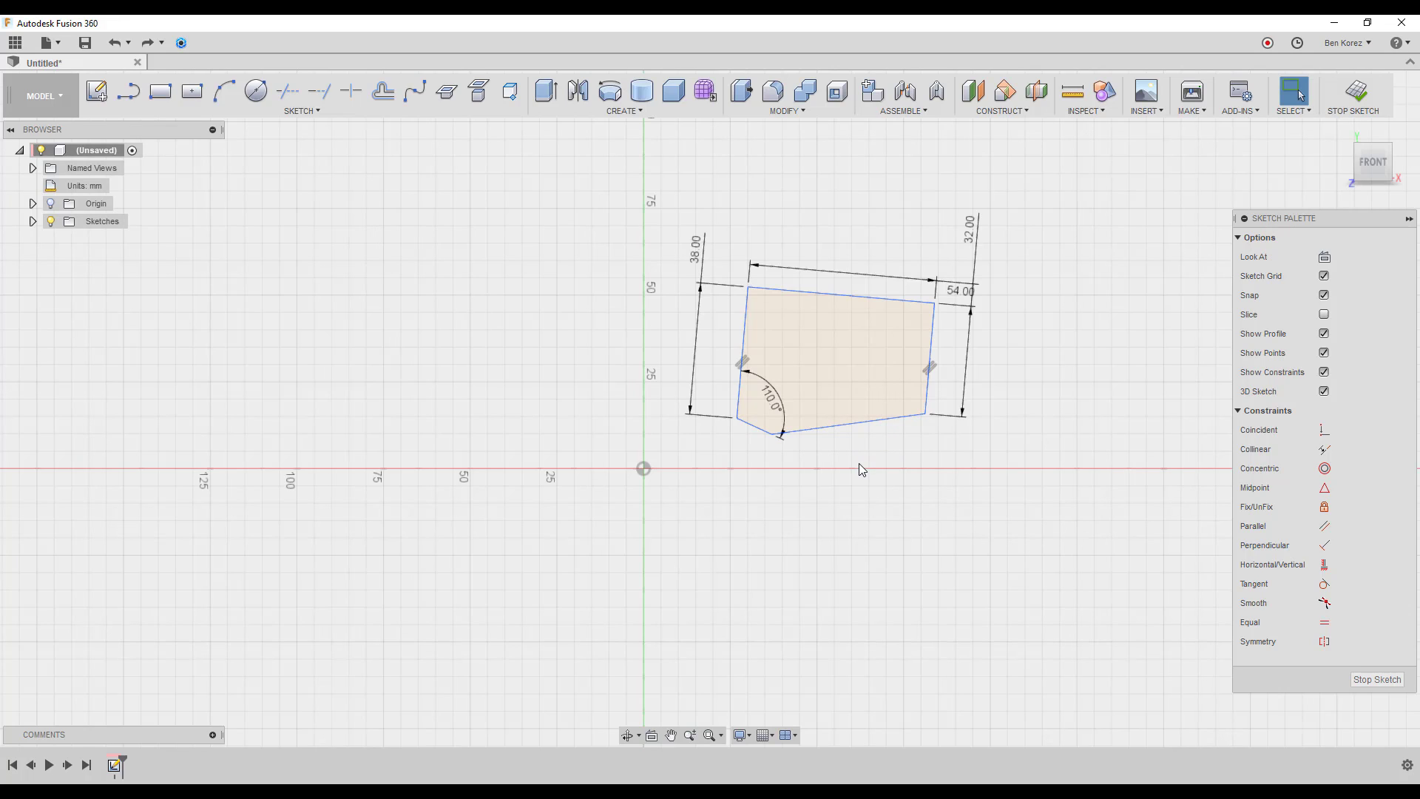
- Add an aligned dimension to the profile's short lower edge and set its length to 11 mm
left_click(752, 438)
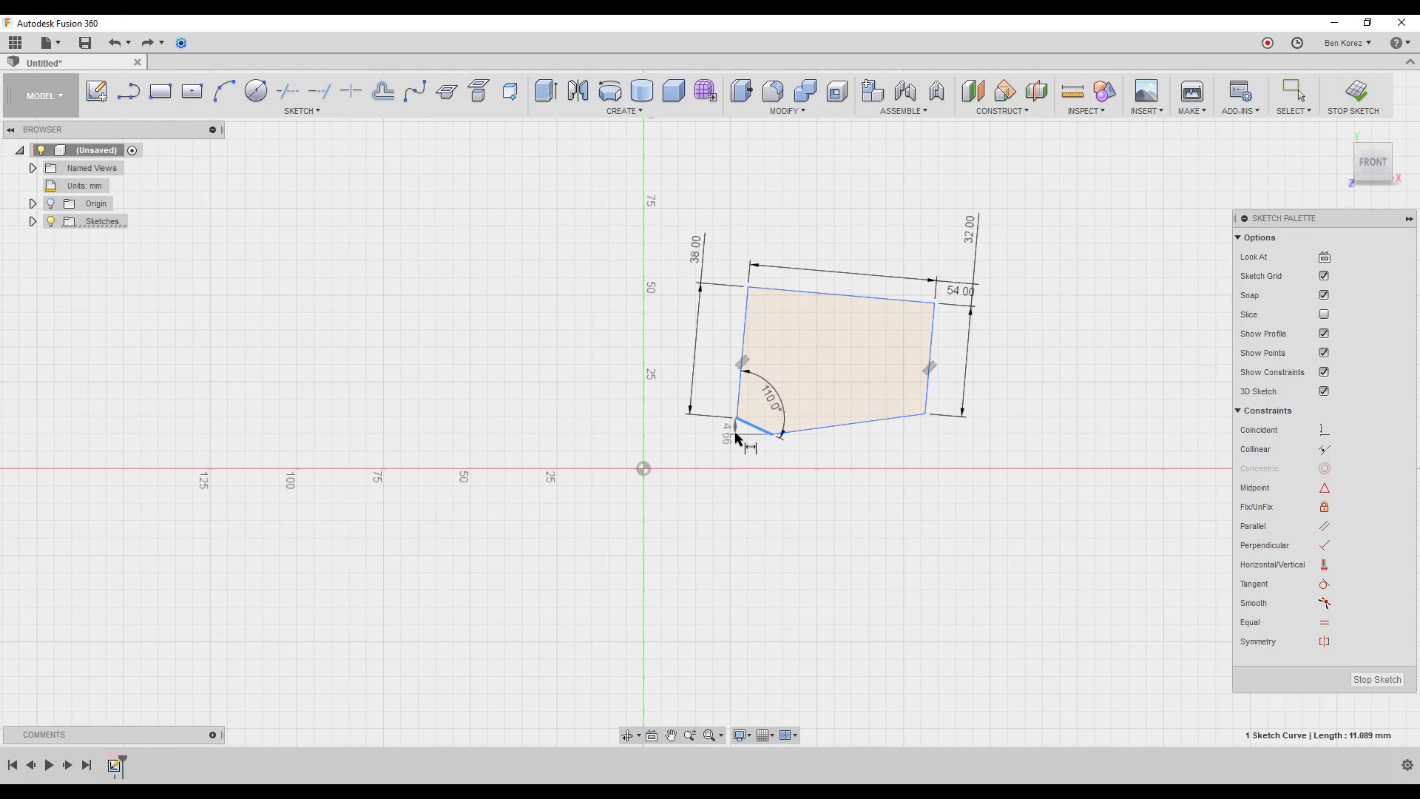
left_click(717, 448)
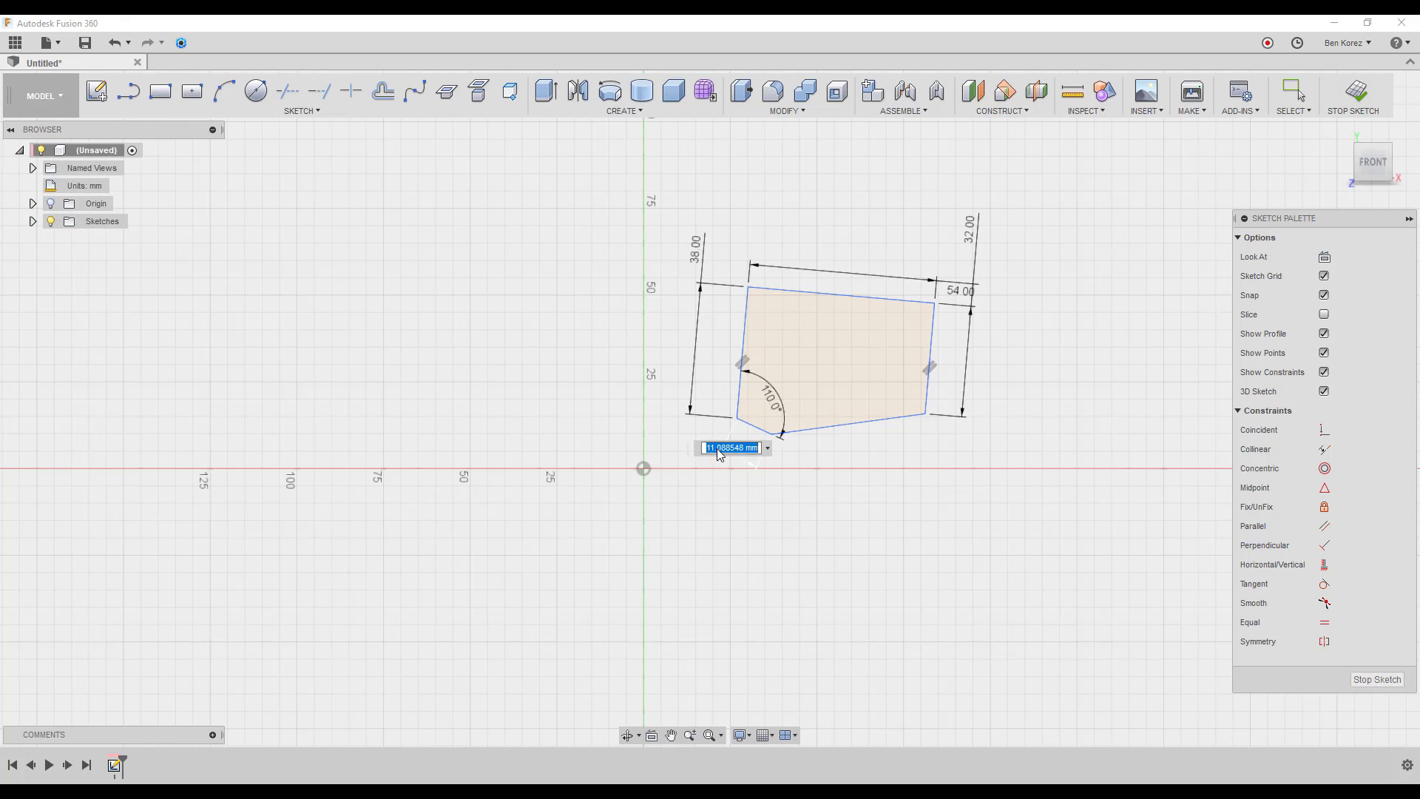
type("11")
key("Return")
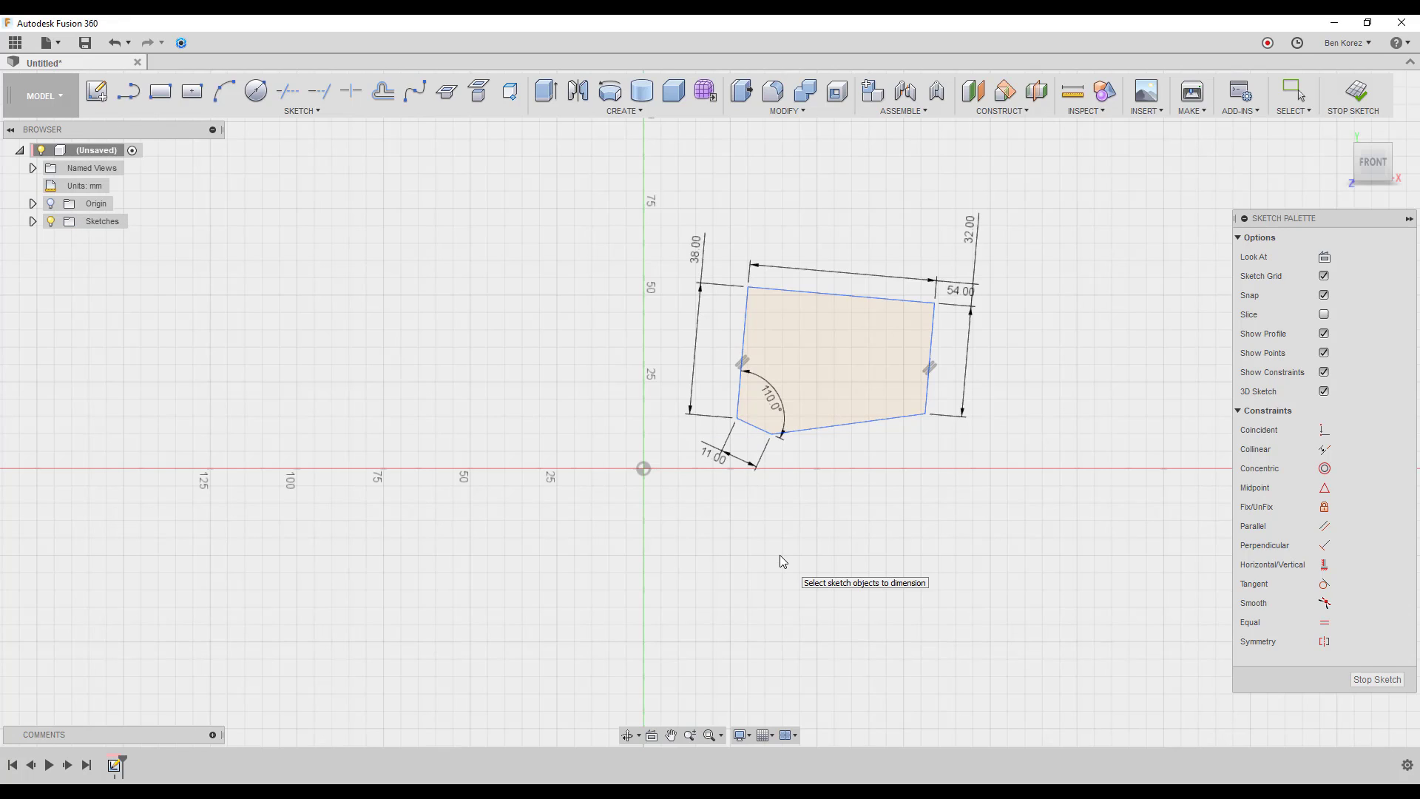
- Add an angle dimension between the profile's right edge and long lower edge, set it to 110°, and undo that value change
left_click(927, 392)
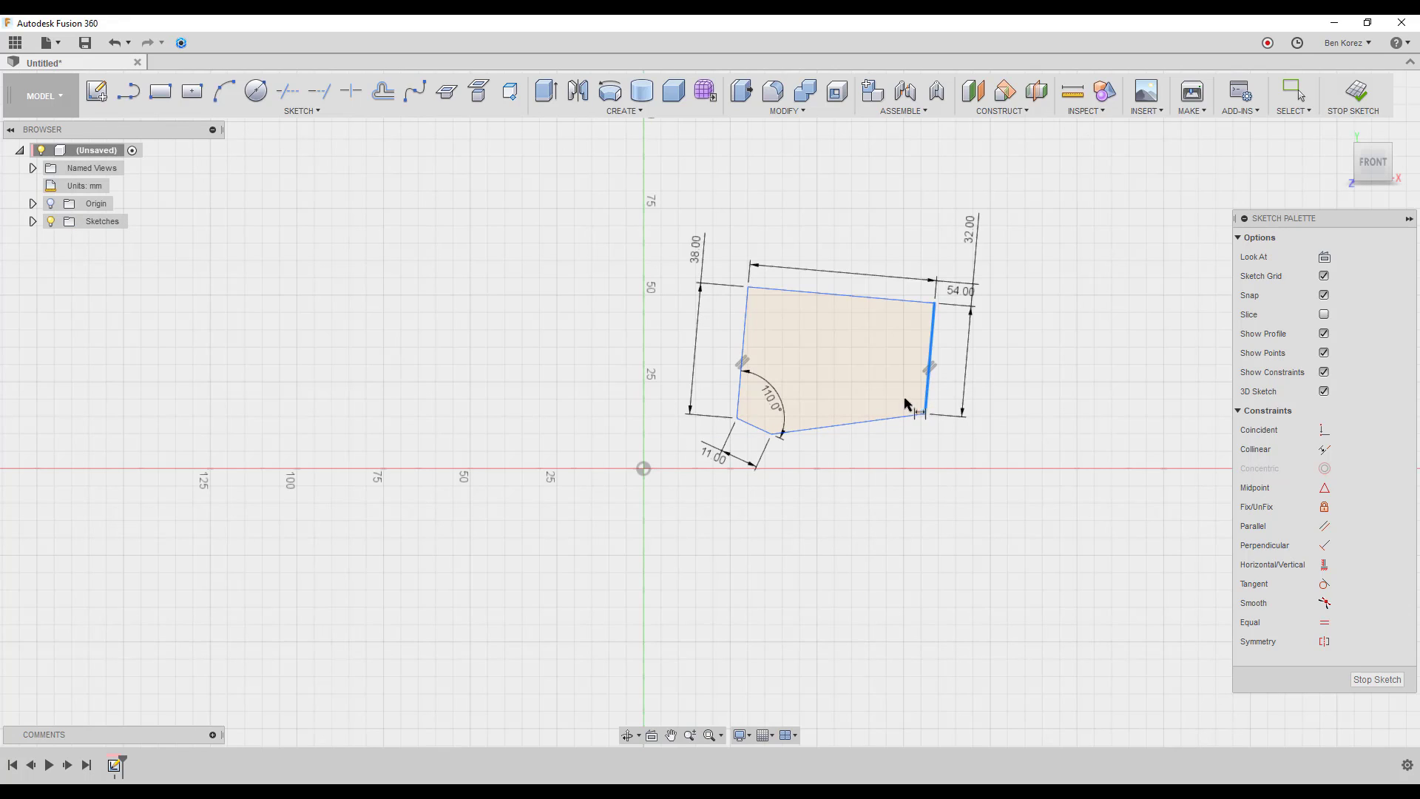
left_click(887, 420)
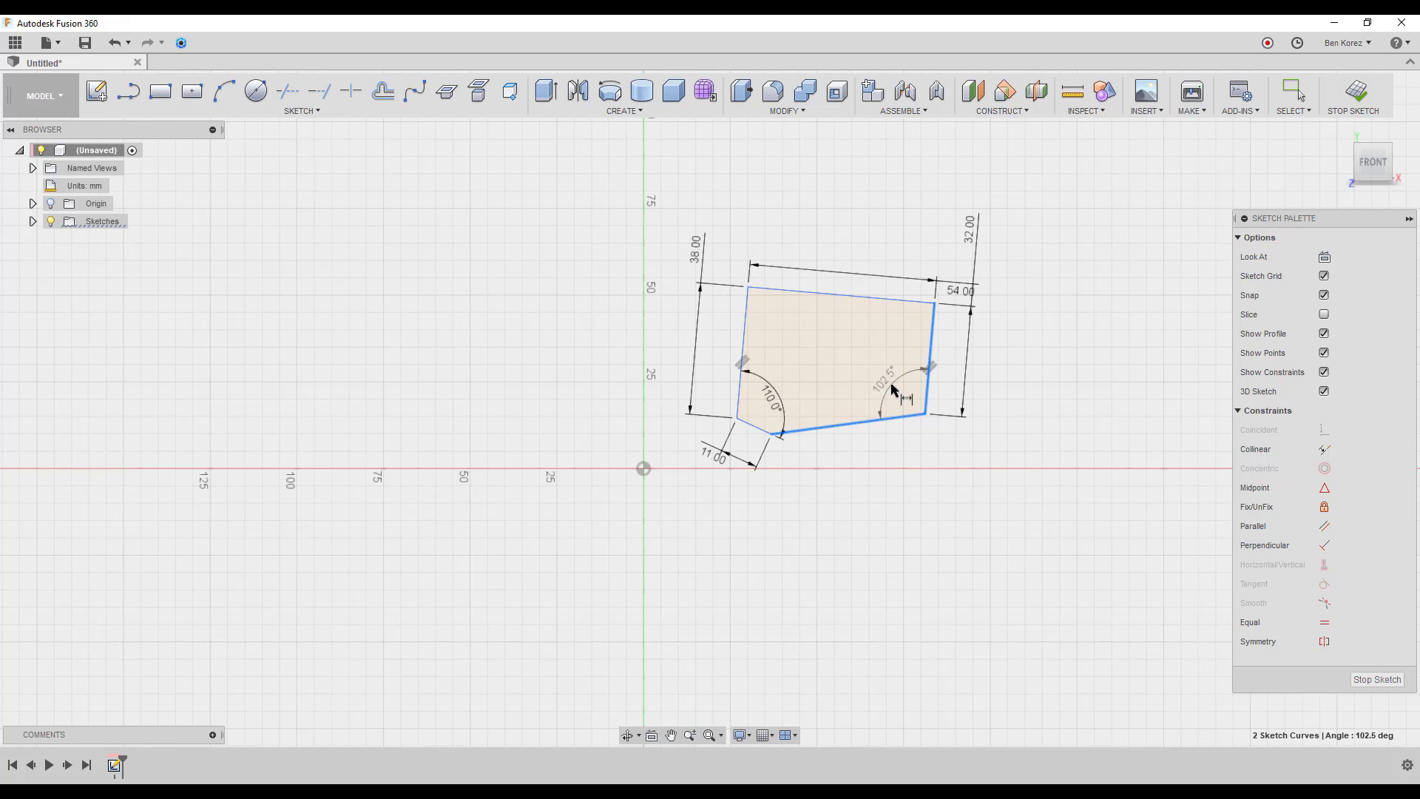
left_click(899, 392)
type("110")
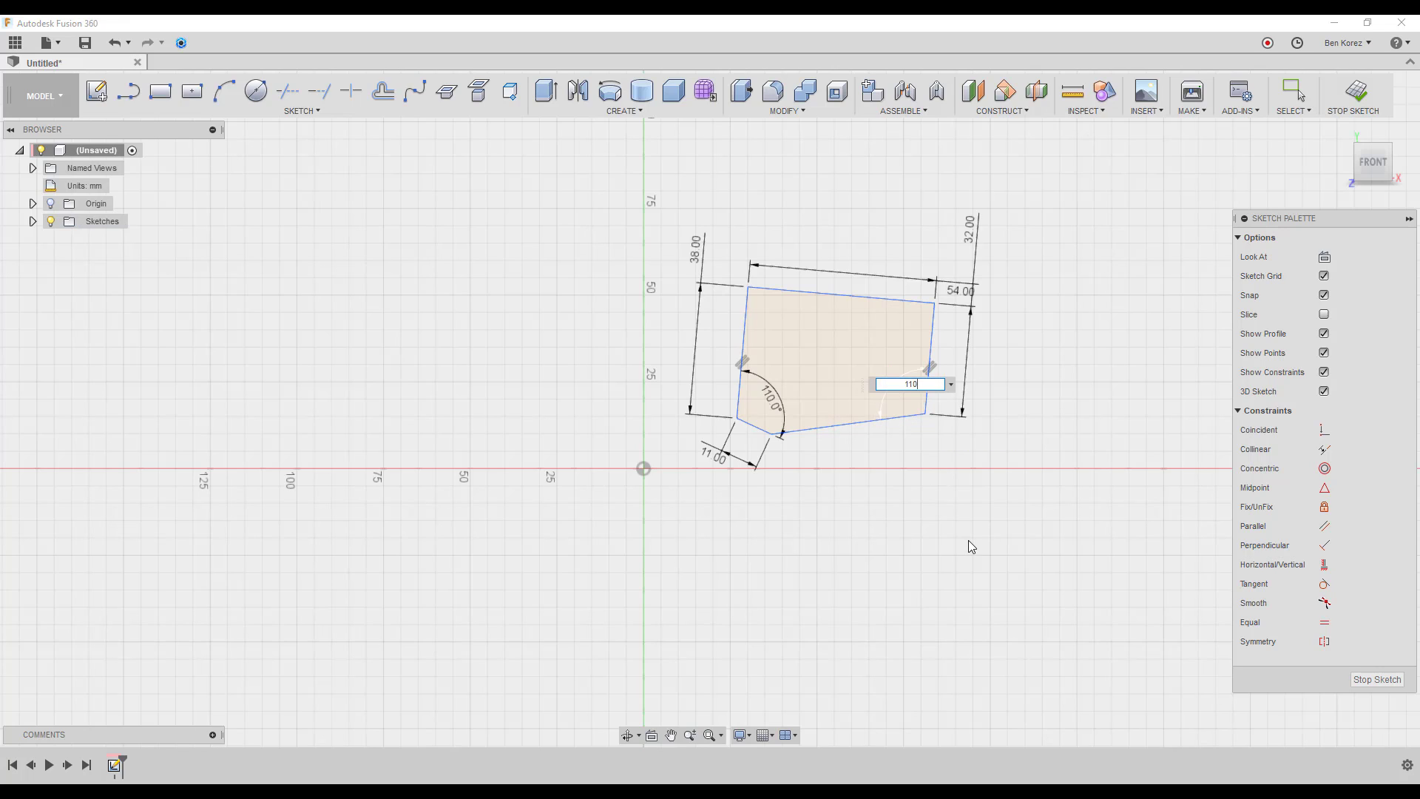
key("Return")
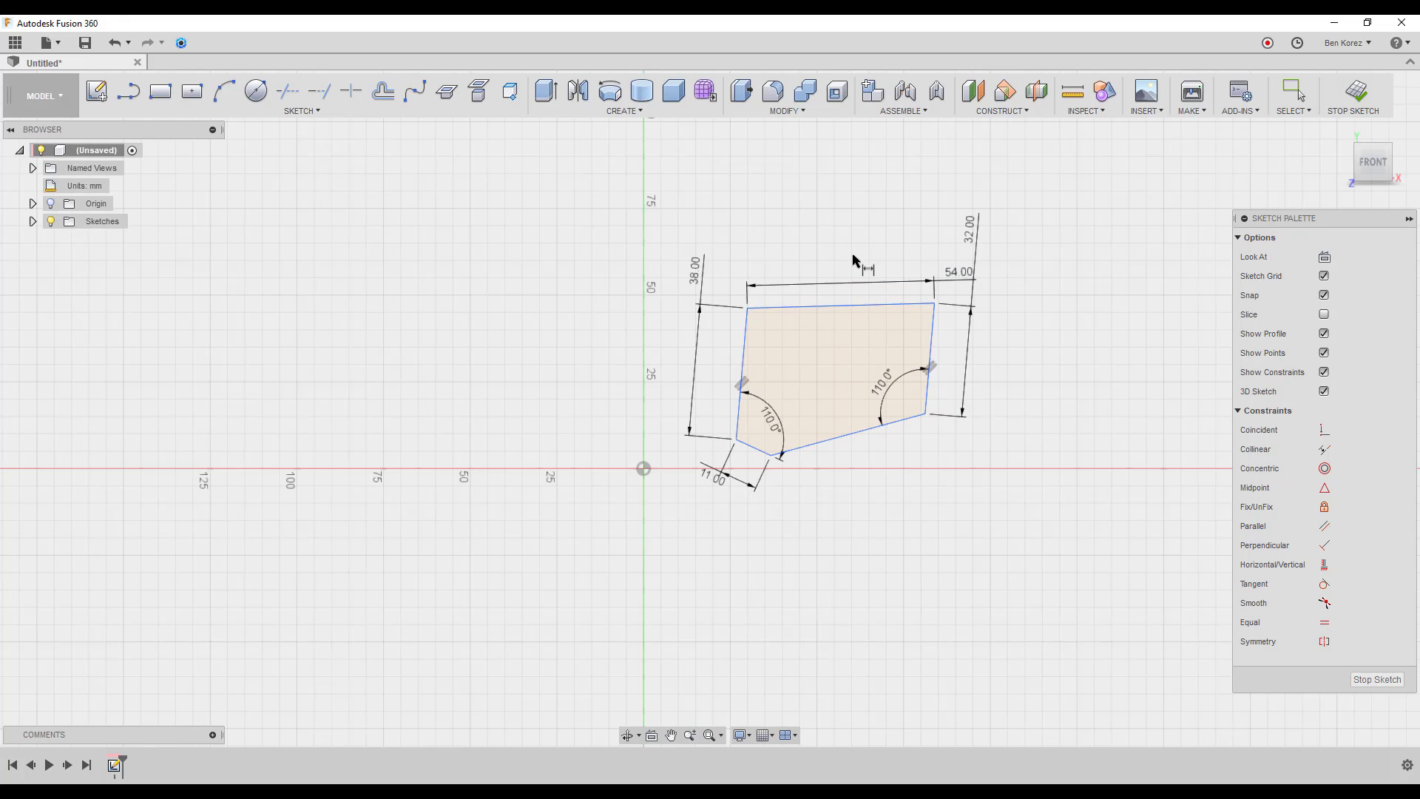
key("Escape")
key("ctrl+z")
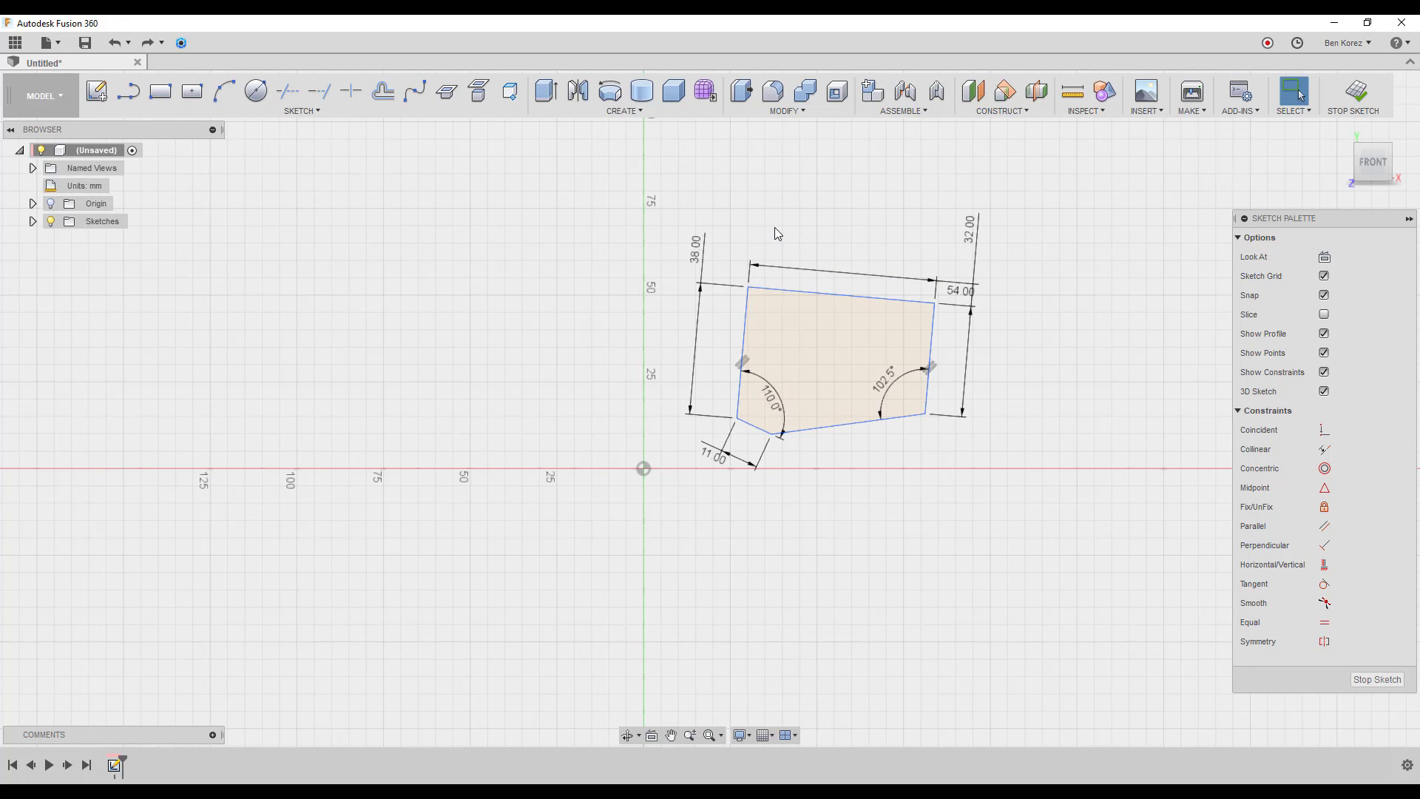
- Try to add an angle dimension between the profile's top edge and left edge
key("d")
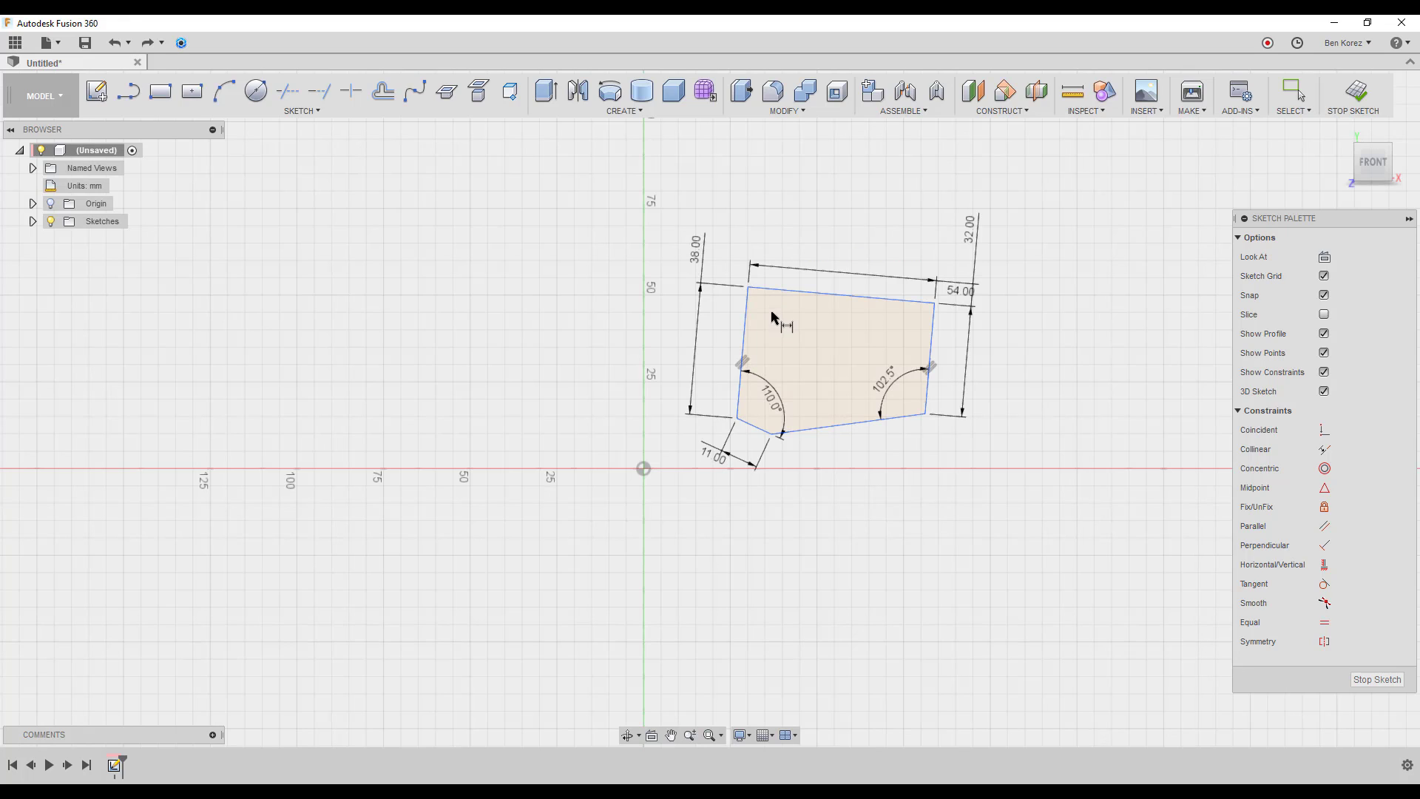
left_click(777, 296)
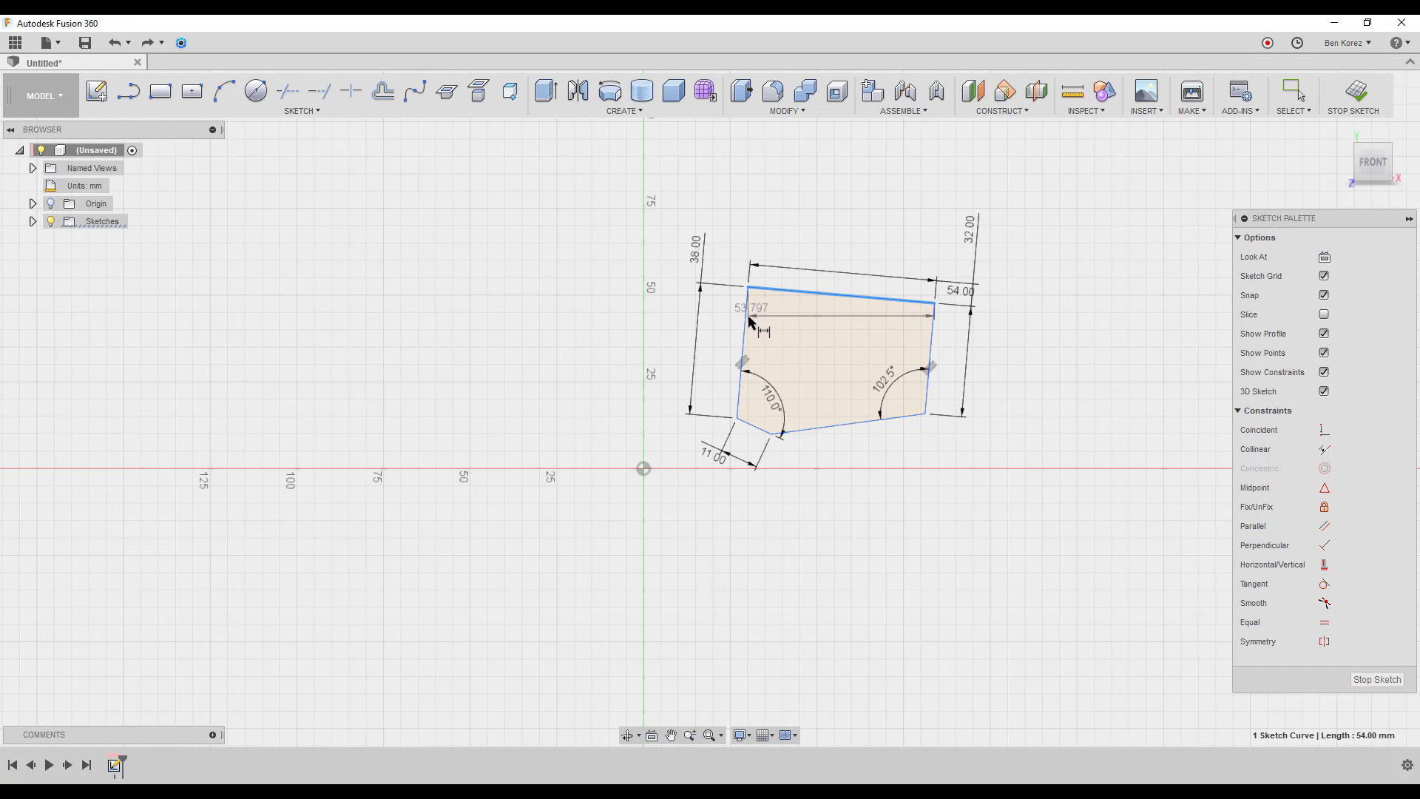
left_click(746, 329)
left_click(780, 323)
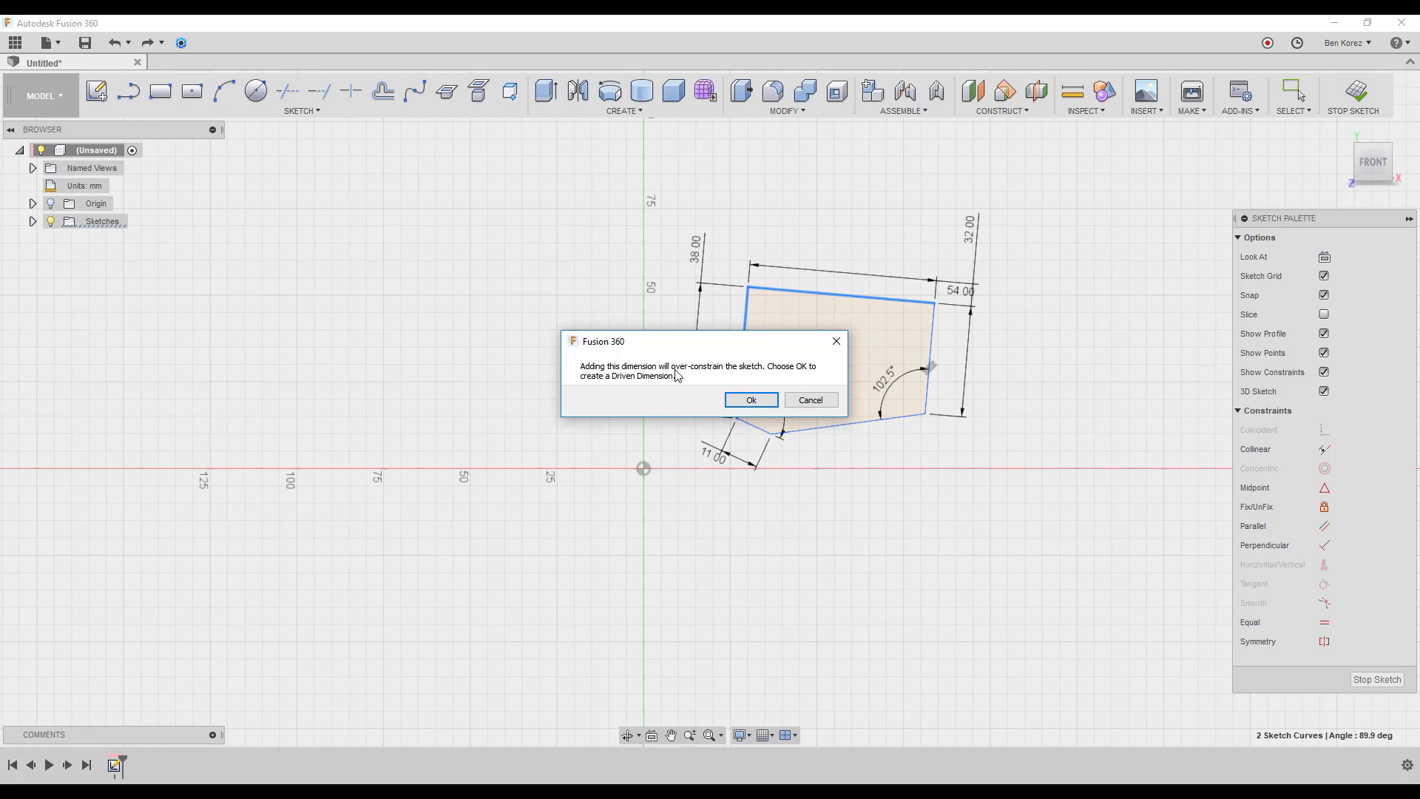
left_click(810, 400)
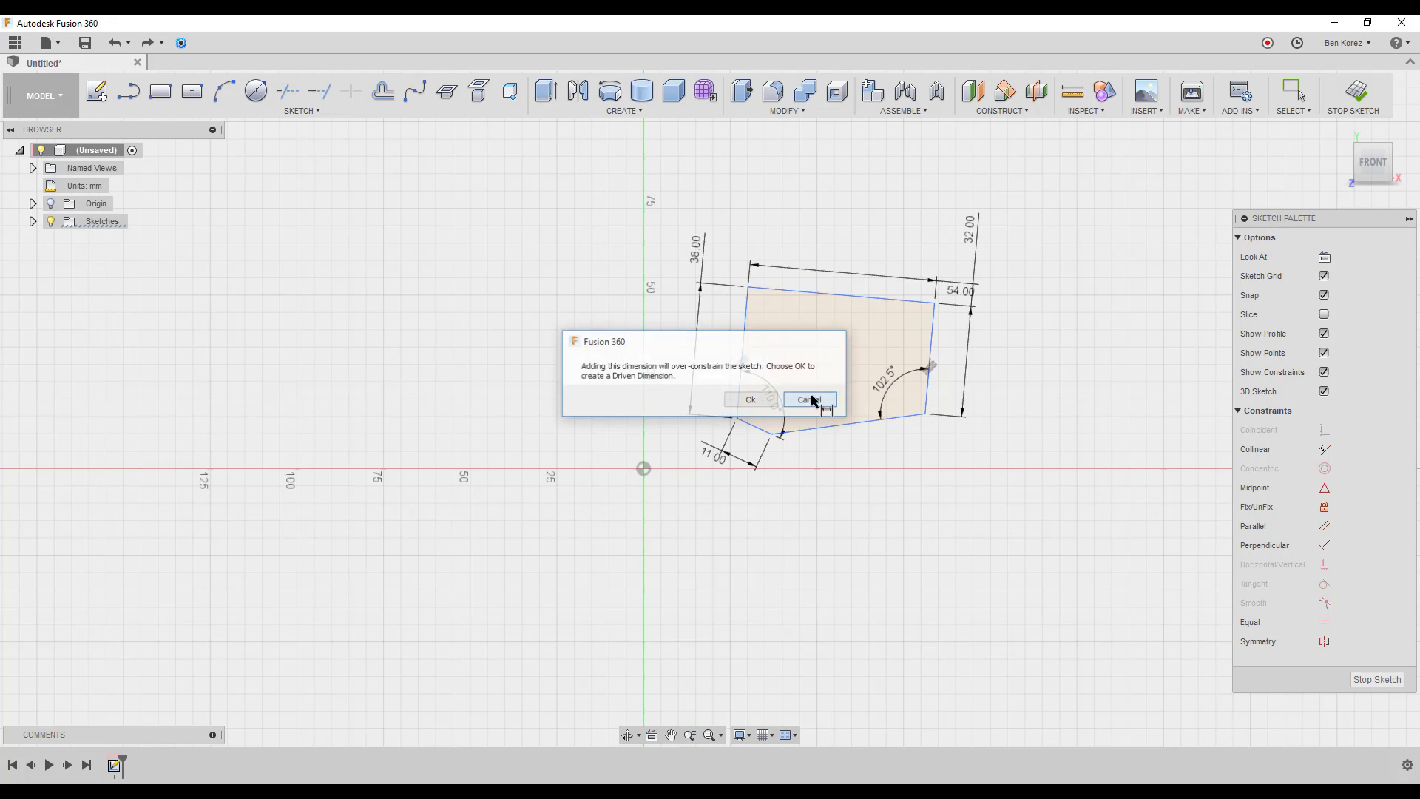
key("Escape")
- Delete the angle dimension between the right and long lower edges, and add a 90° angle dimension between the top and left edges
left_click(881, 392)
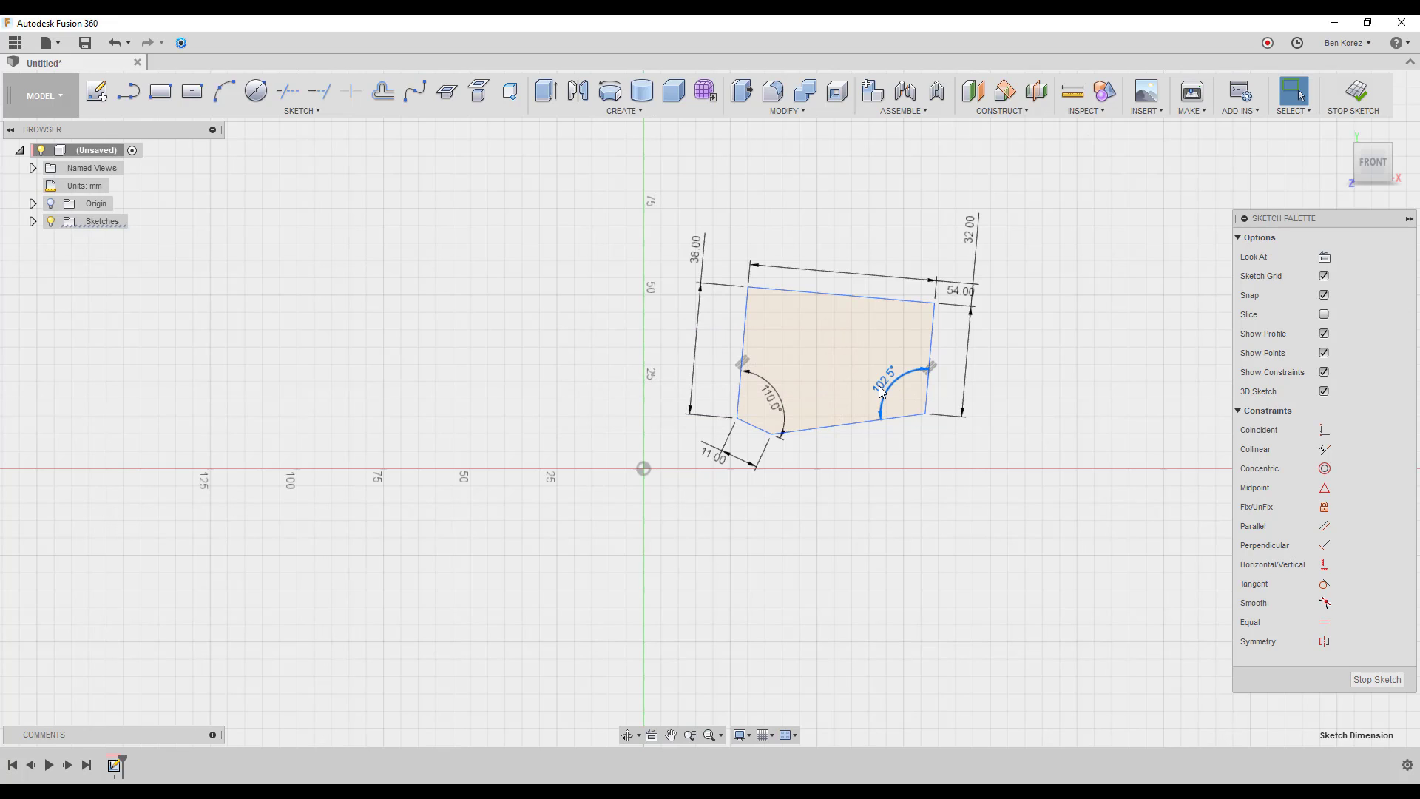
key("Delete")
key("d")
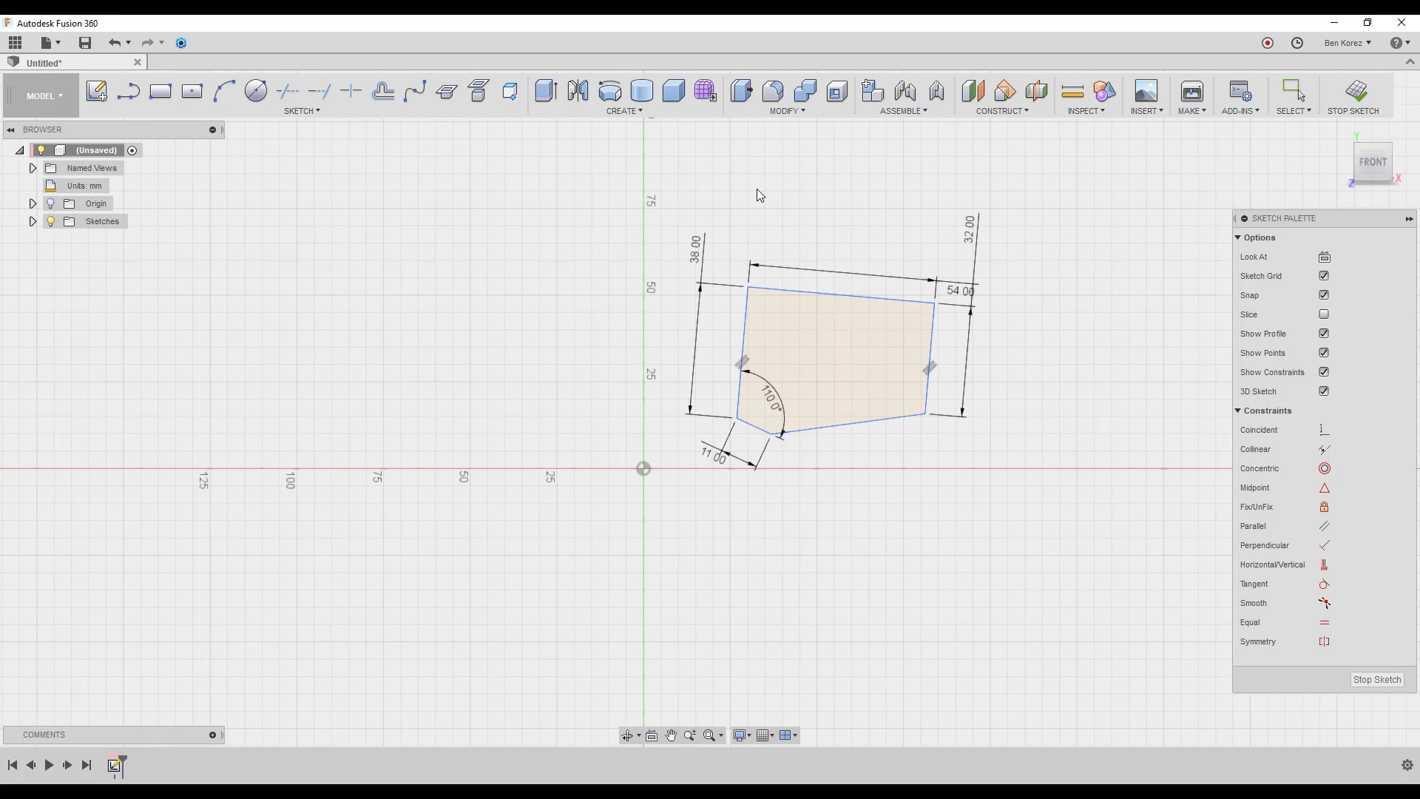
left_click(777, 298)
left_click(752, 312)
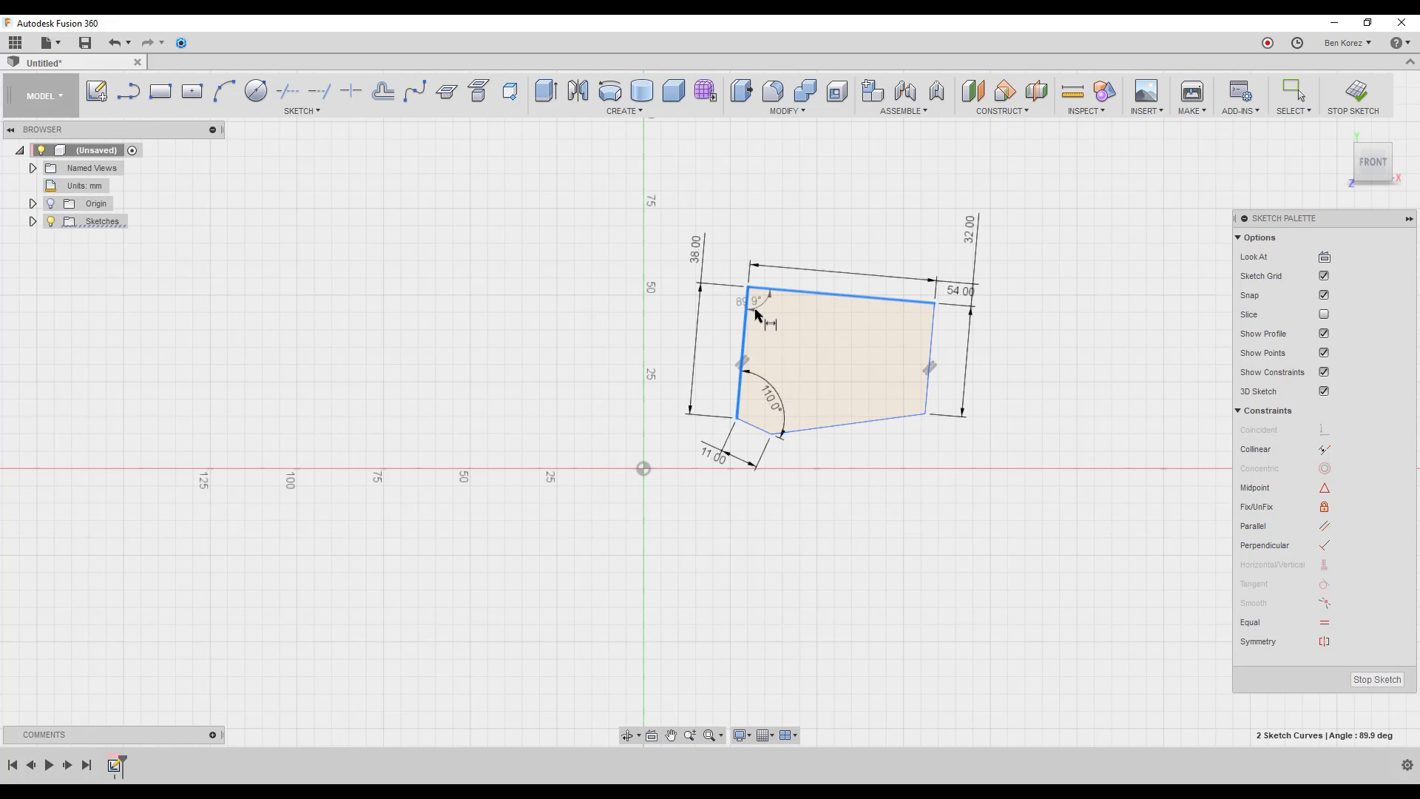
left_click(787, 318)
type("90")
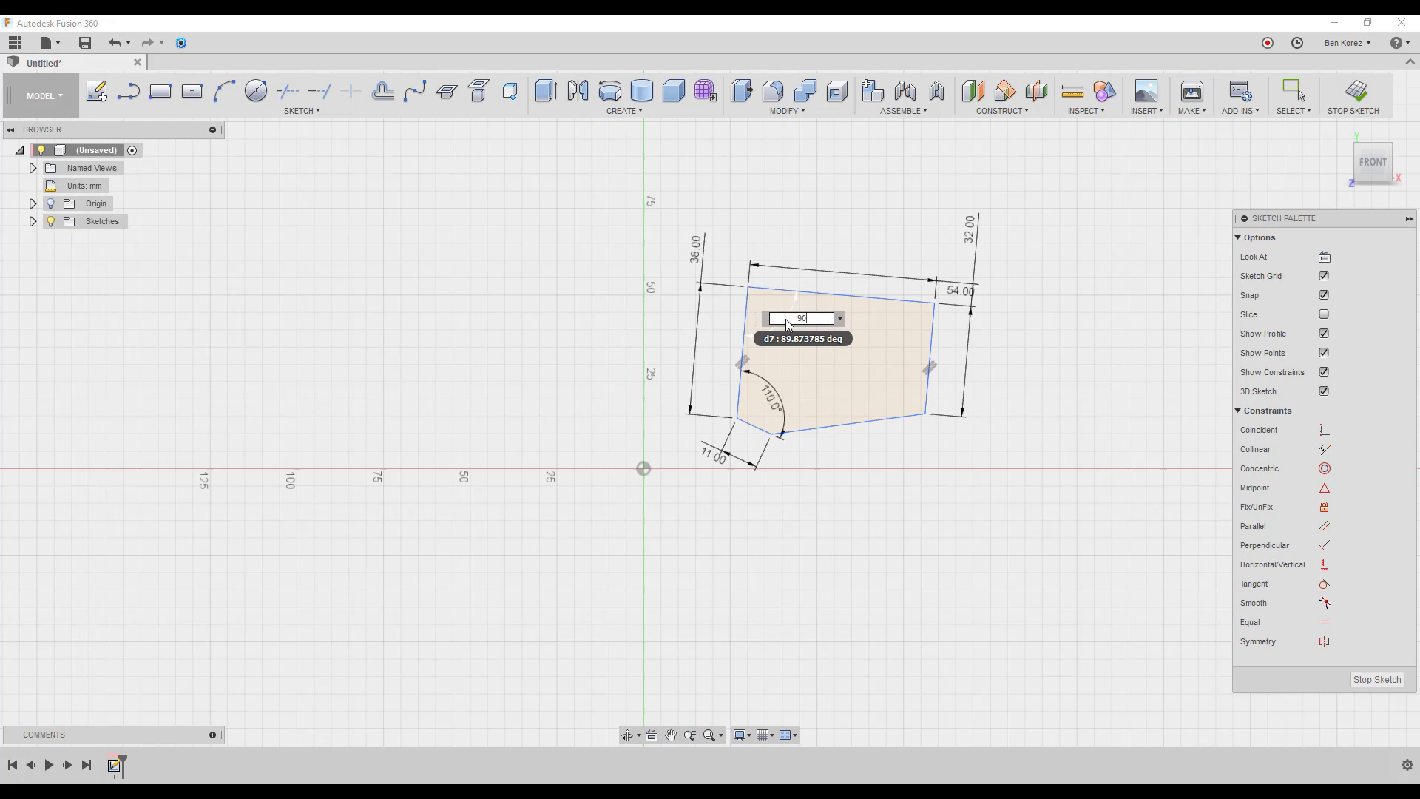
key("Return")
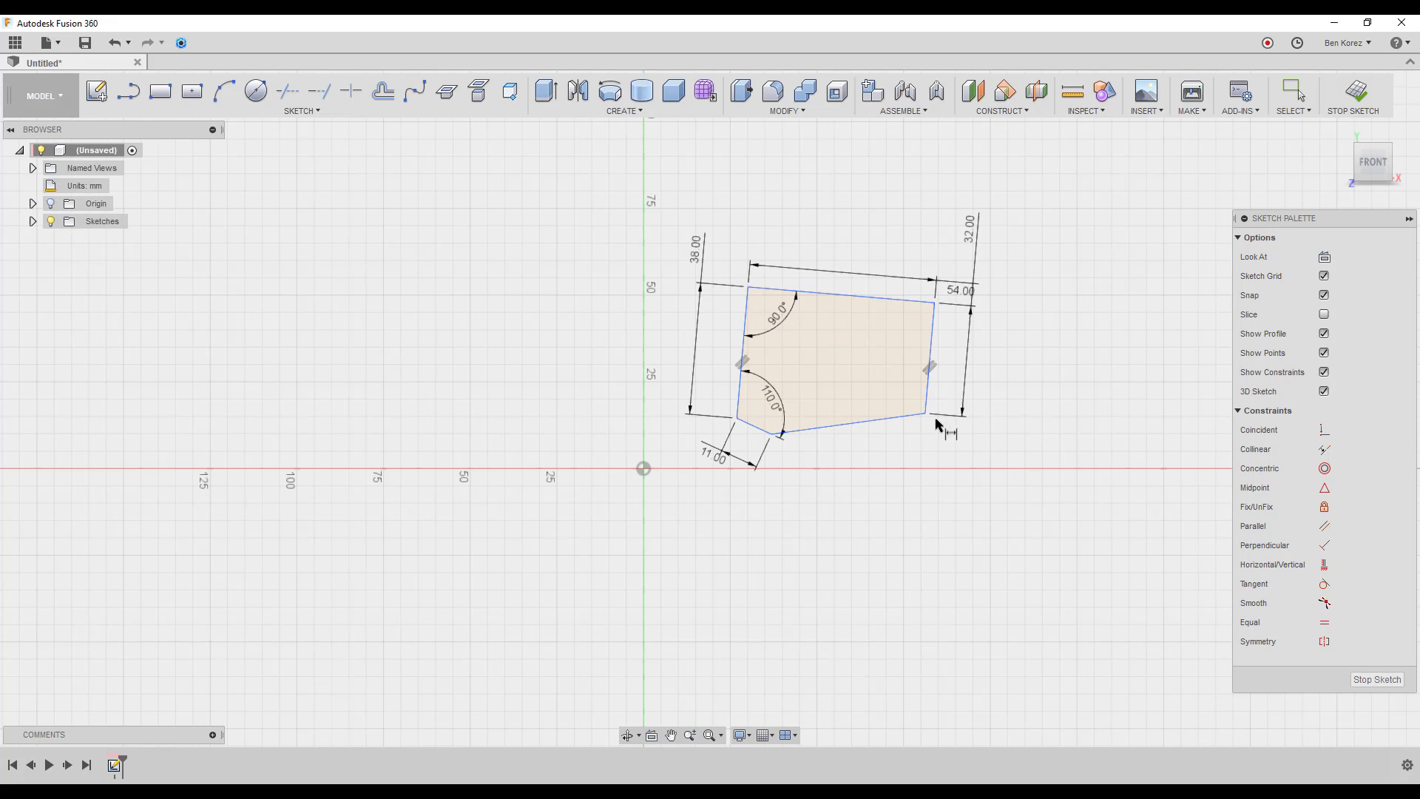
- Try to add an angle dimension between the profile's right edge and its long lower edge
left_click(928, 396)
left_click(892, 425)
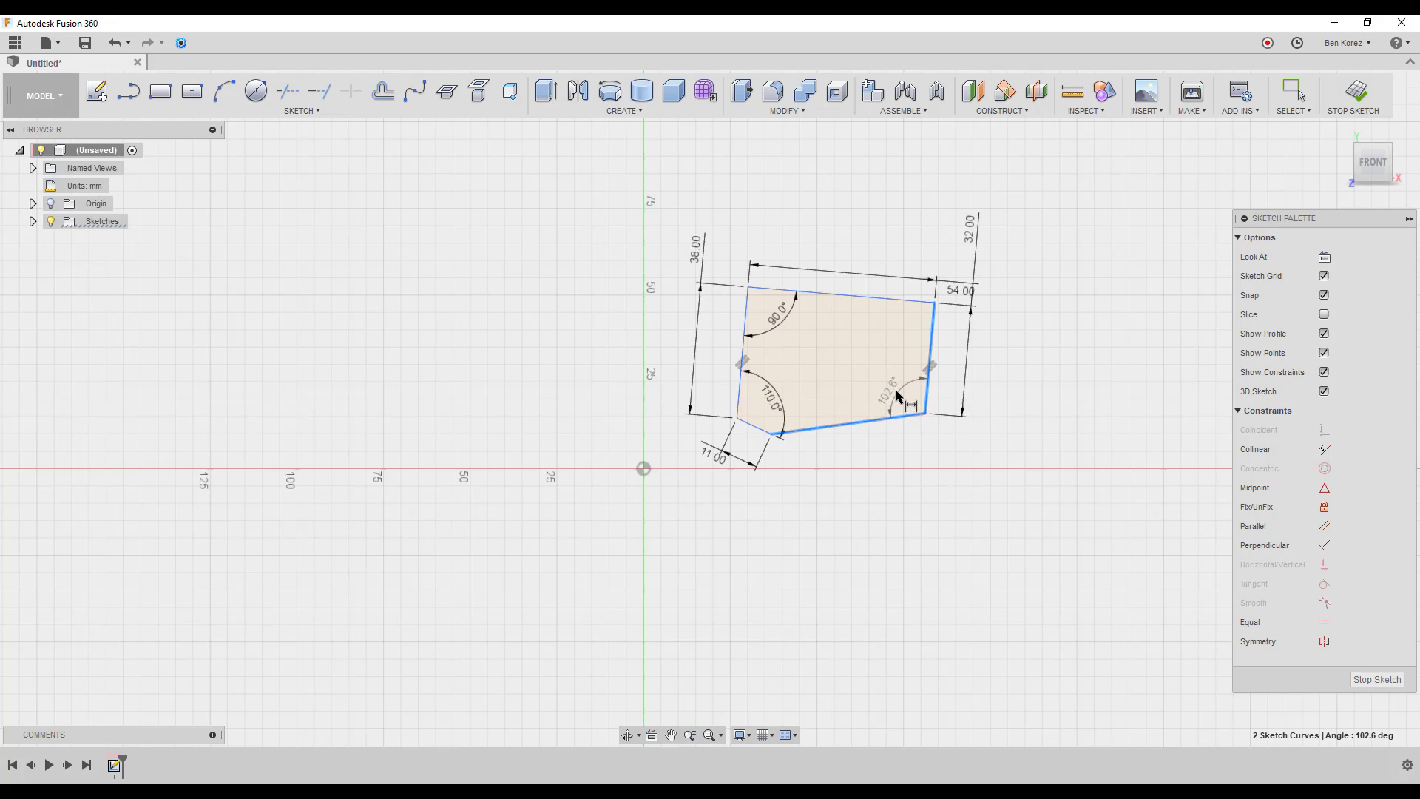
left_click(904, 396)
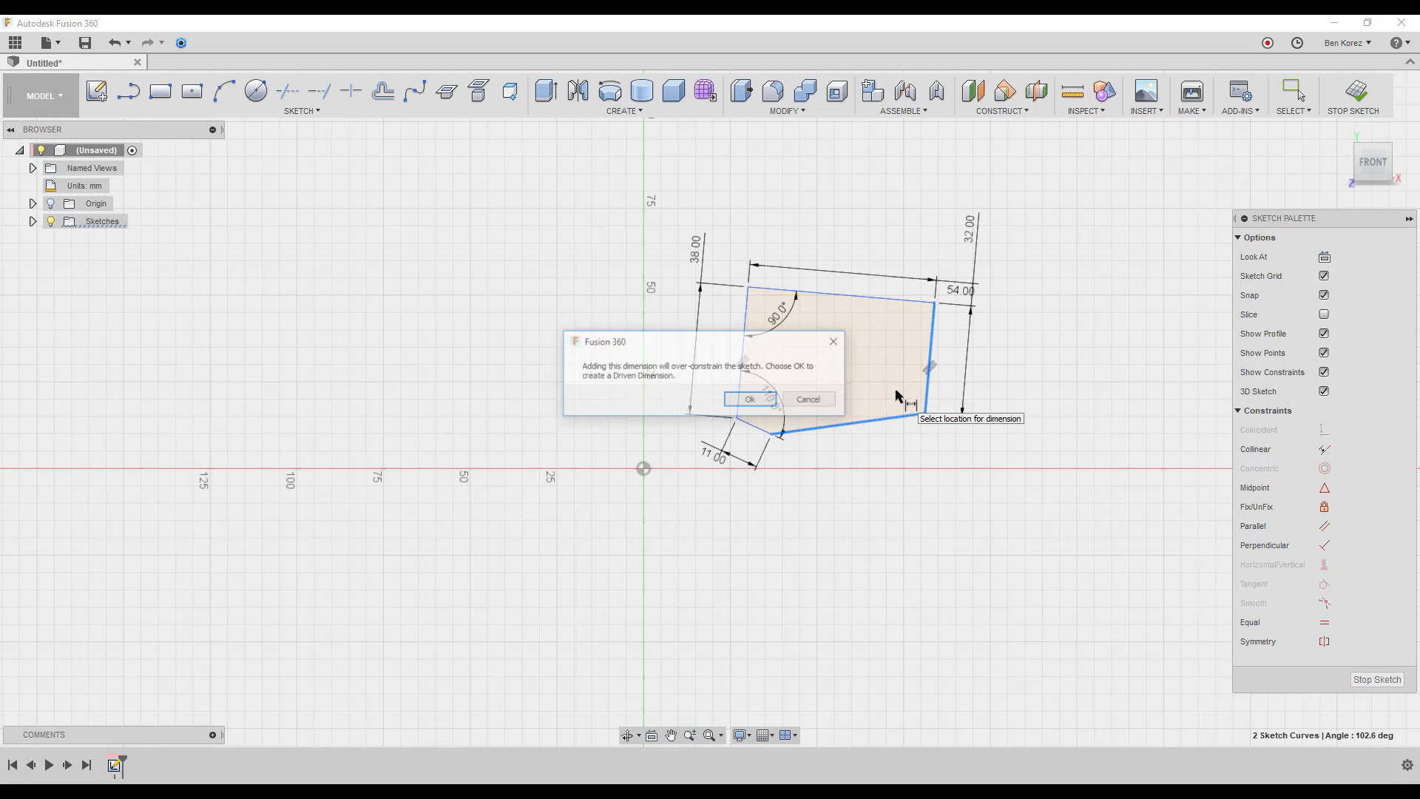
left_click(812, 403)
key("Escape")
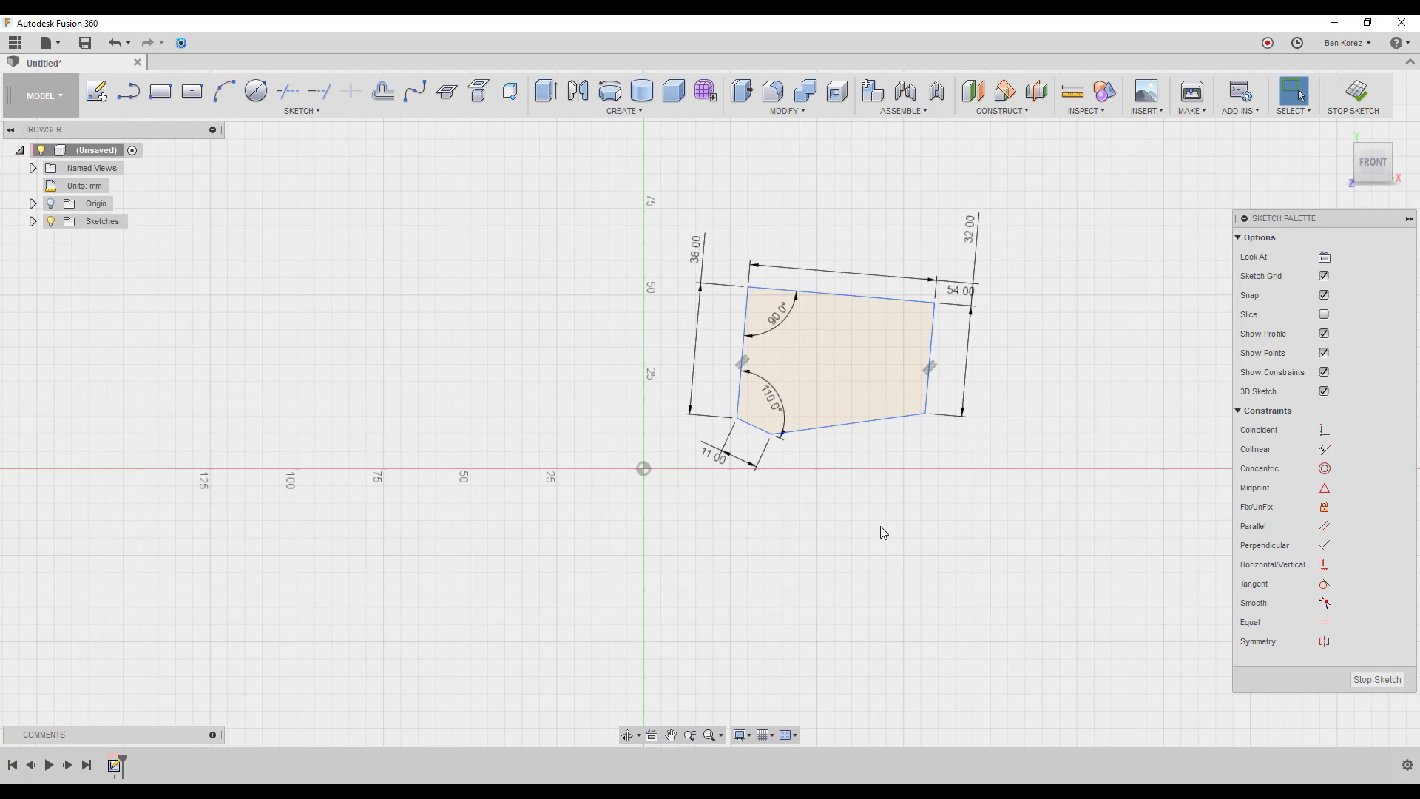
- Move the profile around by its top and long lower edges to test its freedom, and leave it above and right of the origin
mouse_move(834, 291)
left_mouse_down()
mouse_move(789, 238)
mouse_move(852, 335)
mouse_move(846, 323)
left_mouse_up()
mouse_move(869, 456)
left_mouse_down()
mouse_move(877, 555)
mouse_move(783, 322)
mouse_move(856, 370)
mouse_move(894, 369)
mouse_move(899, 345)
left_mouse_up()
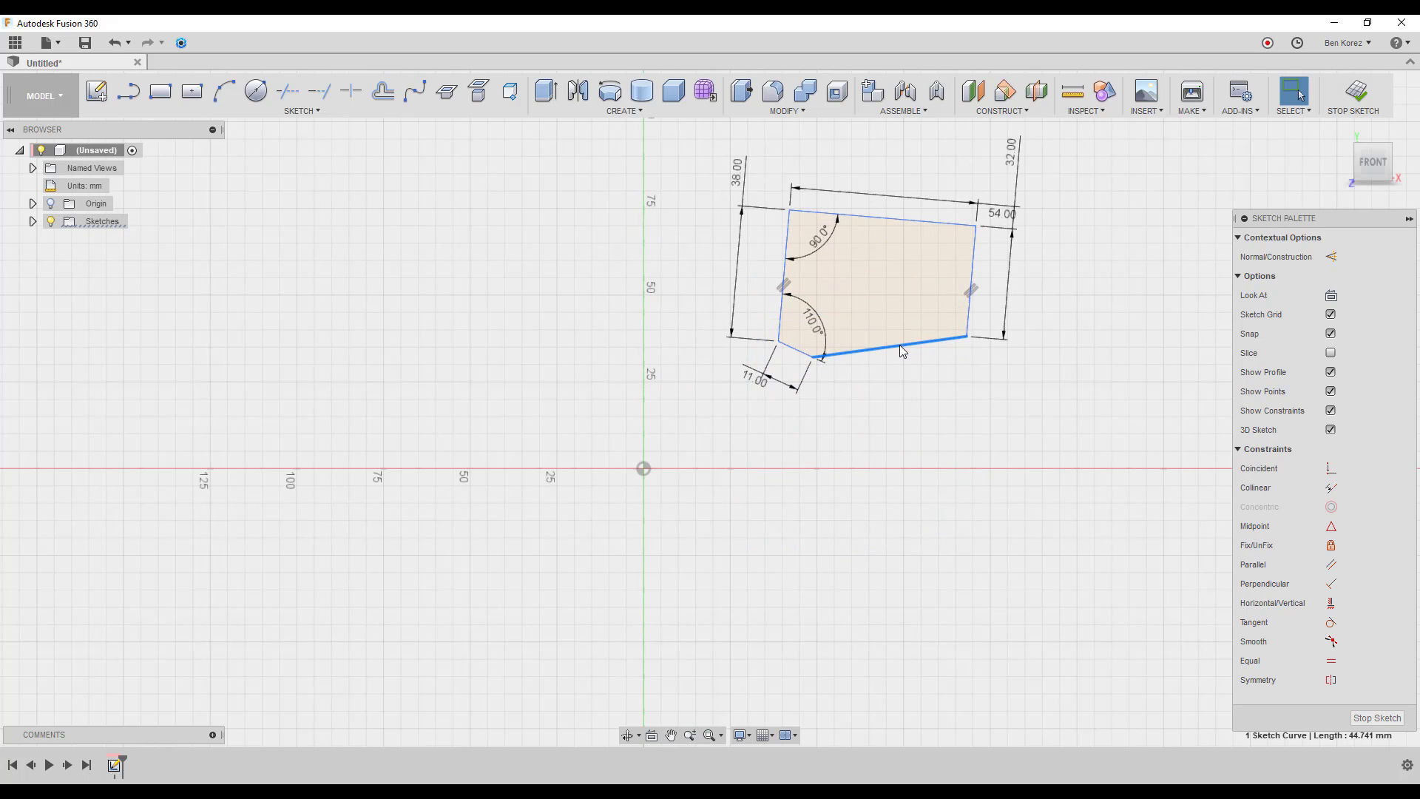
left_click(1000, 415)
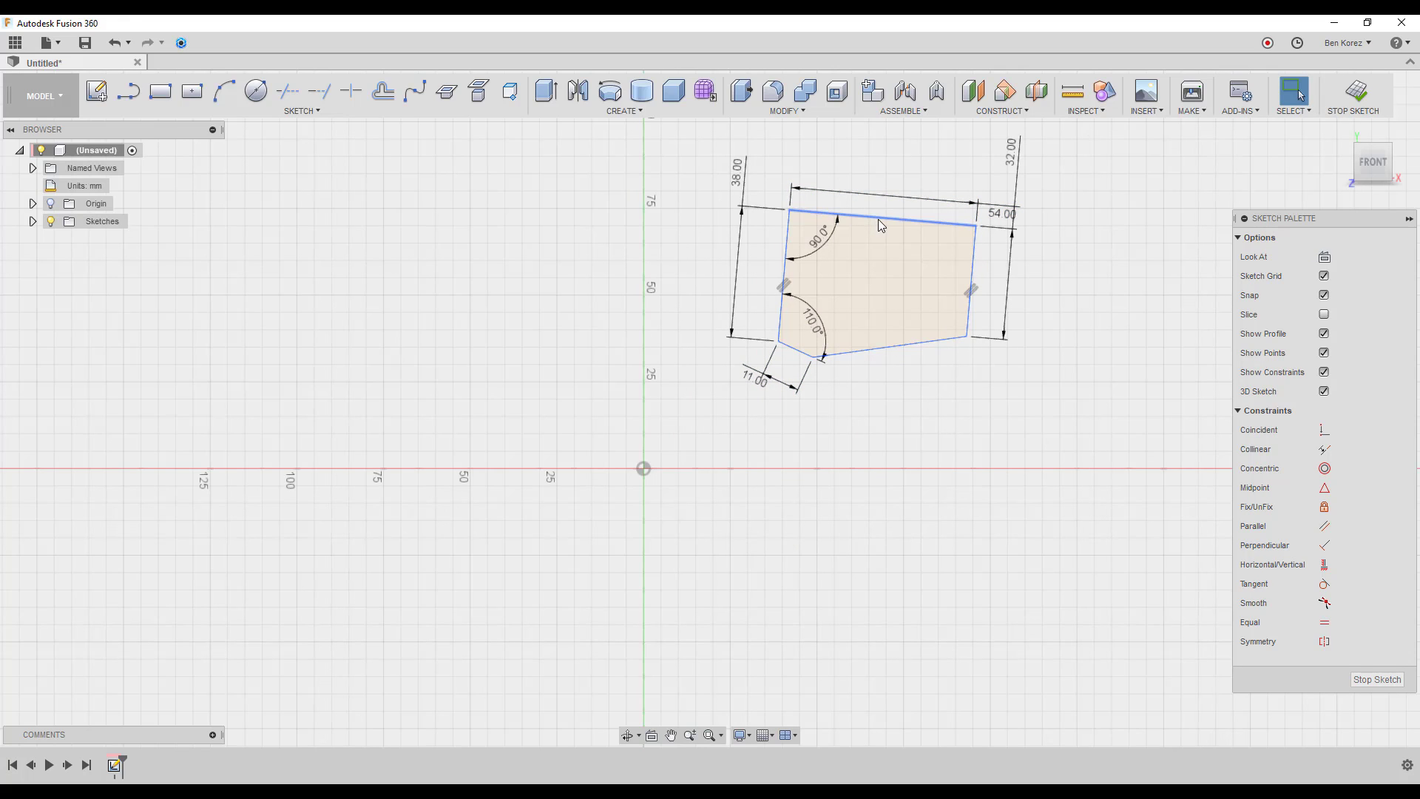
left_click_drag(879, 221, 865, 280)
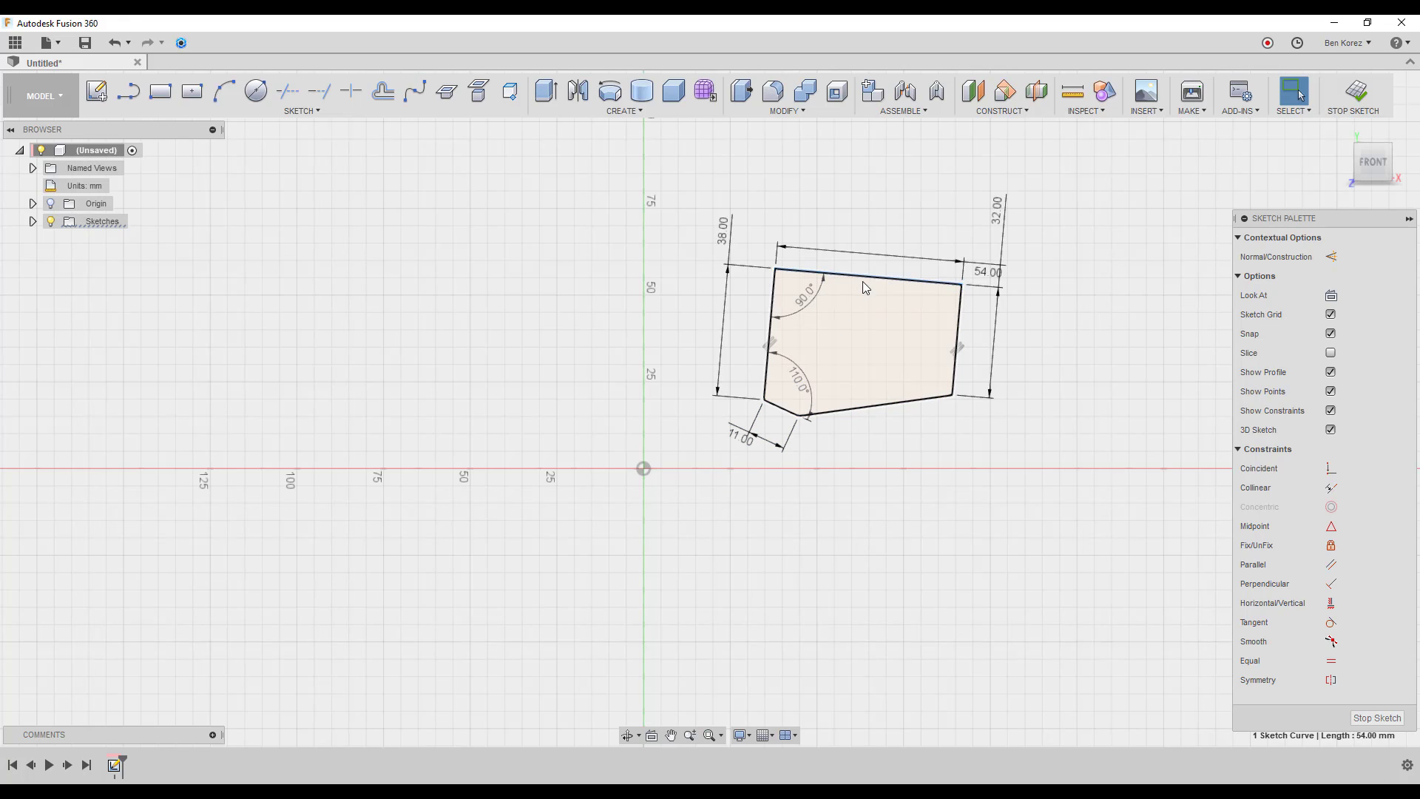
left_click_drag(849, 274, 802, 265)
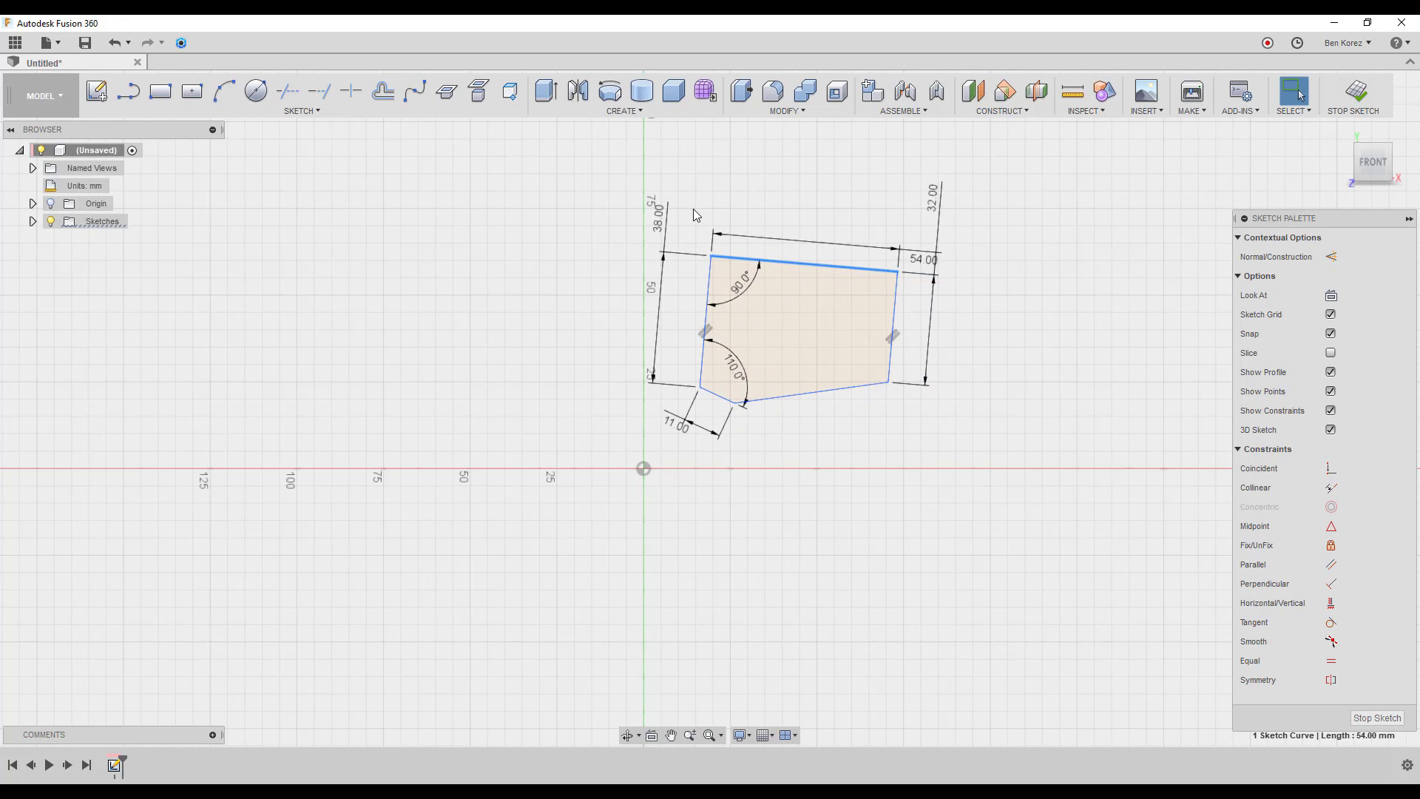
mouse_move(689, 210)
left_mouse_down()
mouse_move(693, 233)
mouse_move(1003, 487)
left_mouse_up()
left_click(1003, 488)
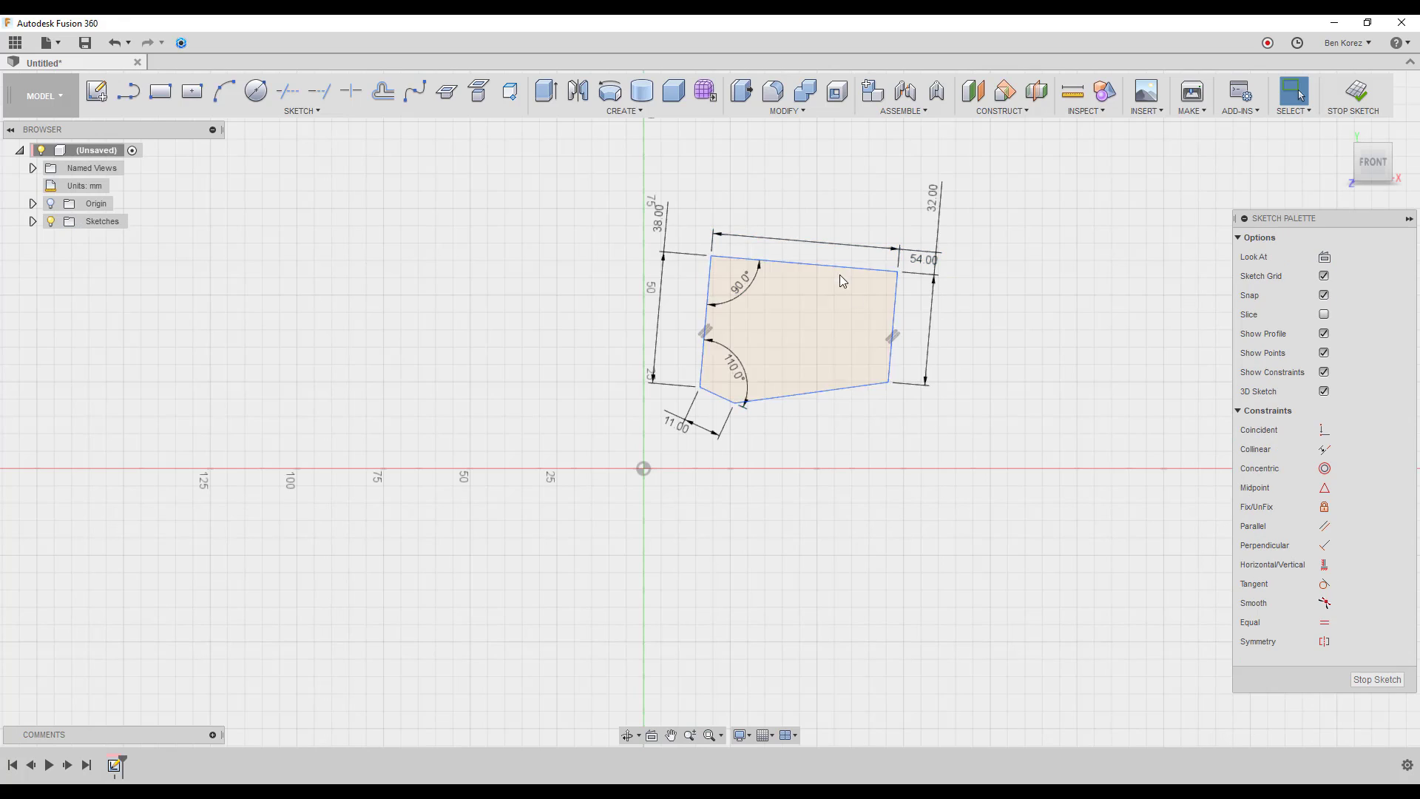
mouse_move(806, 265)
left_mouse_down()
mouse_move(859, 266)
mouse_move(836, 285)
mouse_move(810, 273)
left_mouse_up()
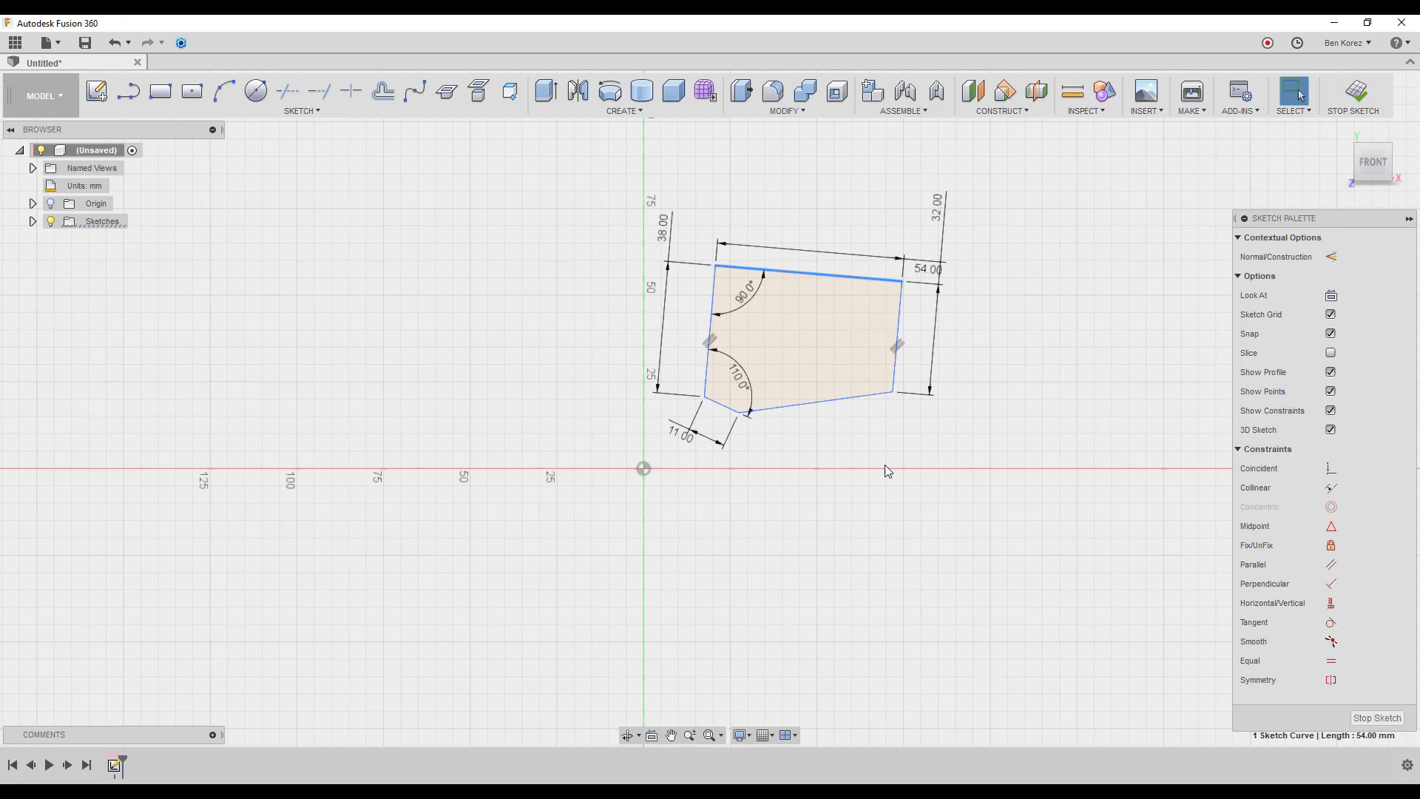
left_click(906, 540)
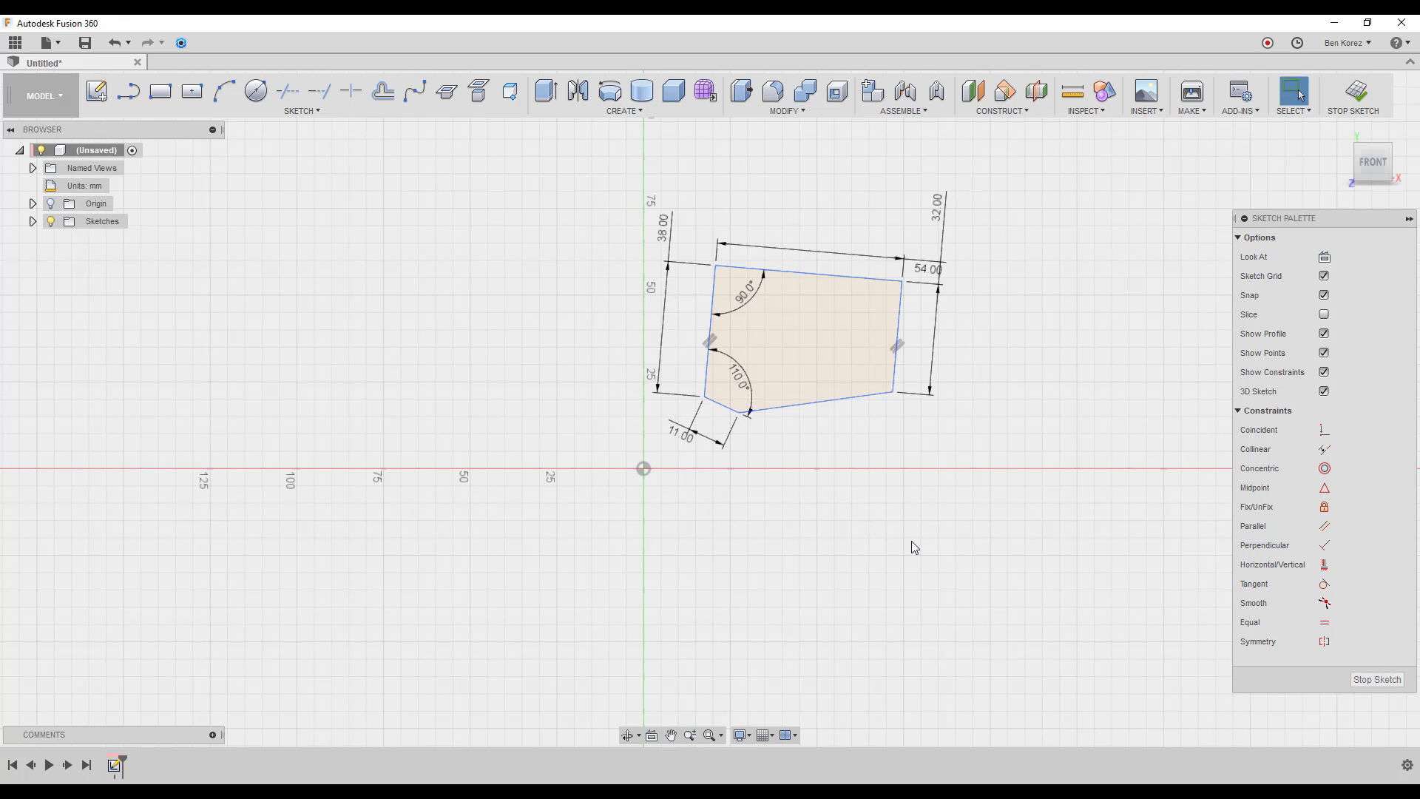
- Add a vertical dimension between the left edge's lower corner and the origin, and set it to 20 mm
key("d")
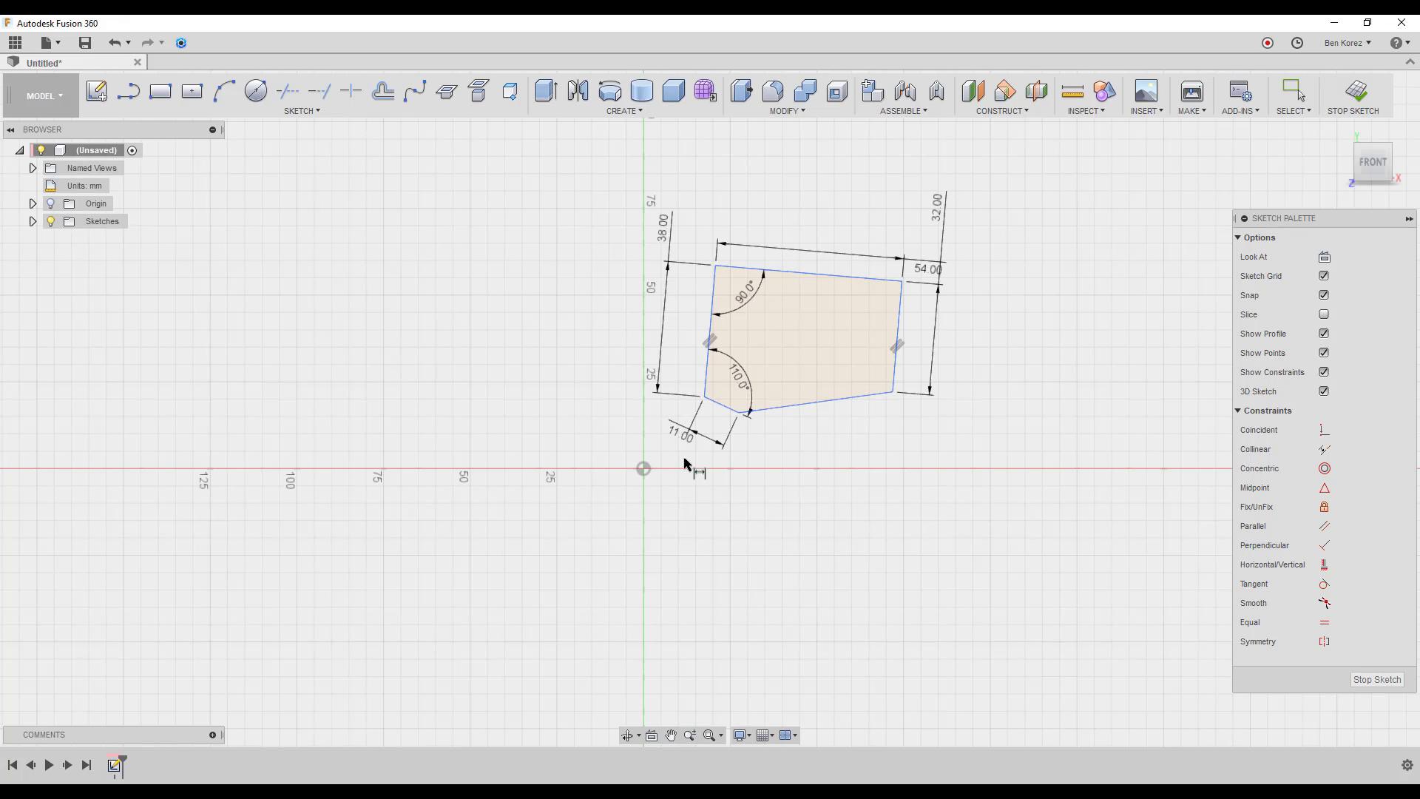
left_click(704, 397)
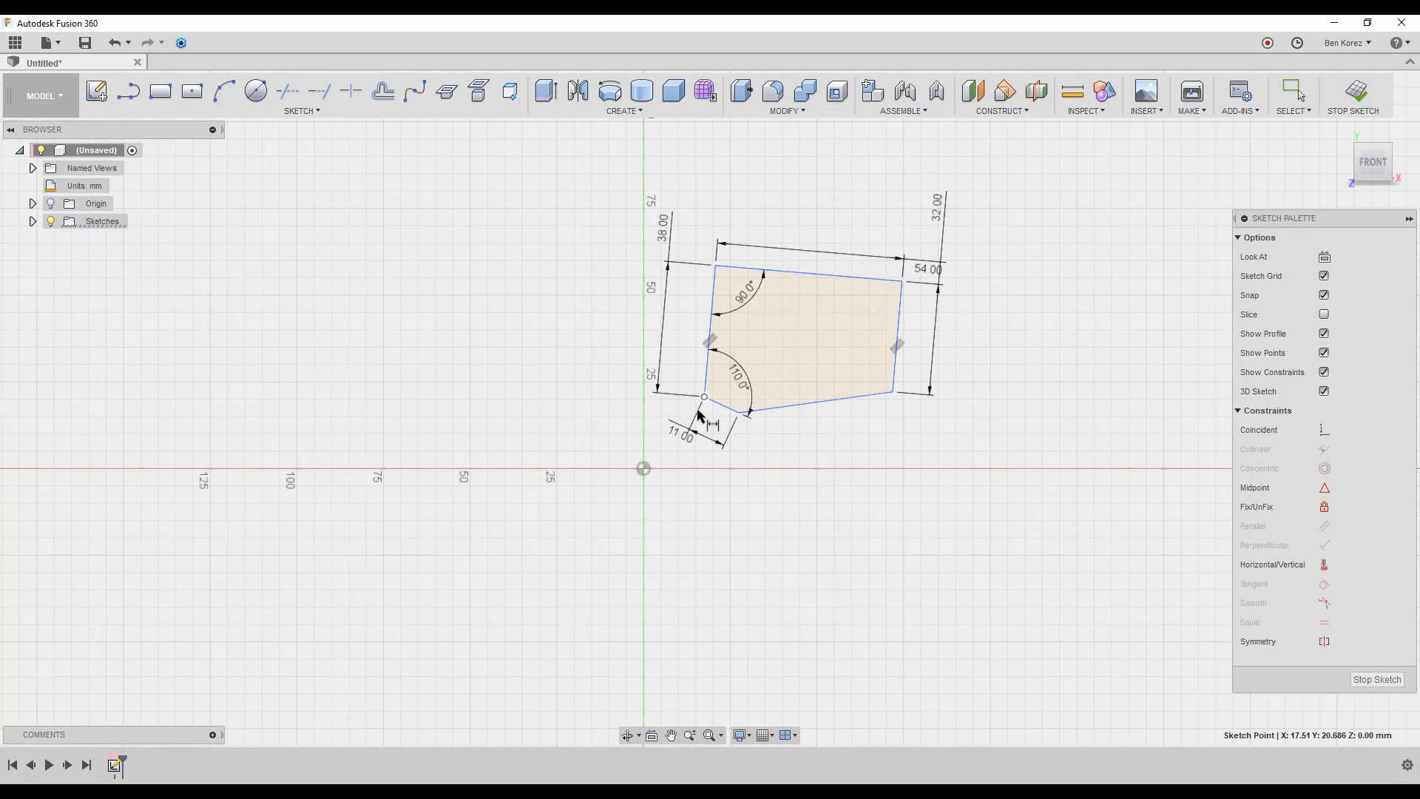
left_click(642, 470)
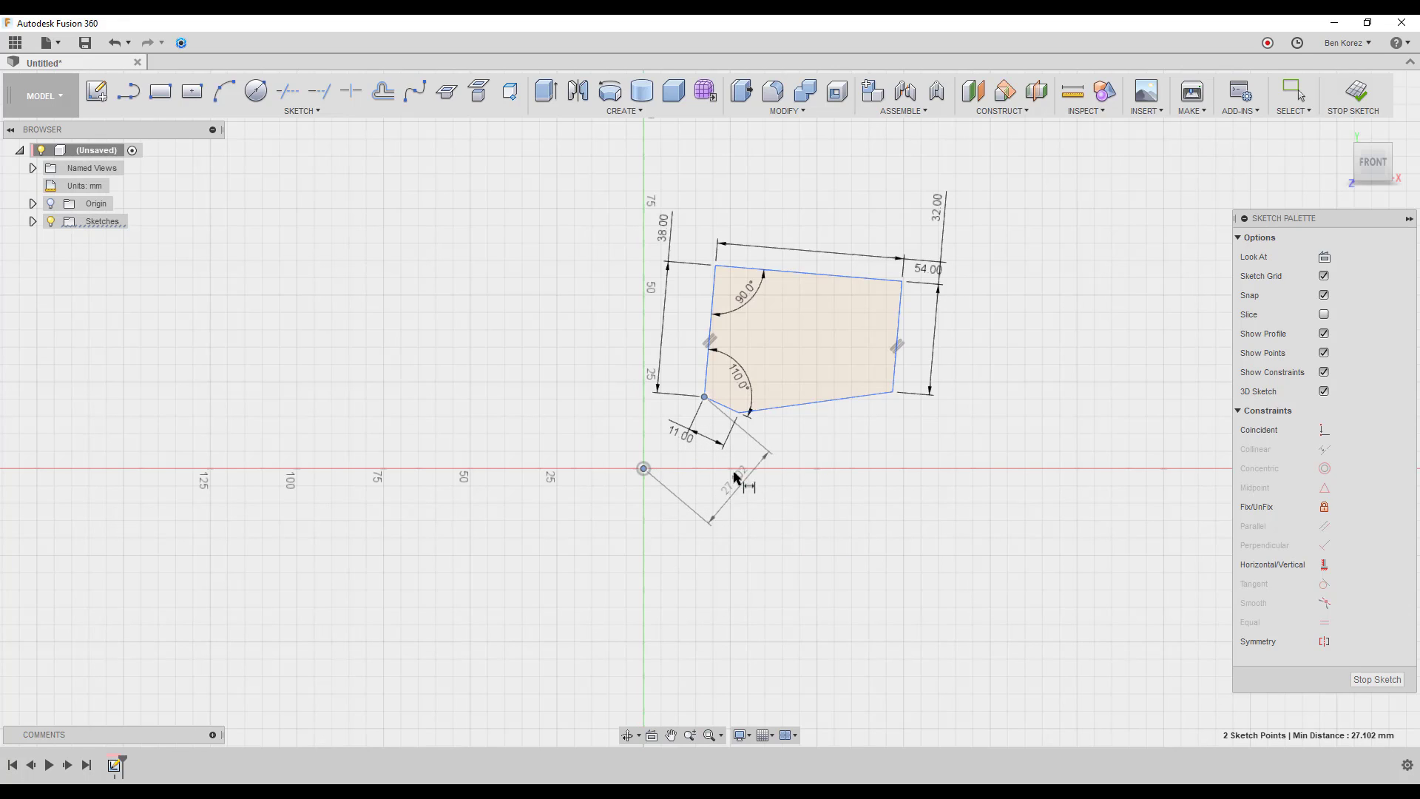
left_click(785, 464)
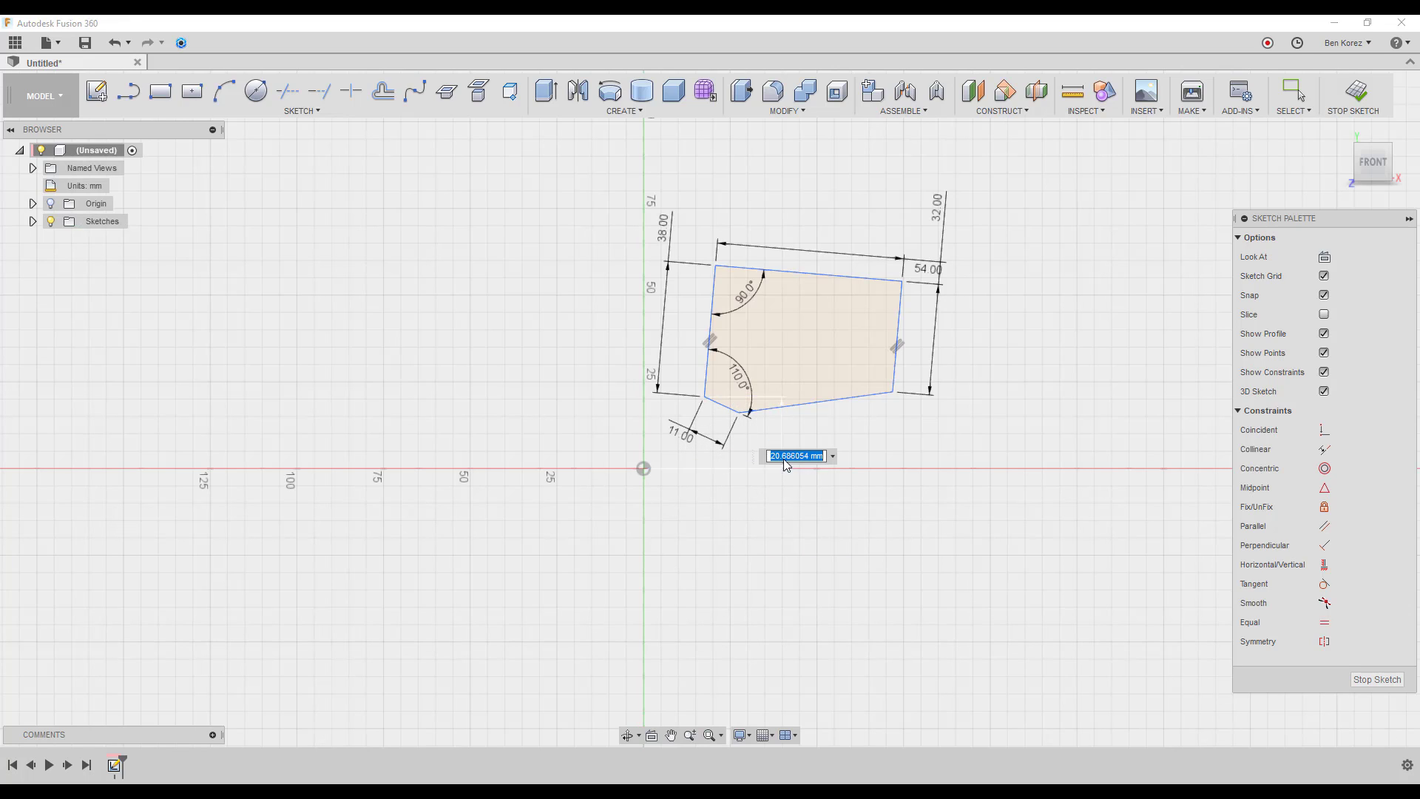
type("20")
key("Return")
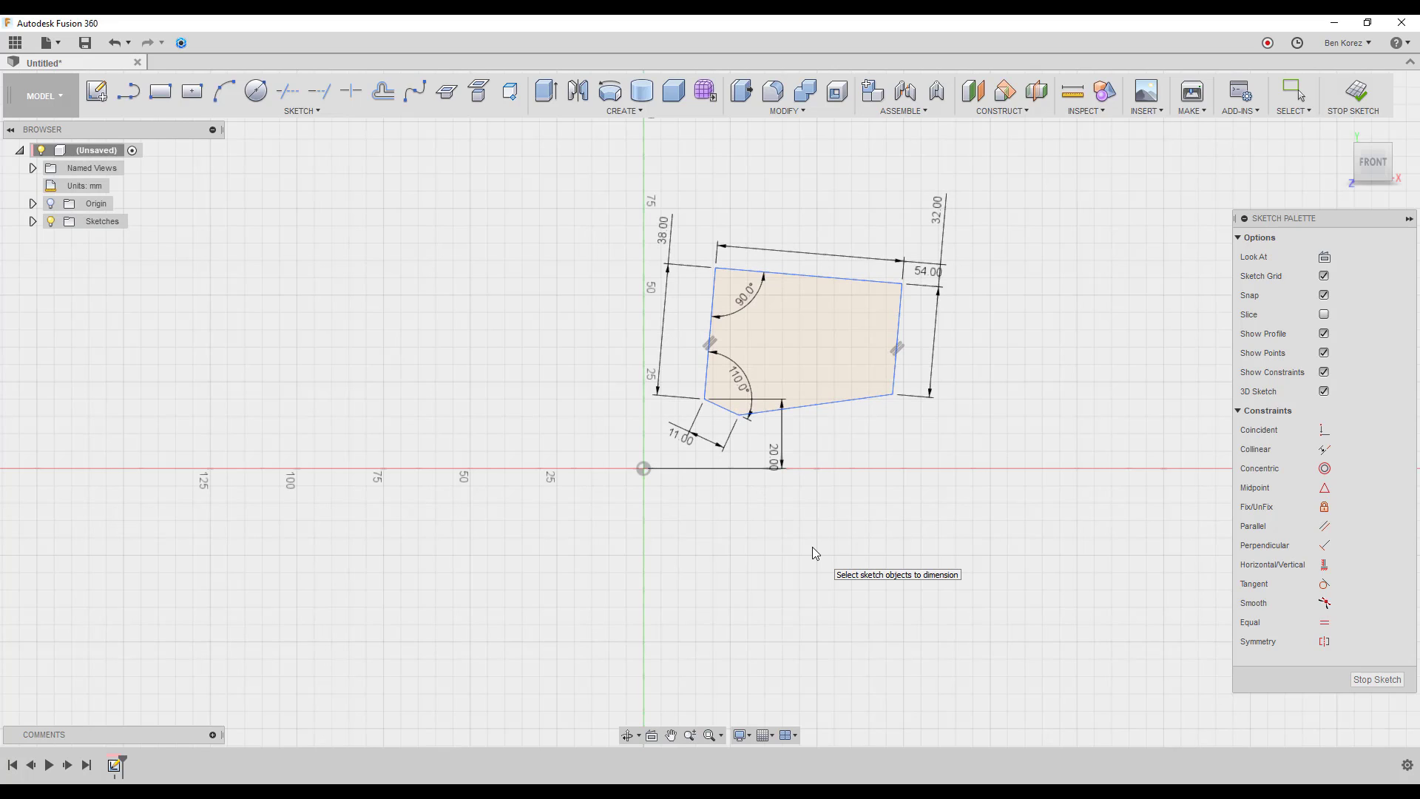
key("Escape")
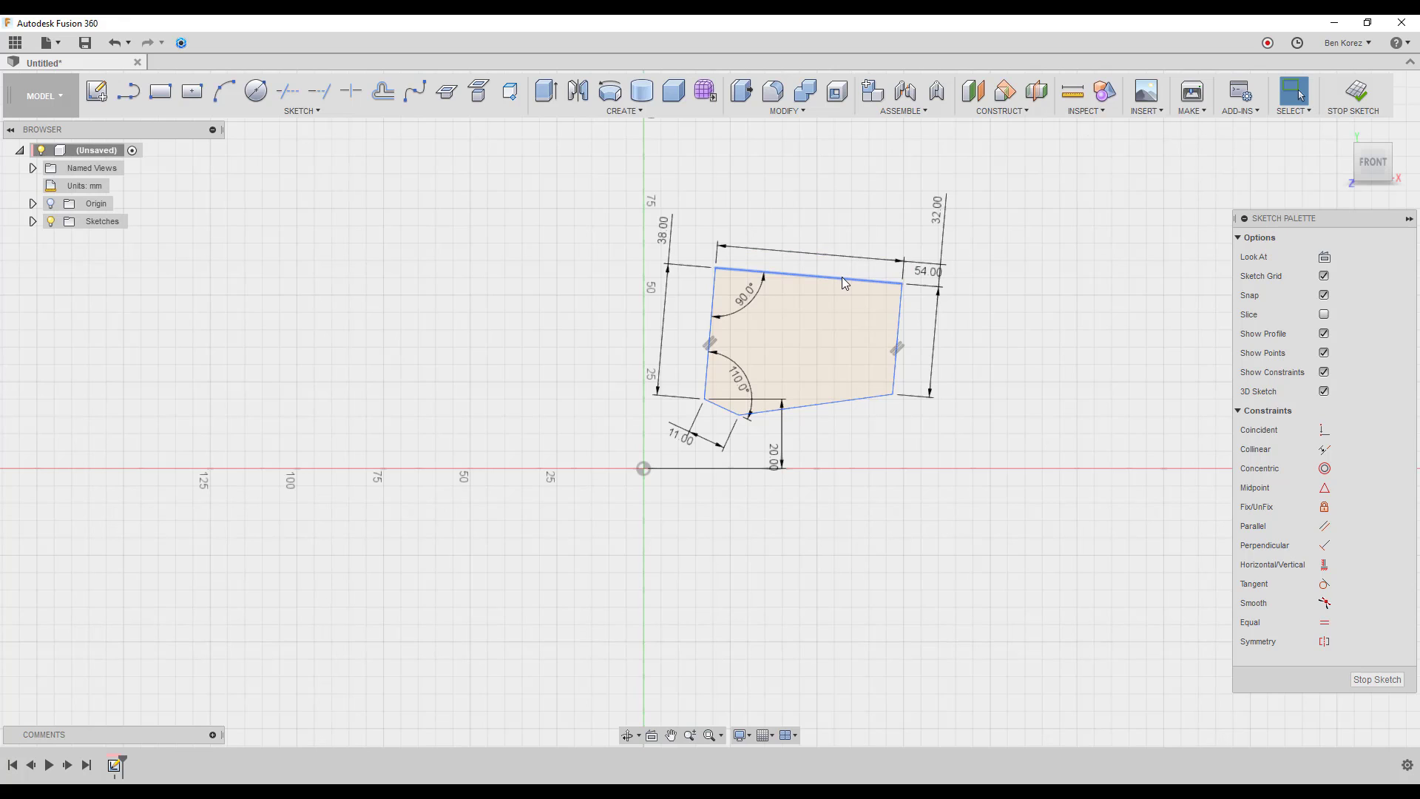
- Test the profile's remaining freedom by pulling its top edge upward, and undo that move
mouse_move(842, 277)
left_mouse_down()
mouse_move(902, 308)
mouse_move(819, 230)
mouse_move(856, 283)
mouse_move(851, 222)
mouse_move(861, 235)
mouse_move(836, 222)
left_mouse_up()
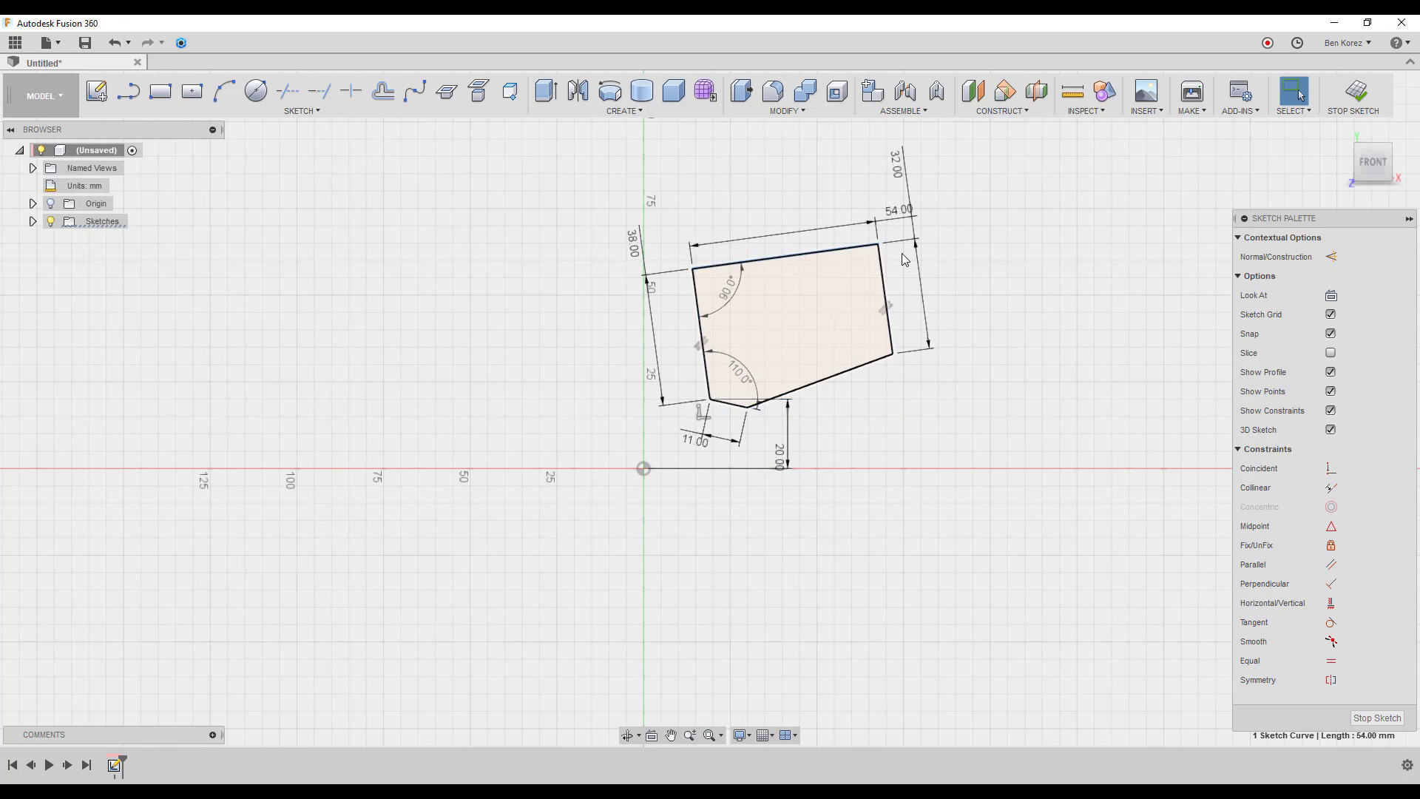
key("ctrl+z")
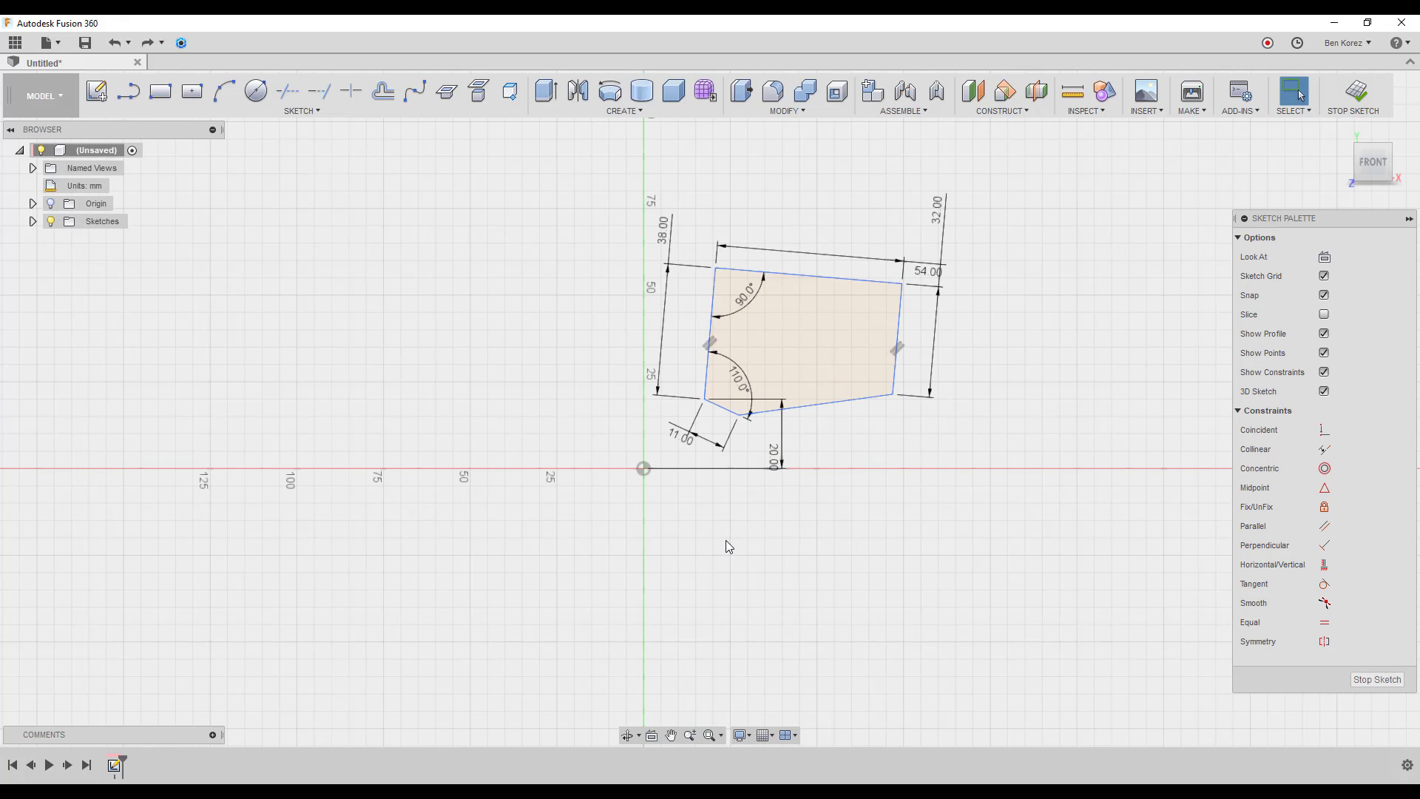
- Add a vertical dimension between the profile's upper-left corner and the origin, and set it to 57 mm
key("d")
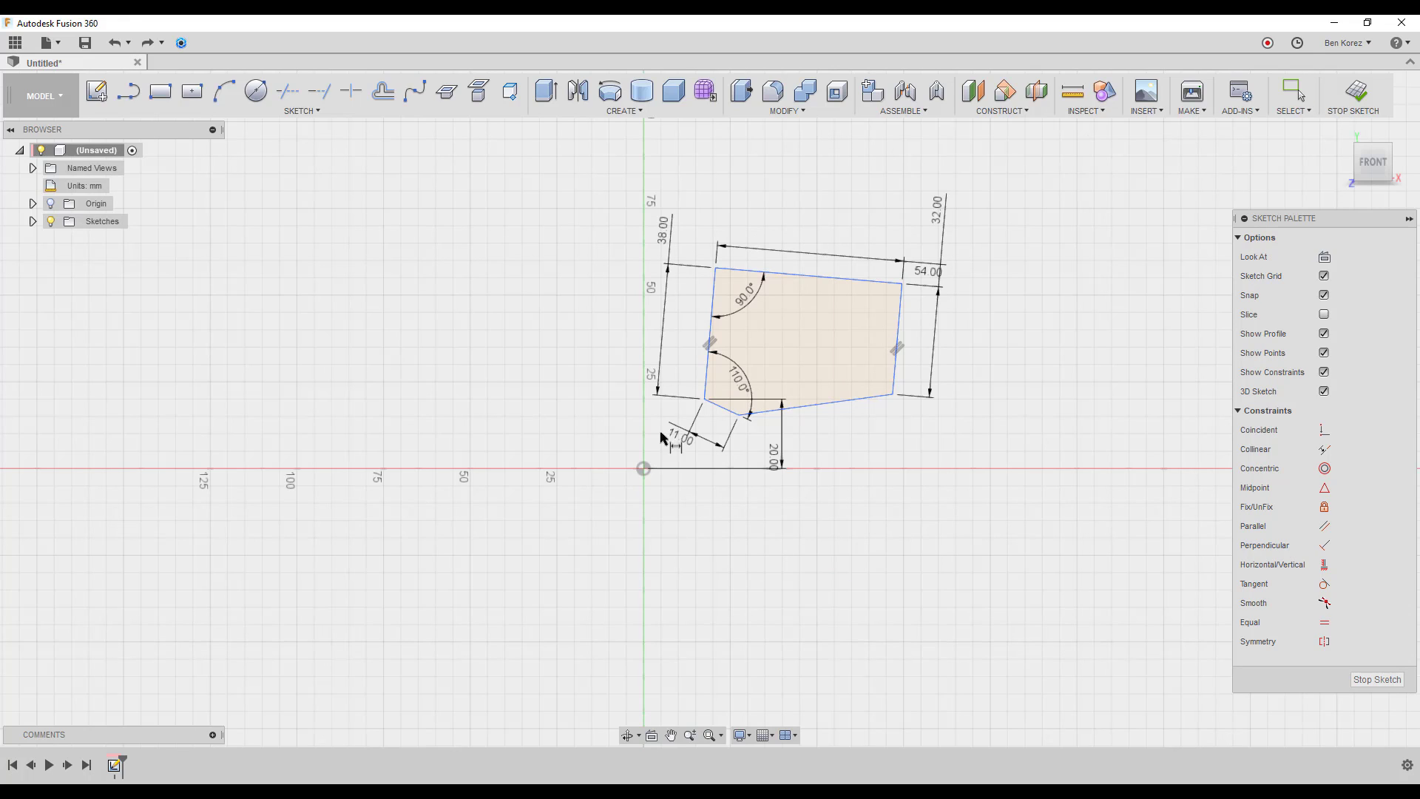
left_click(715, 269)
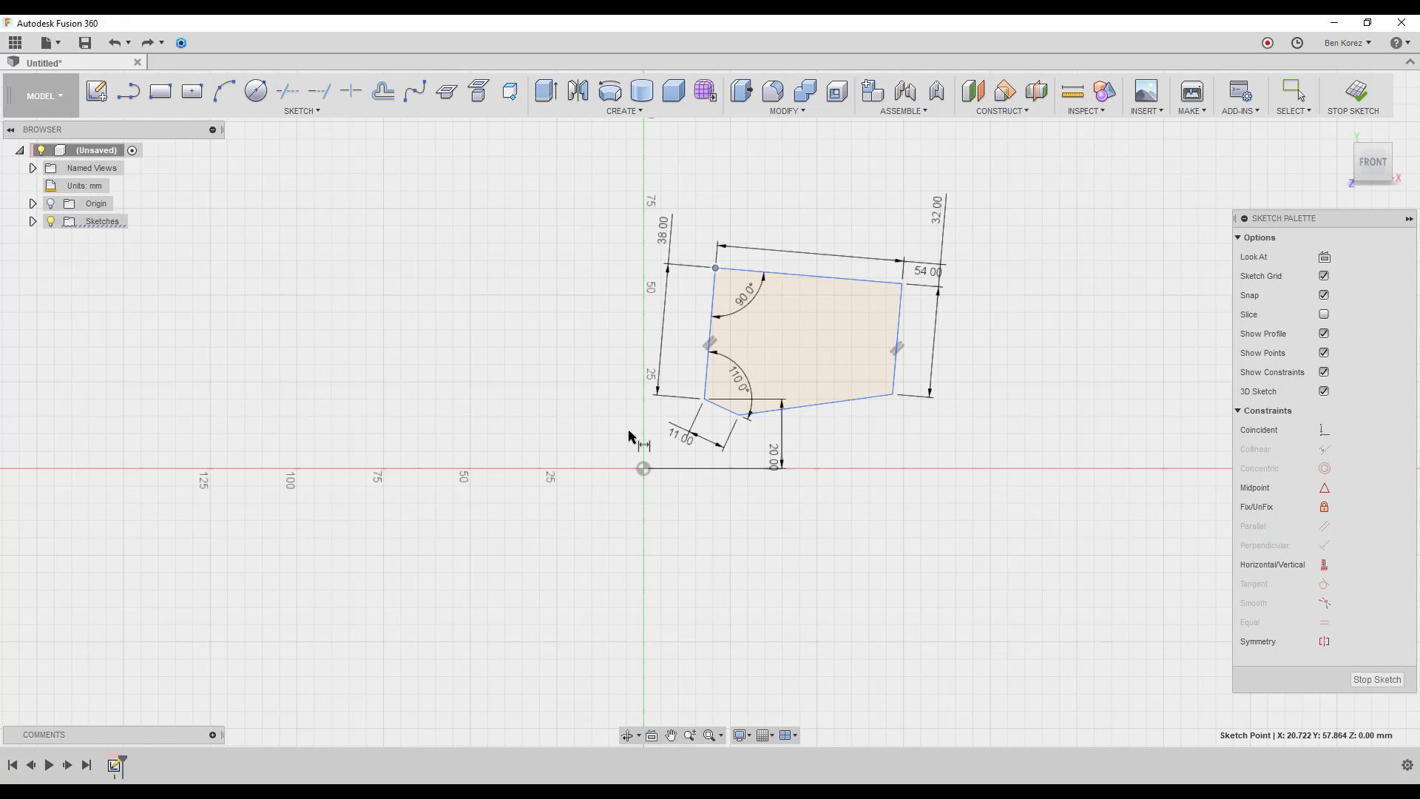
left_click(643, 469)
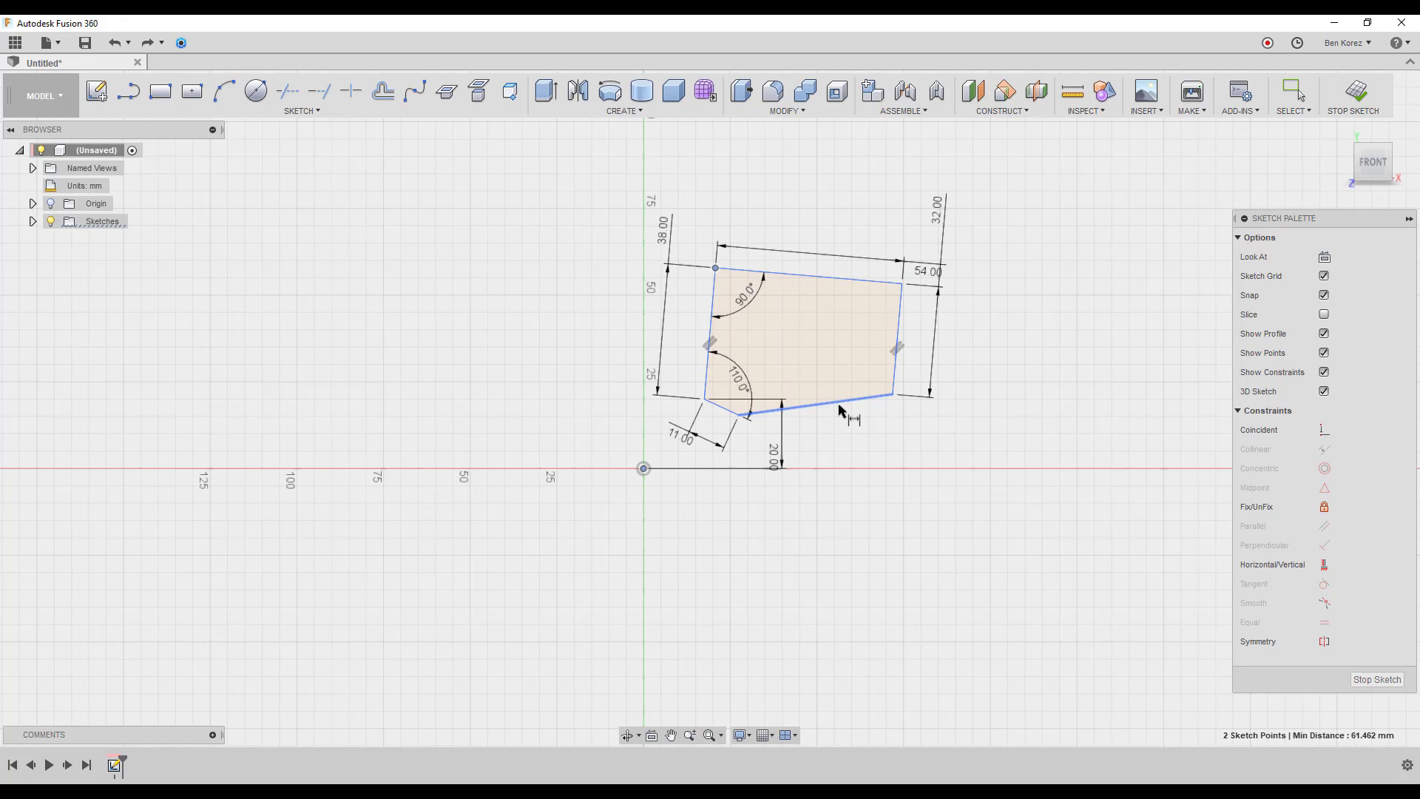
left_click(862, 434)
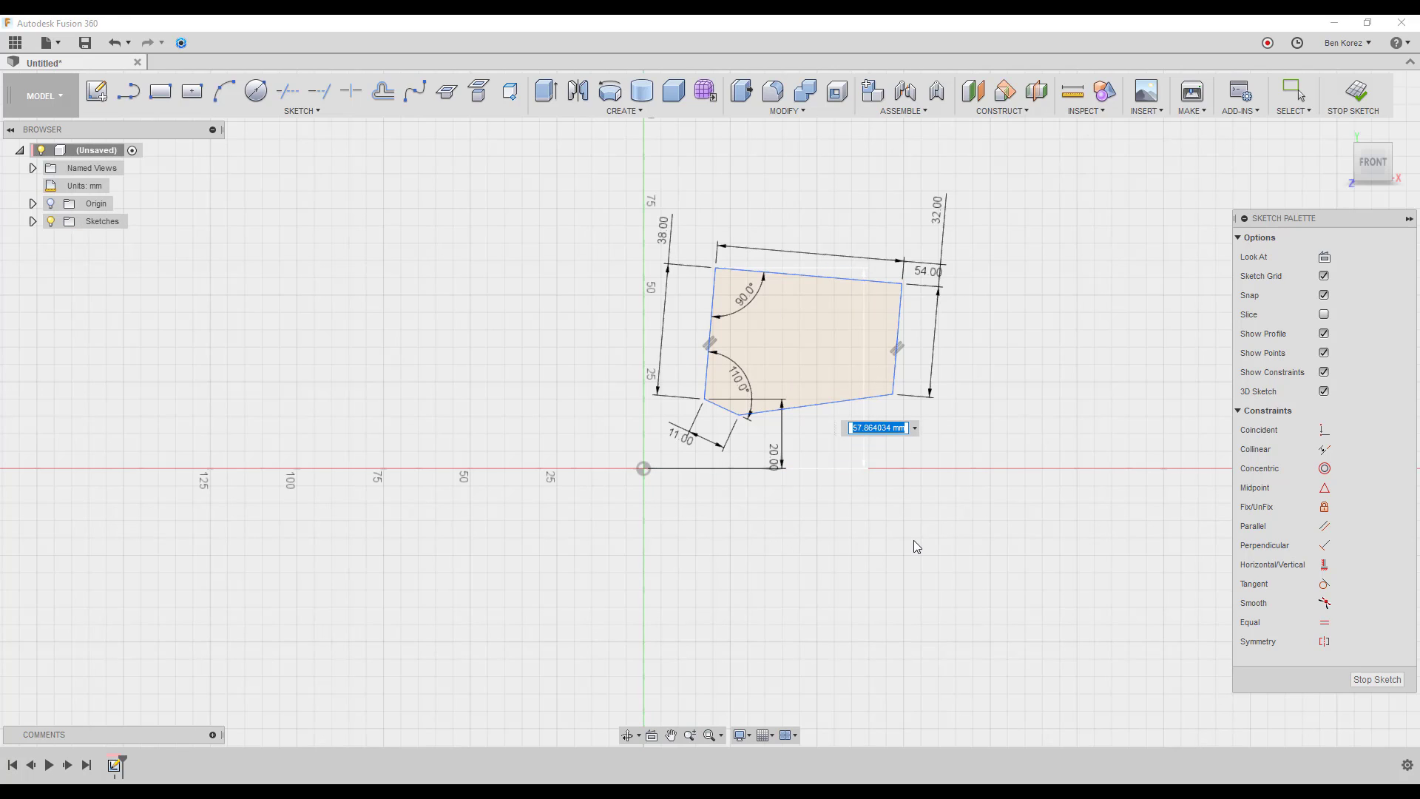
type("57")
key("Return")
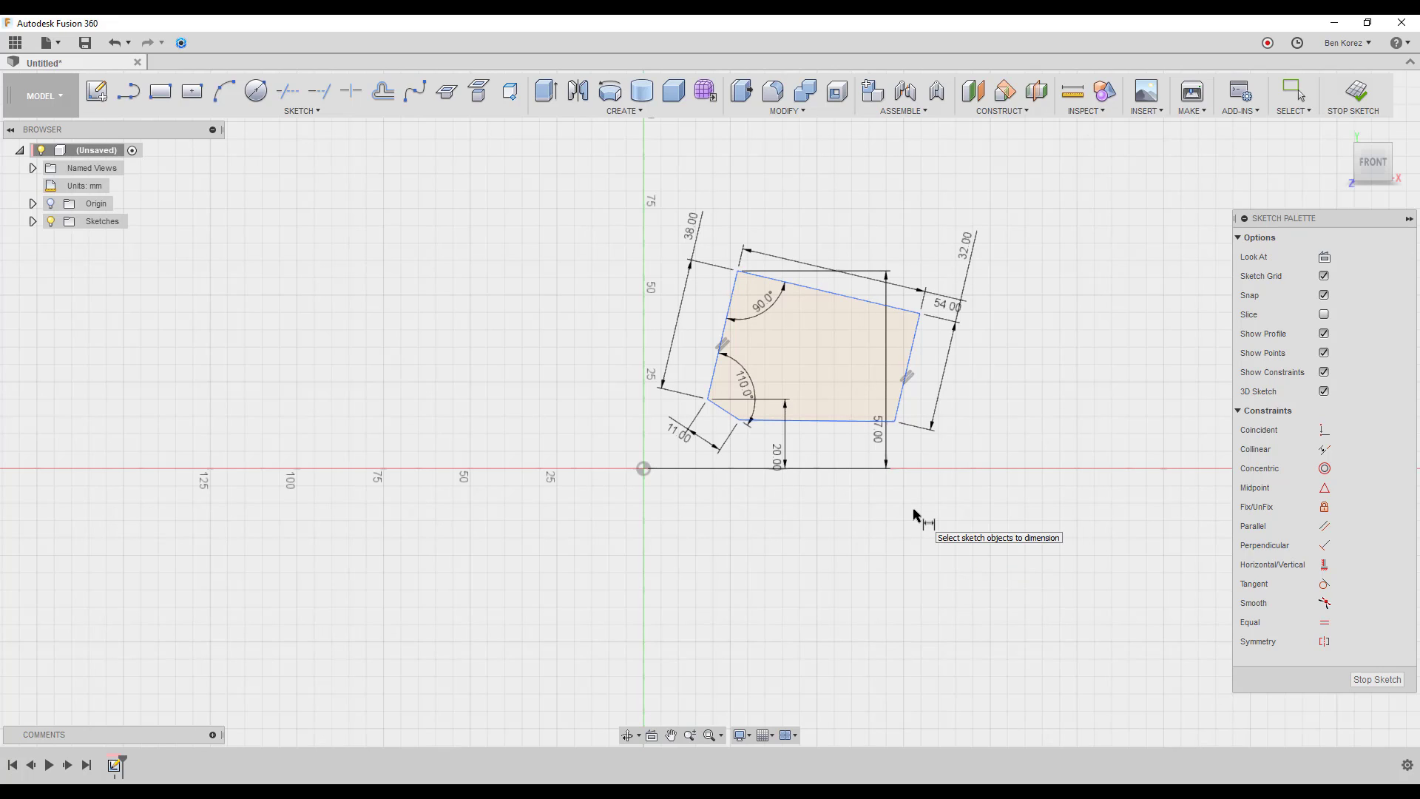
key("Escape")
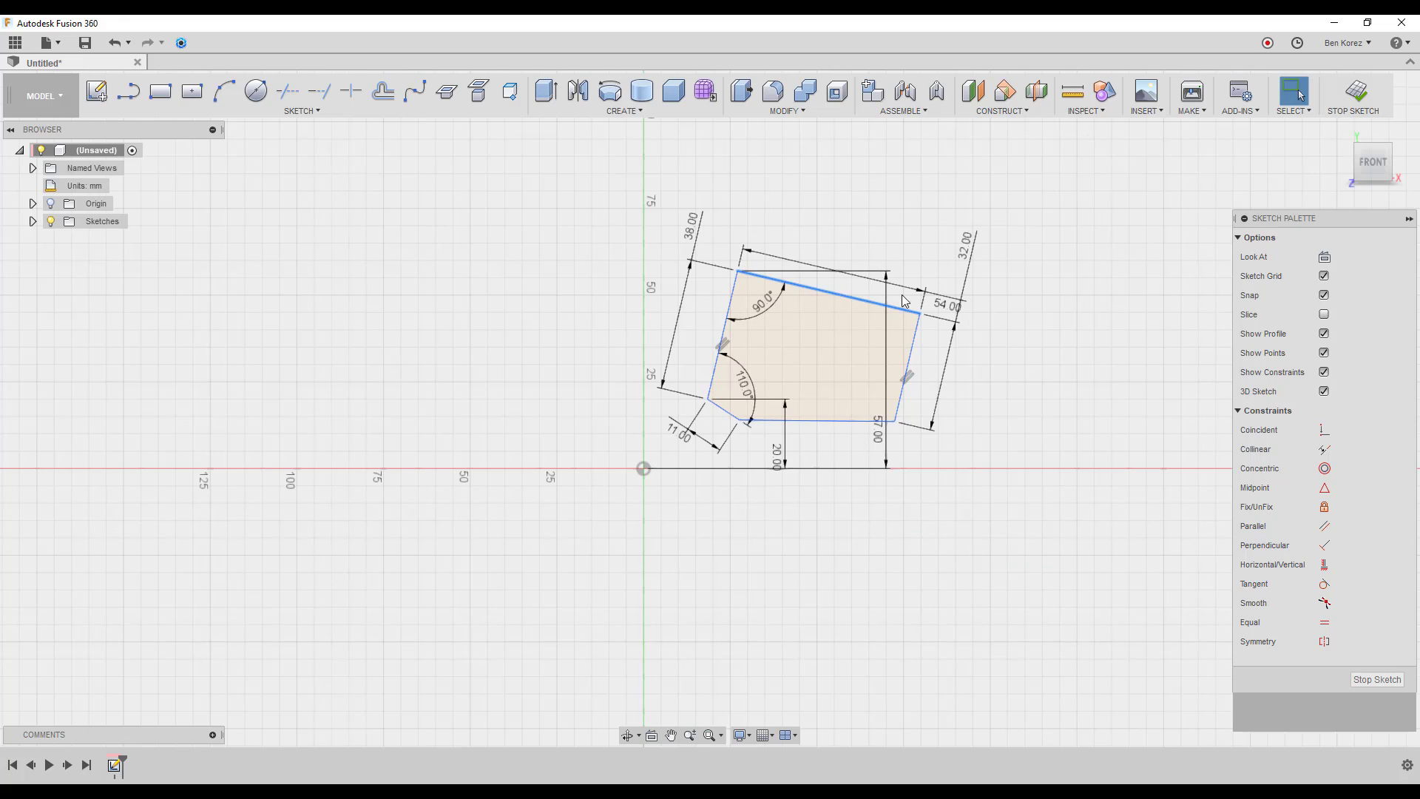
left_click(830, 291)
left_click(729, 307)
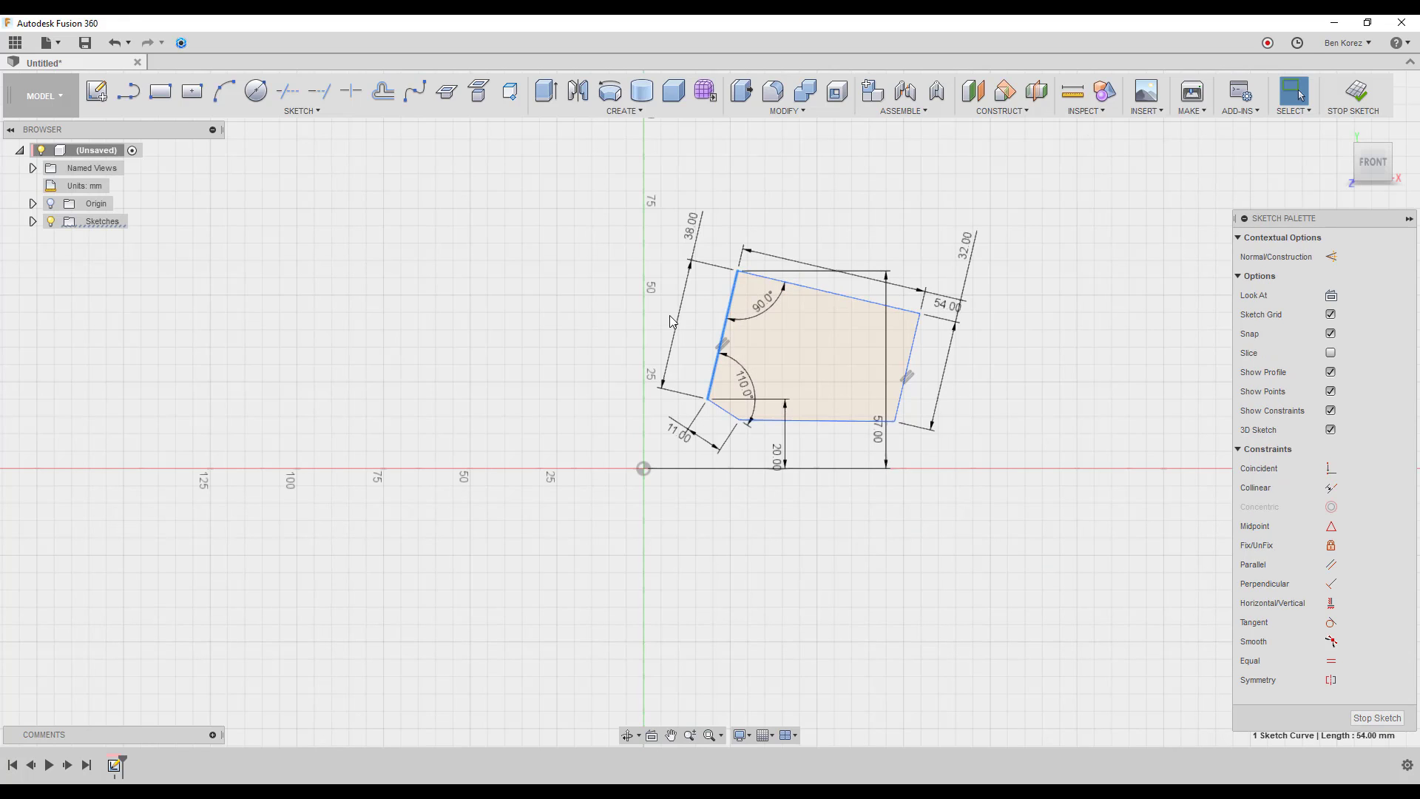
left_click(797, 421)
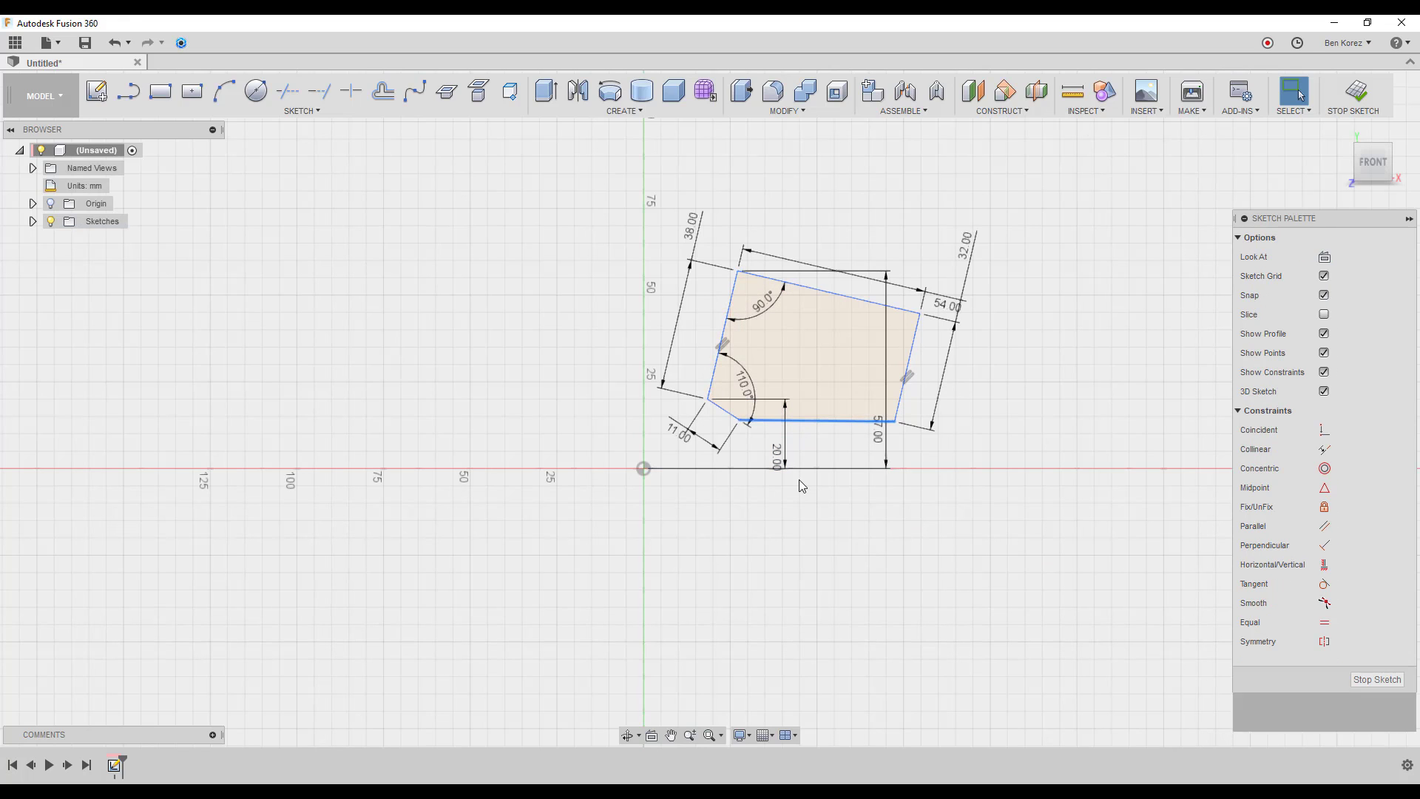
left_click(724, 411)
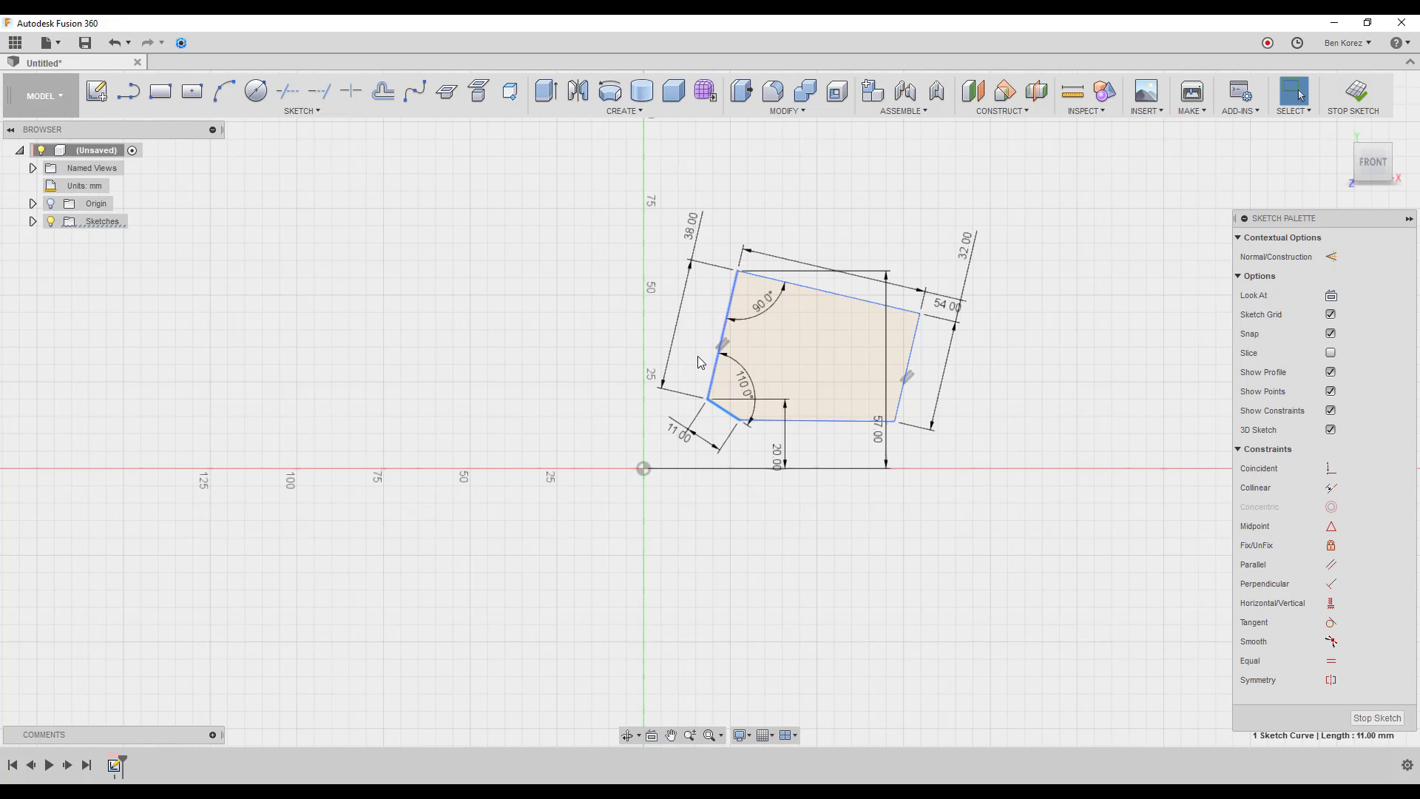
left_click(911, 349)
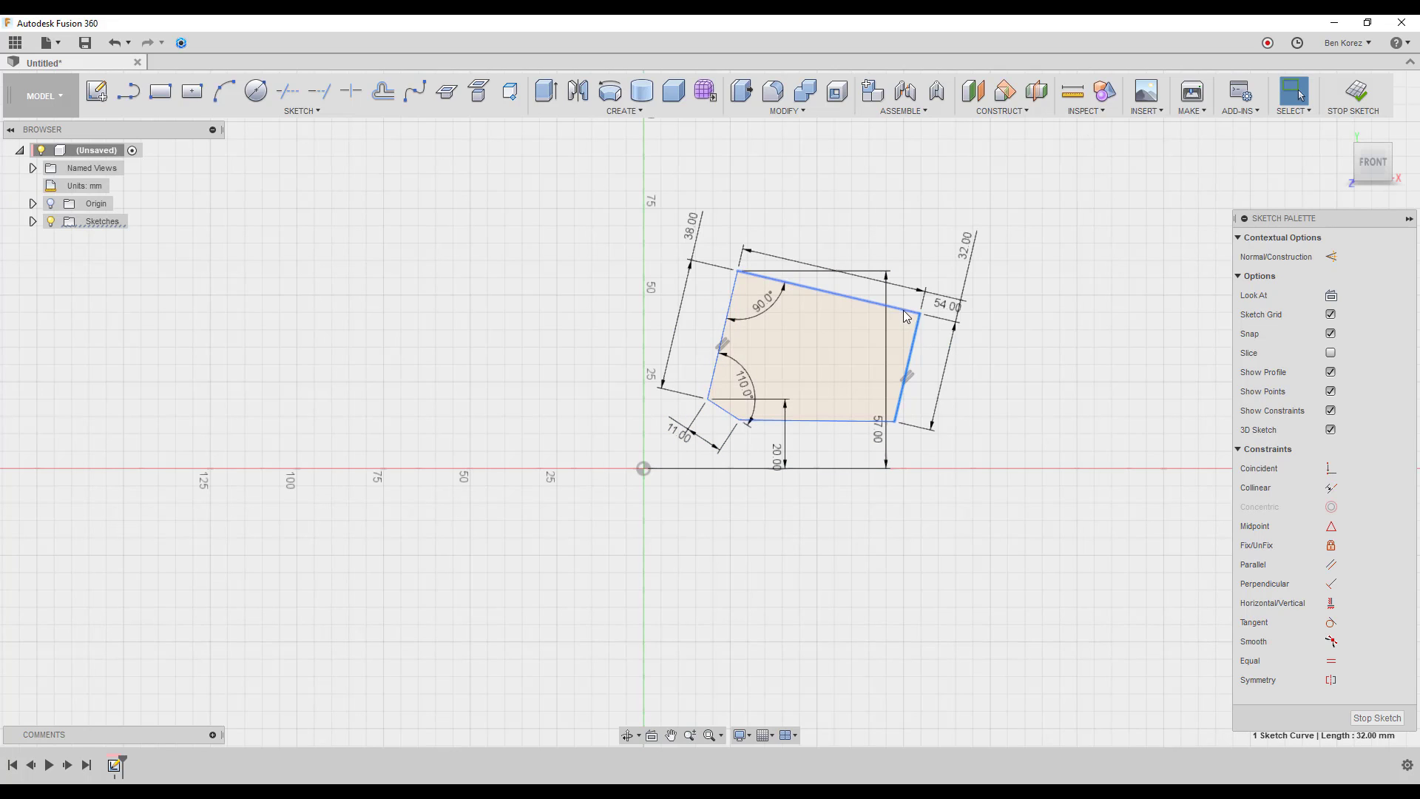
left_click(942, 219)
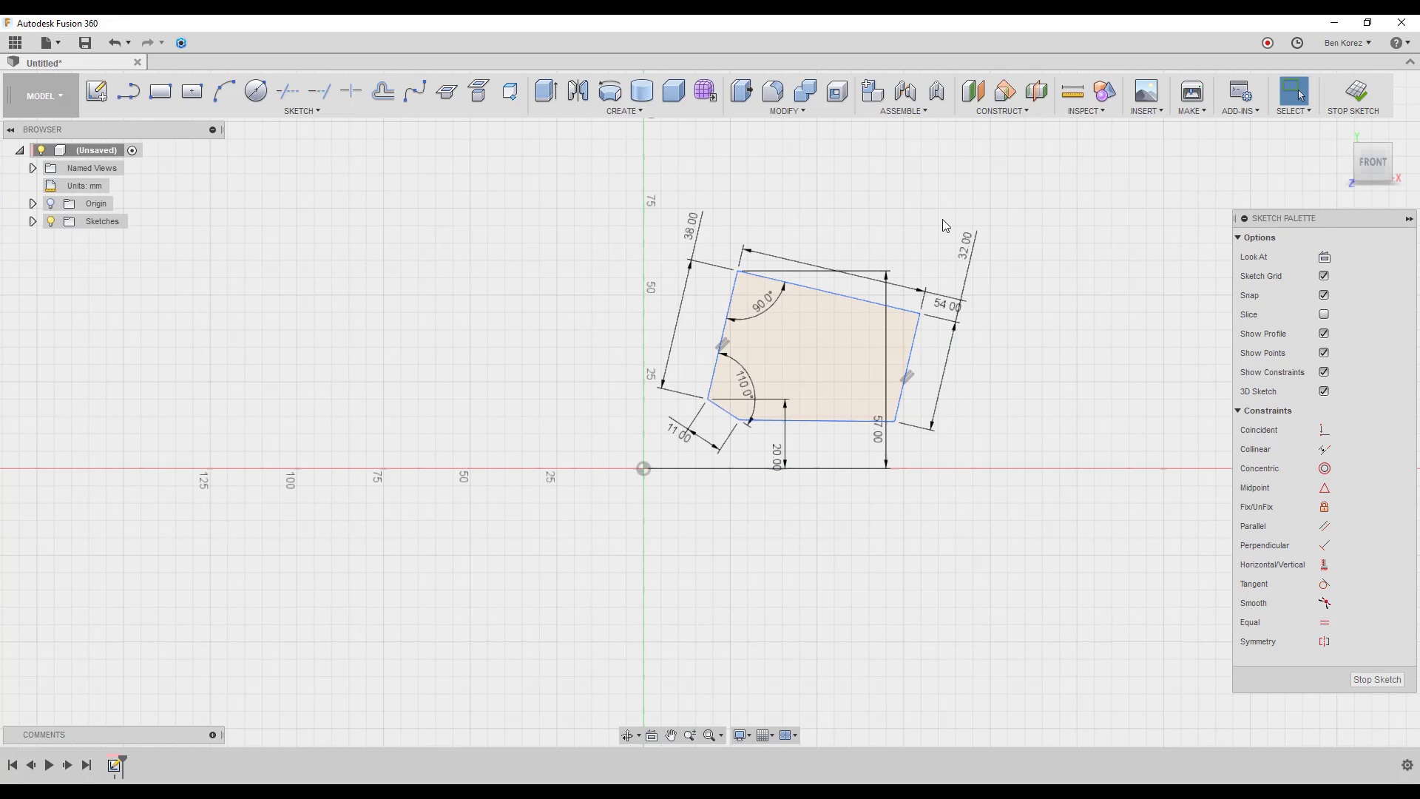
- Try deleting the vertical dimension from the profile's upper-left corner to the origin, then undo the deletion and that dimension's last value change
left_click(886, 446)
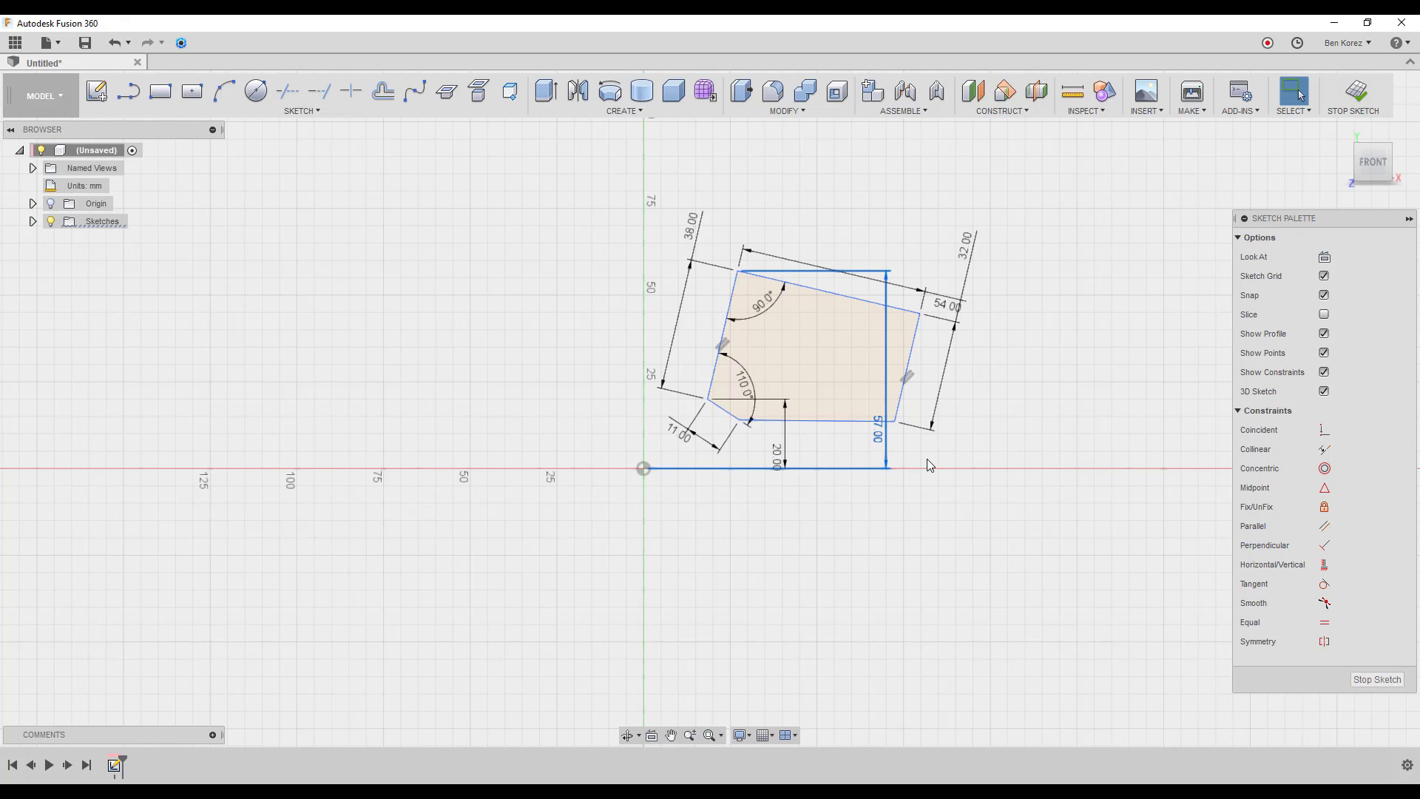
key("Delete")
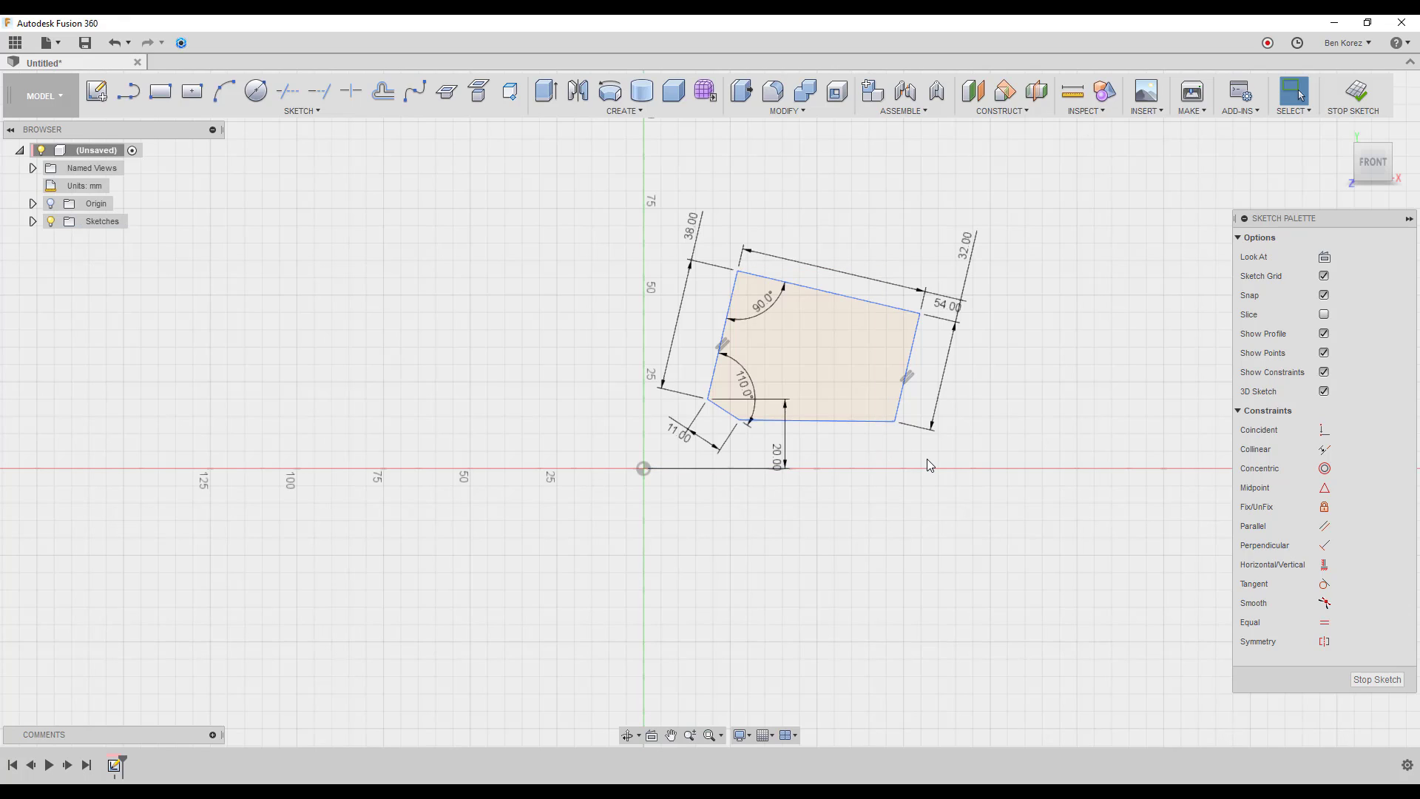
key("ctrl+z")
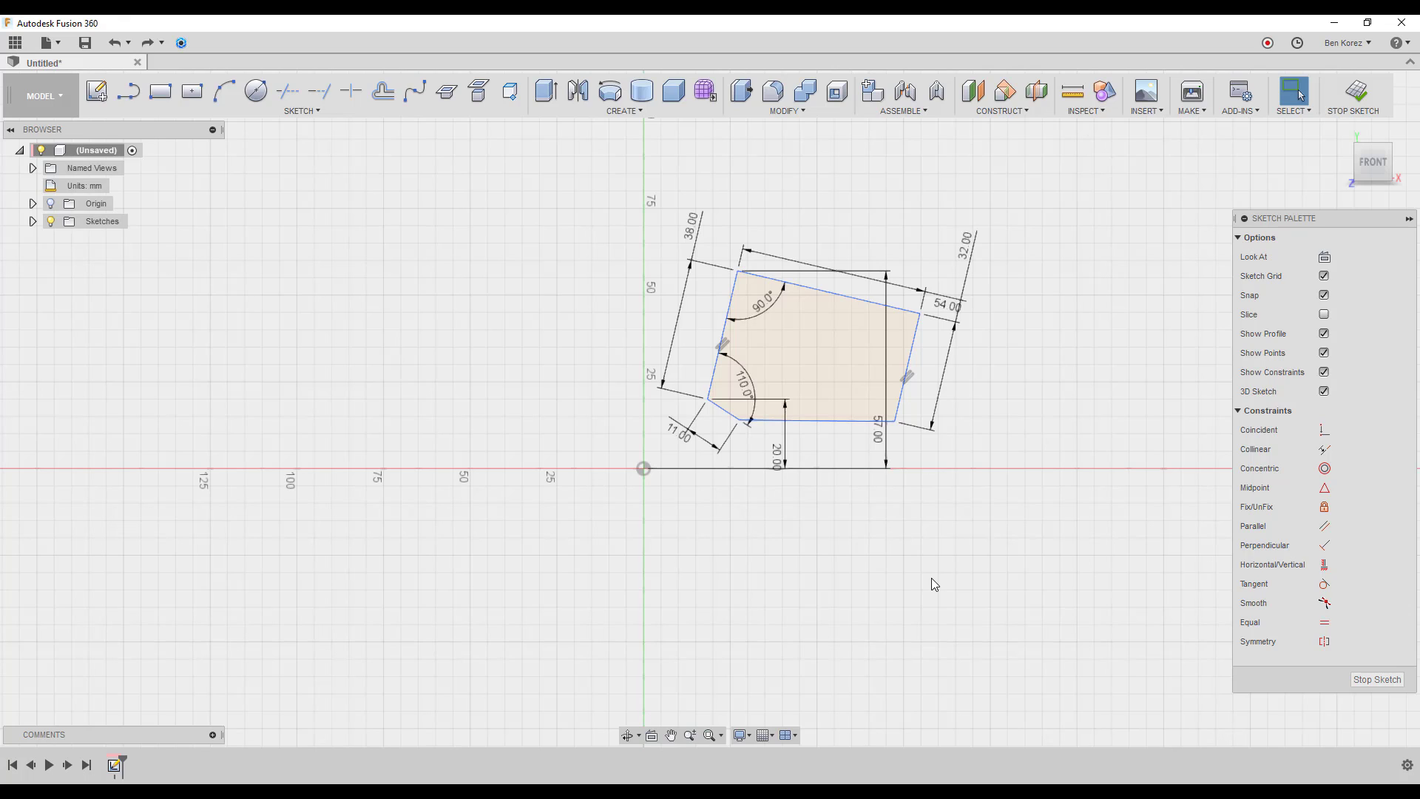
left_click(117, 44)
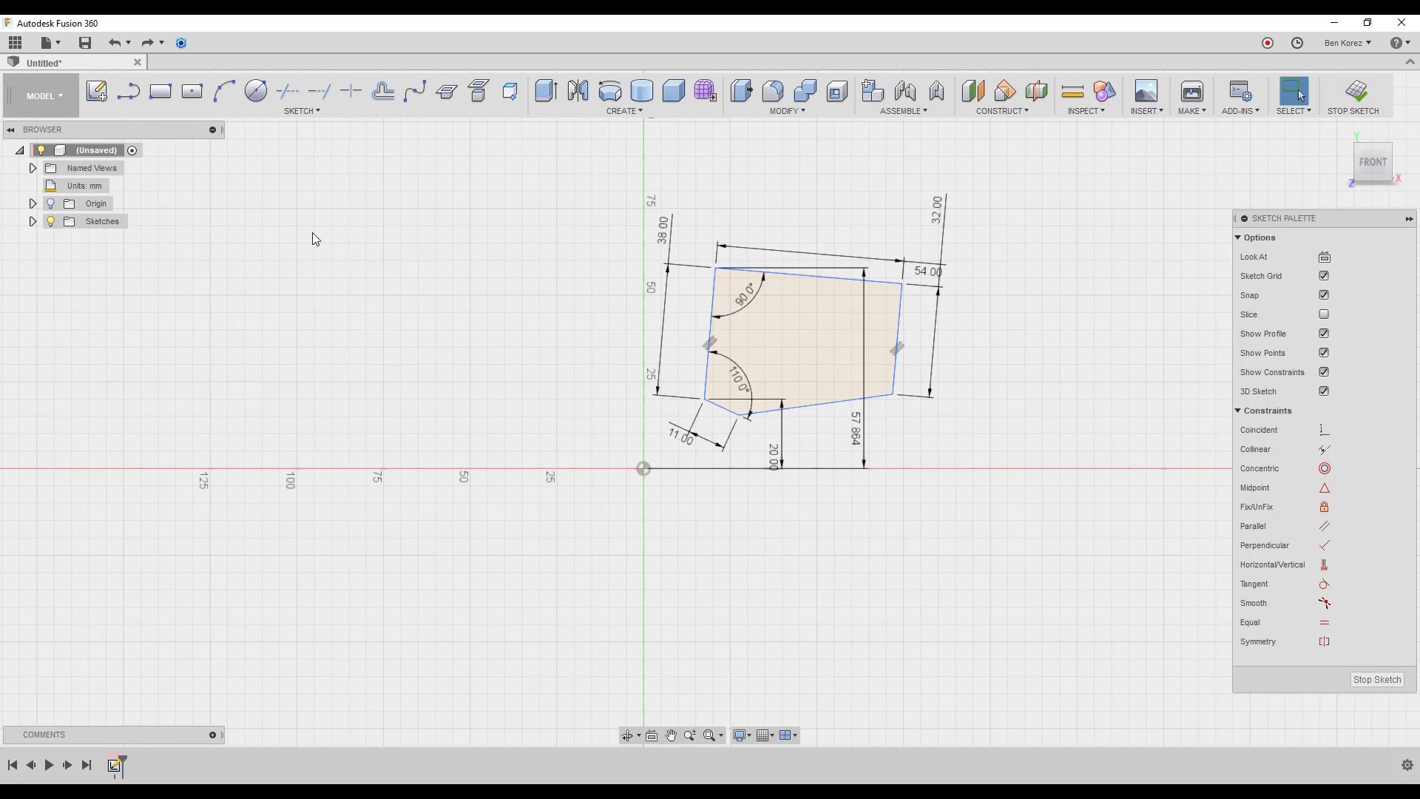
- Add a horizontal dimension between the profile's upper-left corner and the origin, keeping the current distance
key("d")
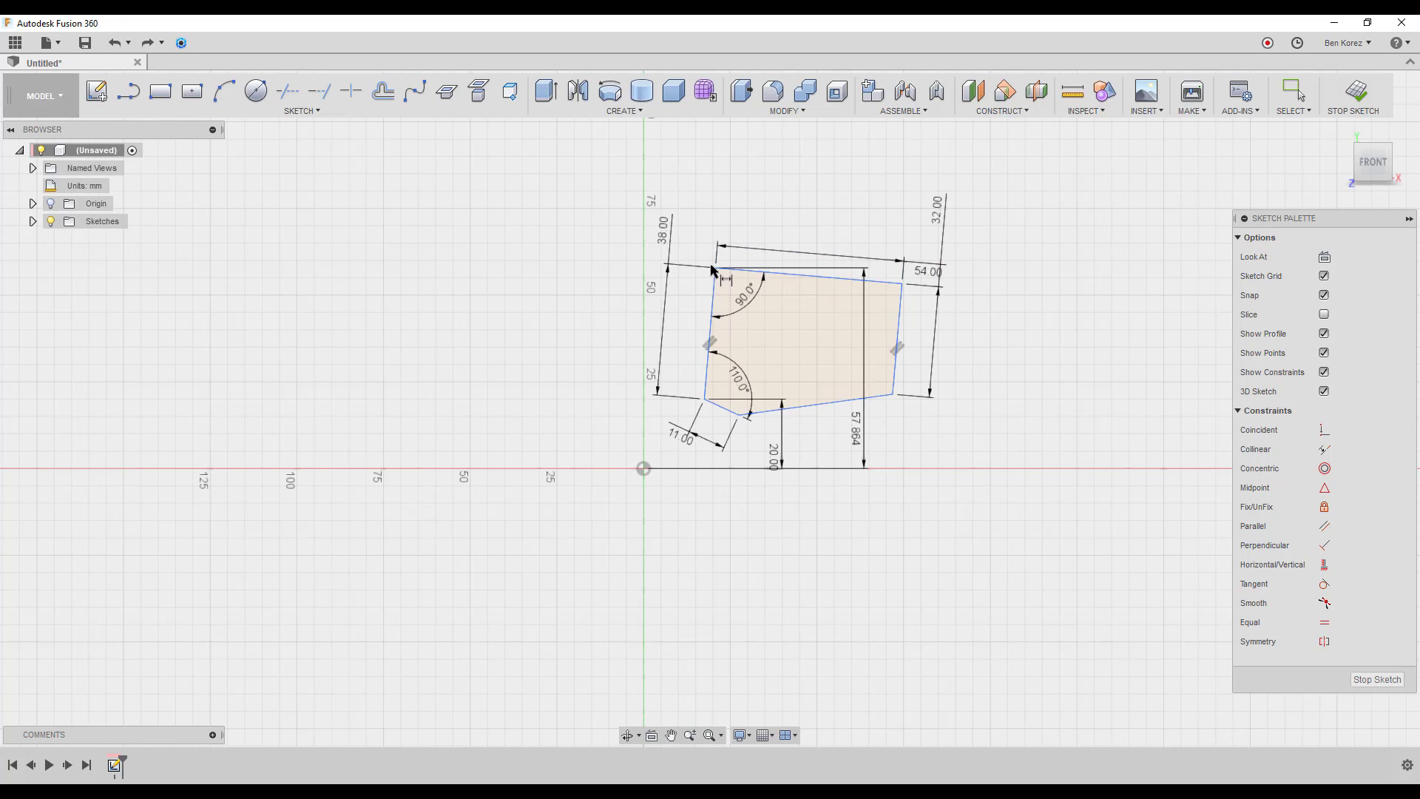
left_click(714, 269)
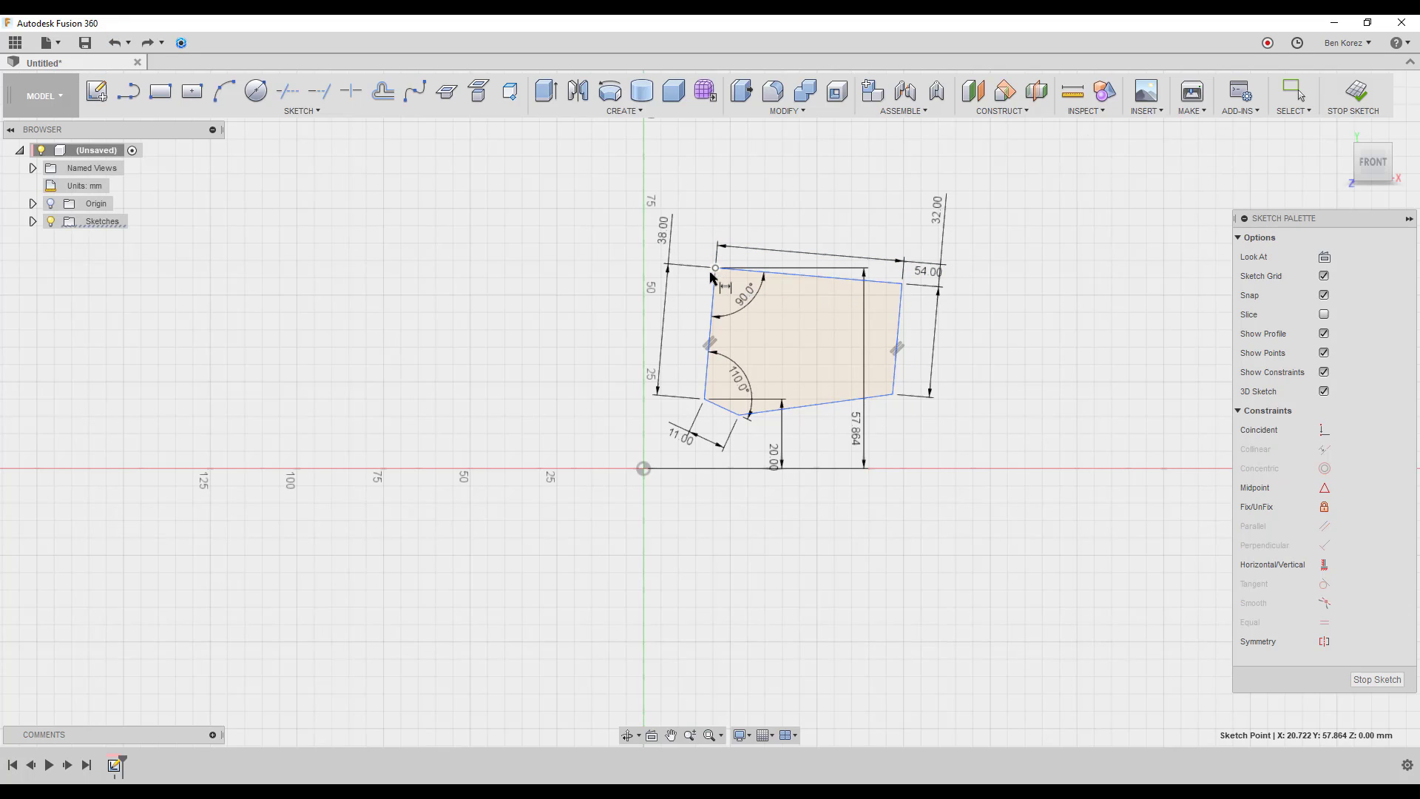
left_click(643, 468)
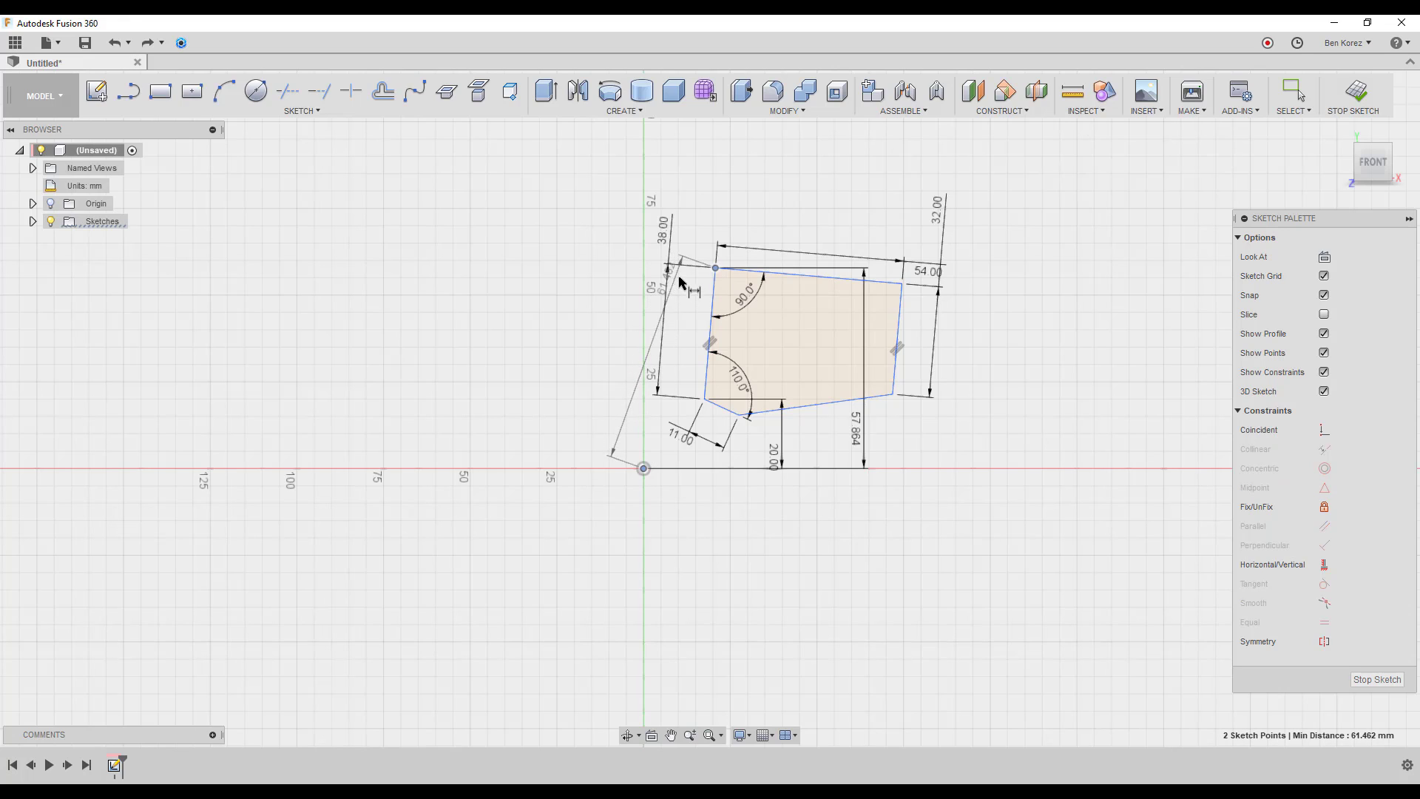
left_click(684, 254)
key("Return")
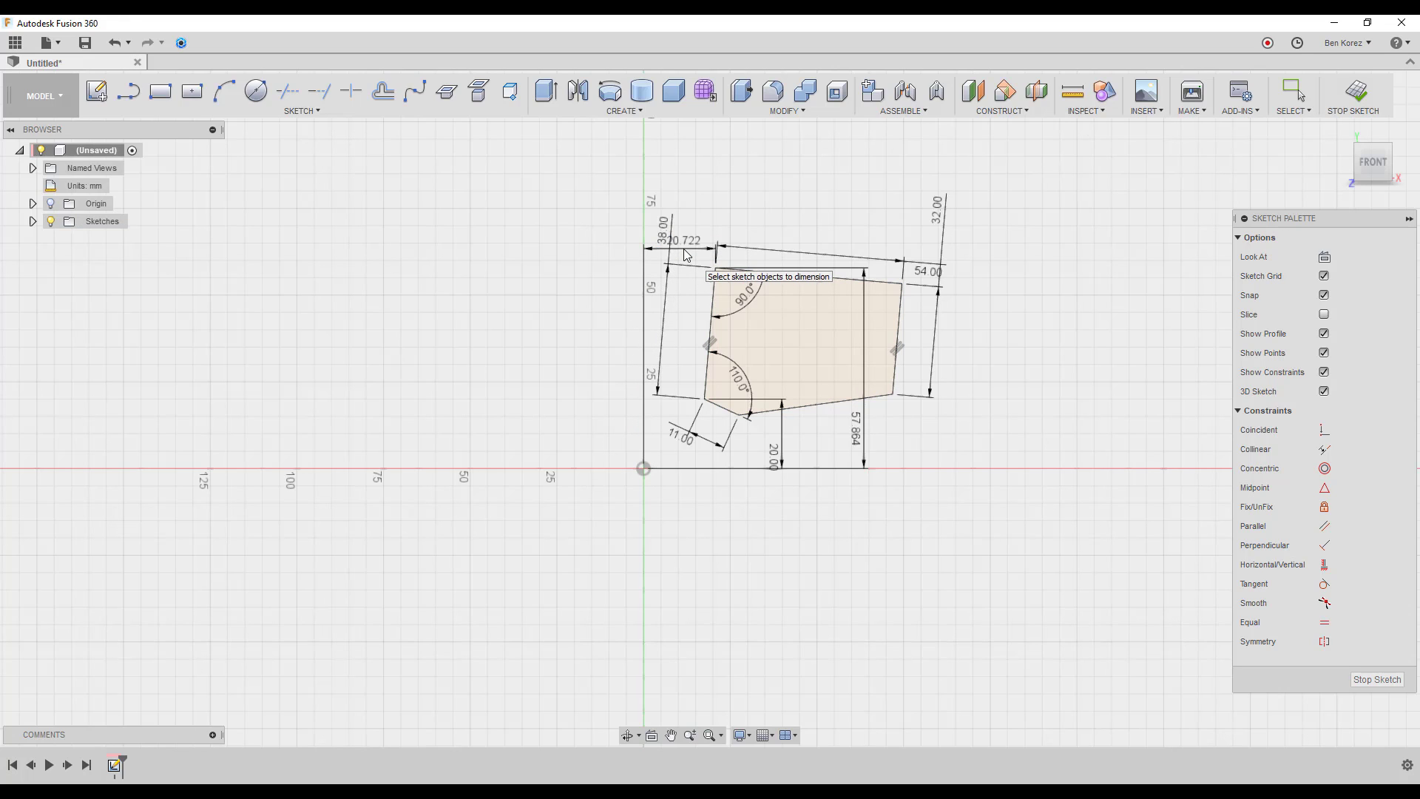
key("Escape")
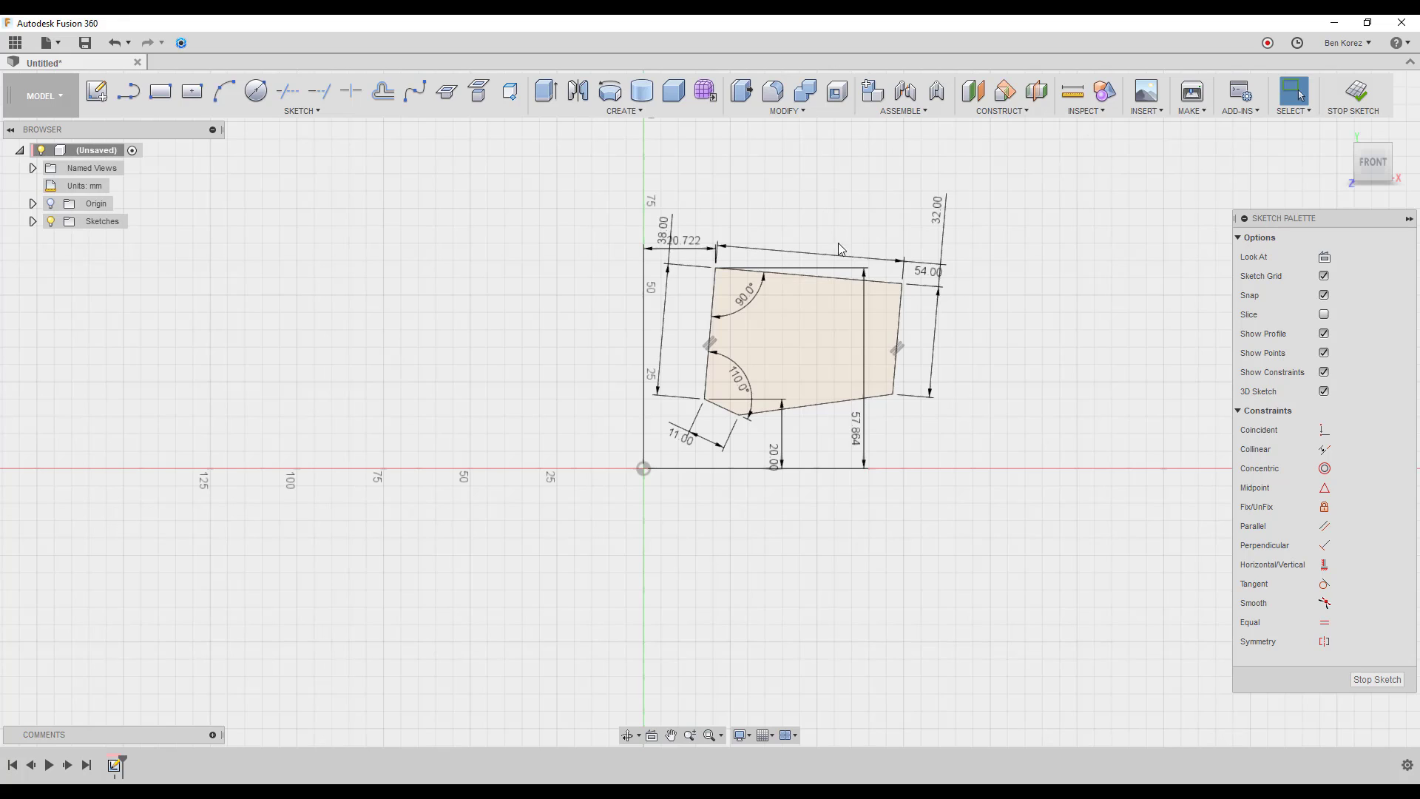
- Reposition the vertical dimension of the upper-left corner so that it sits clear of the profile, beyond the vertical axis
left_click_drag(858, 436, 508, 410)
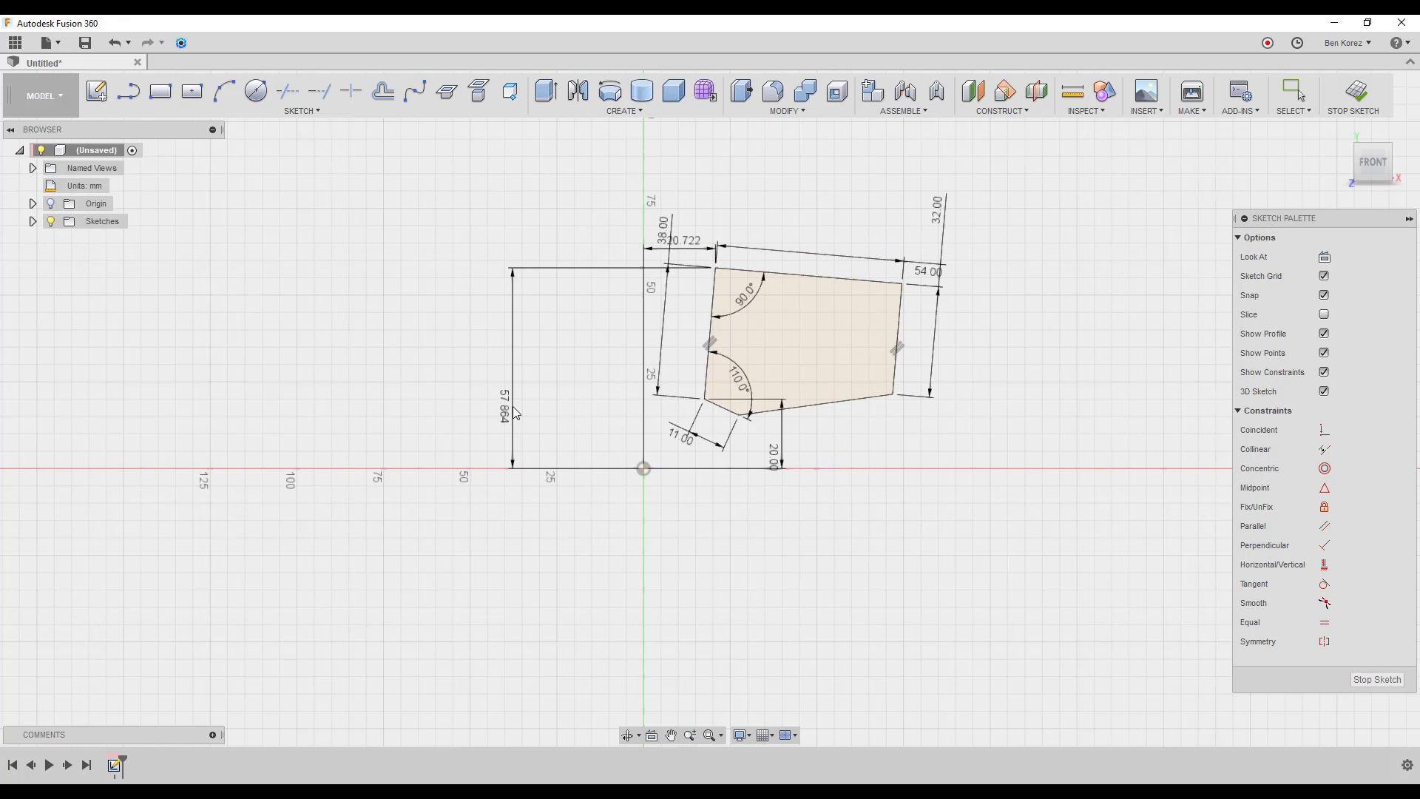
left_click_drag(743, 438, 867, 441)
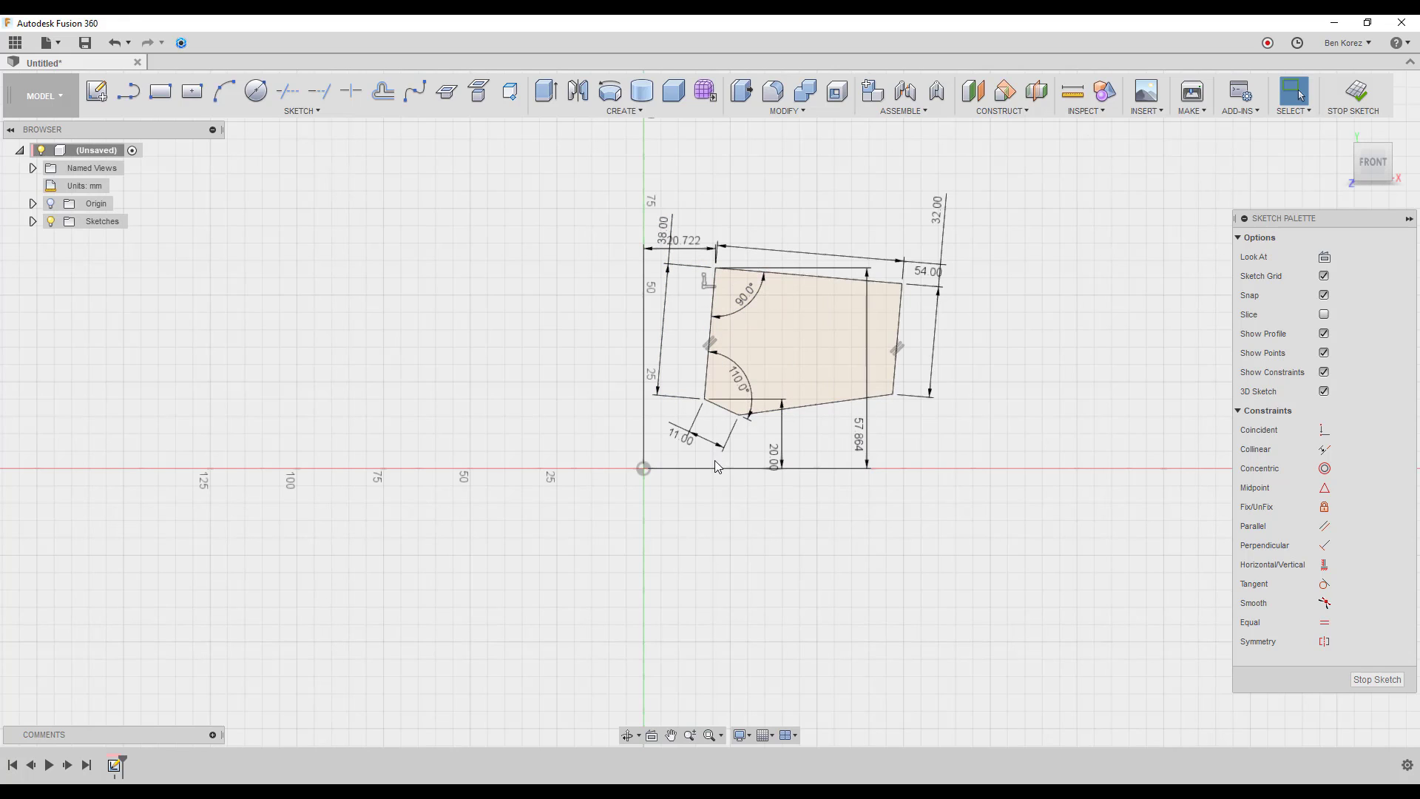
left_click_drag(858, 436, 540, 413)
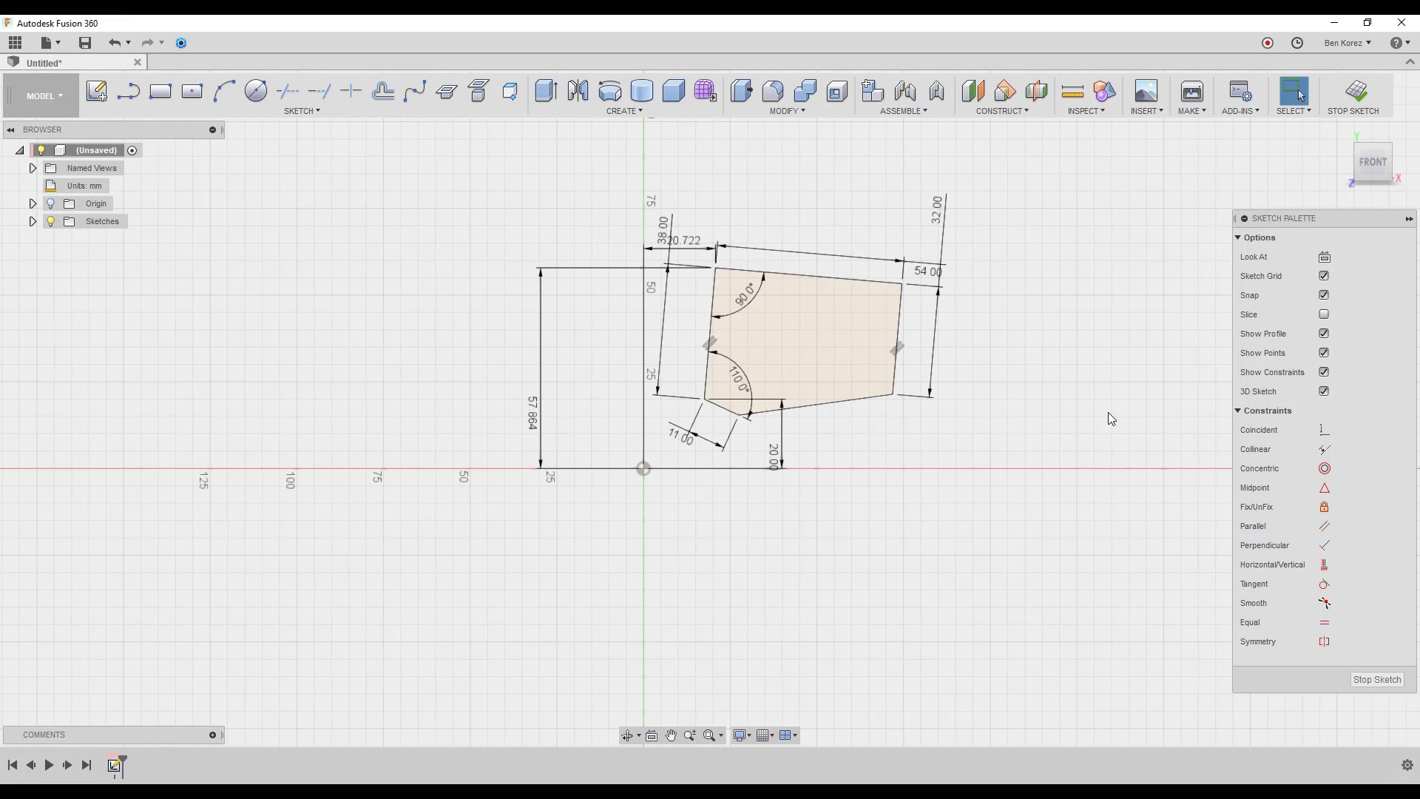
- Select the top edge and the whole profile to examine whether its lines are fully constrained, and clear the selection
scroll(828, 384, "up", 3)
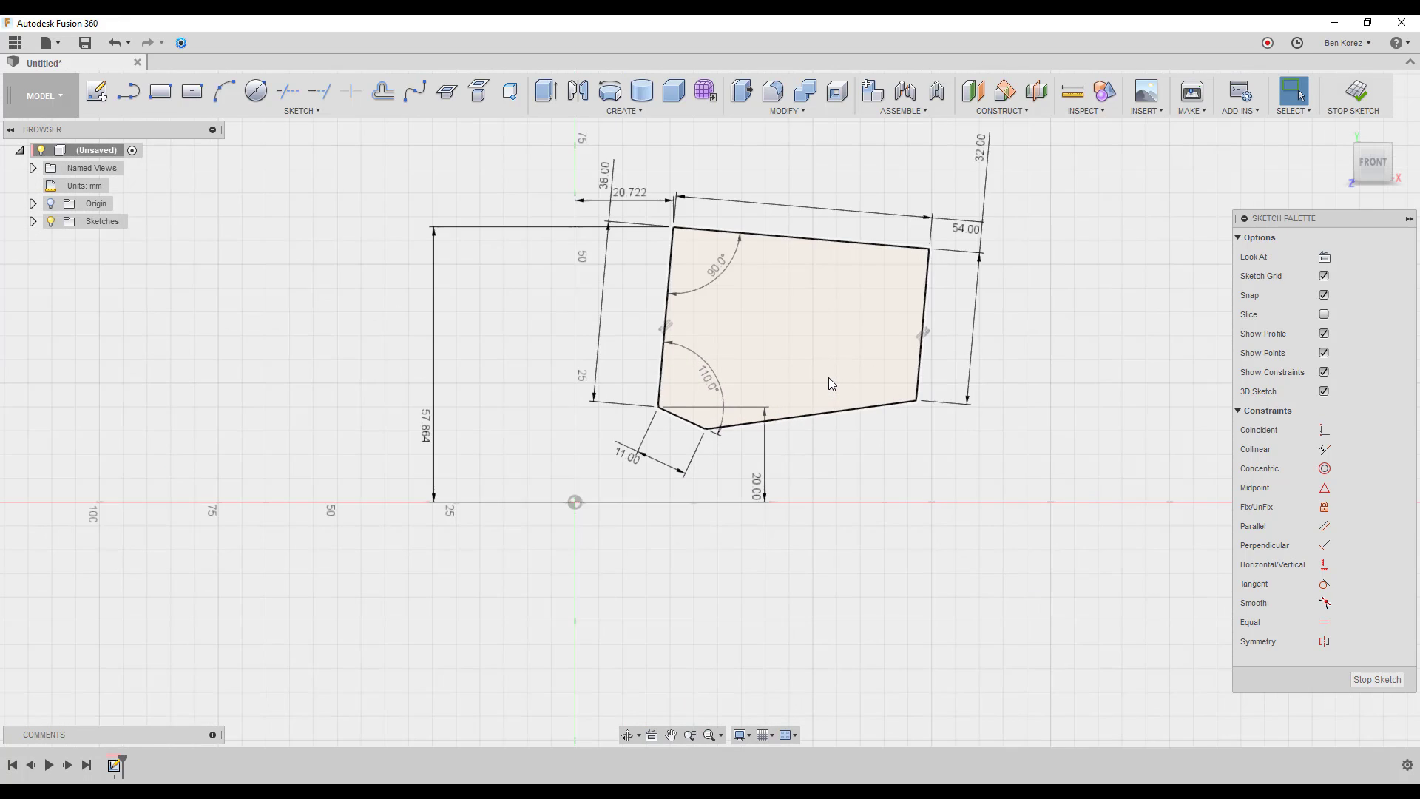
scroll(829, 379, "up", 1)
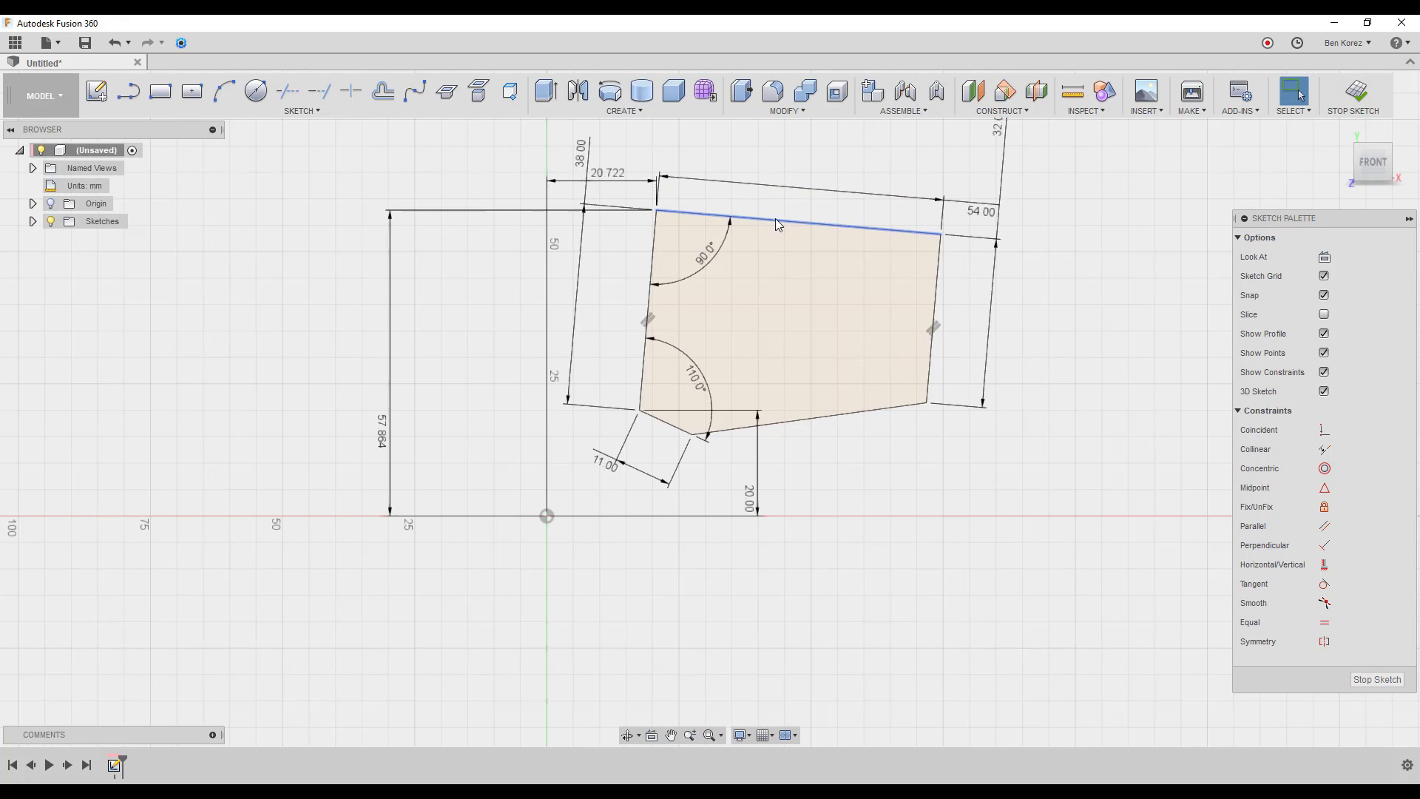
left_click(775, 219)
left_click_drag(984, 511, 544, 152)
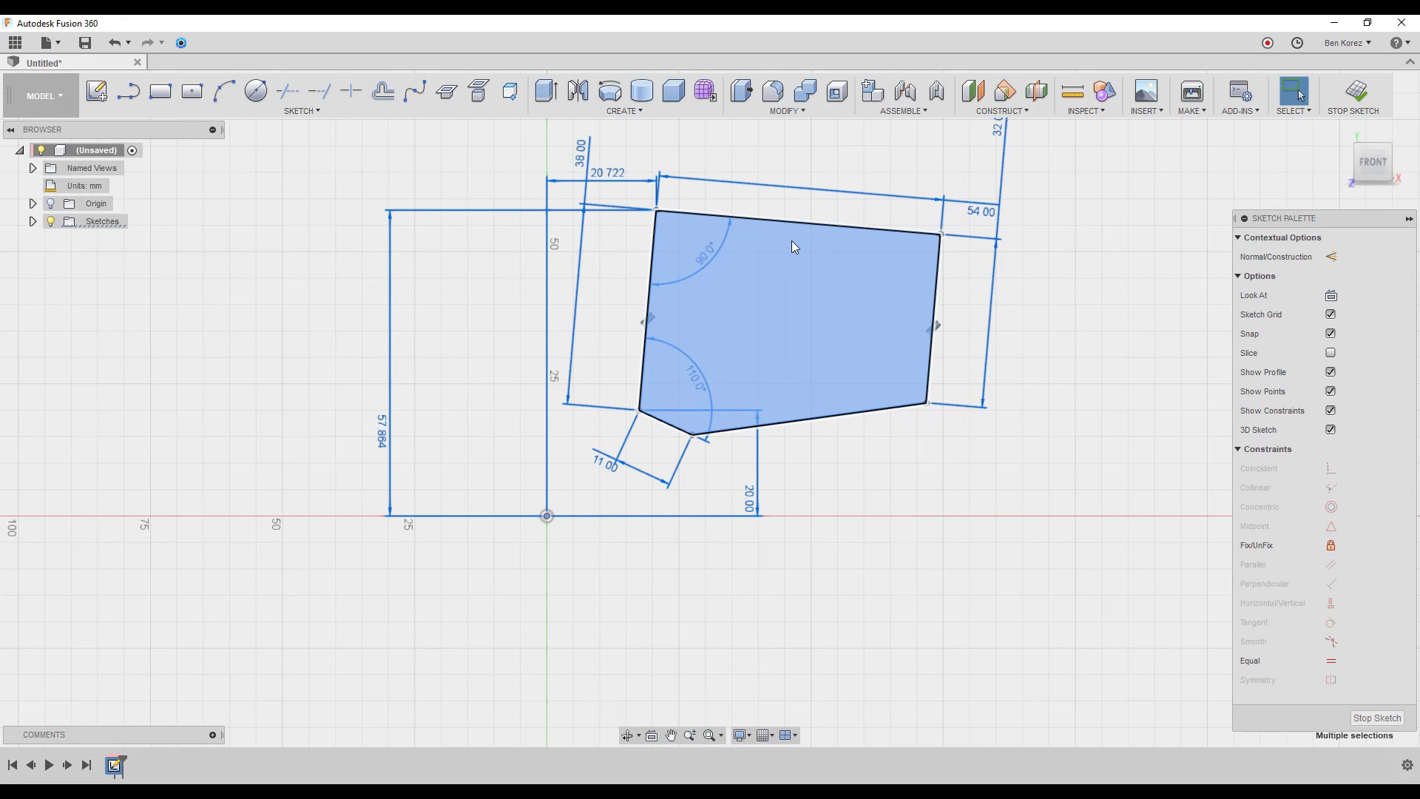
key("Escape")
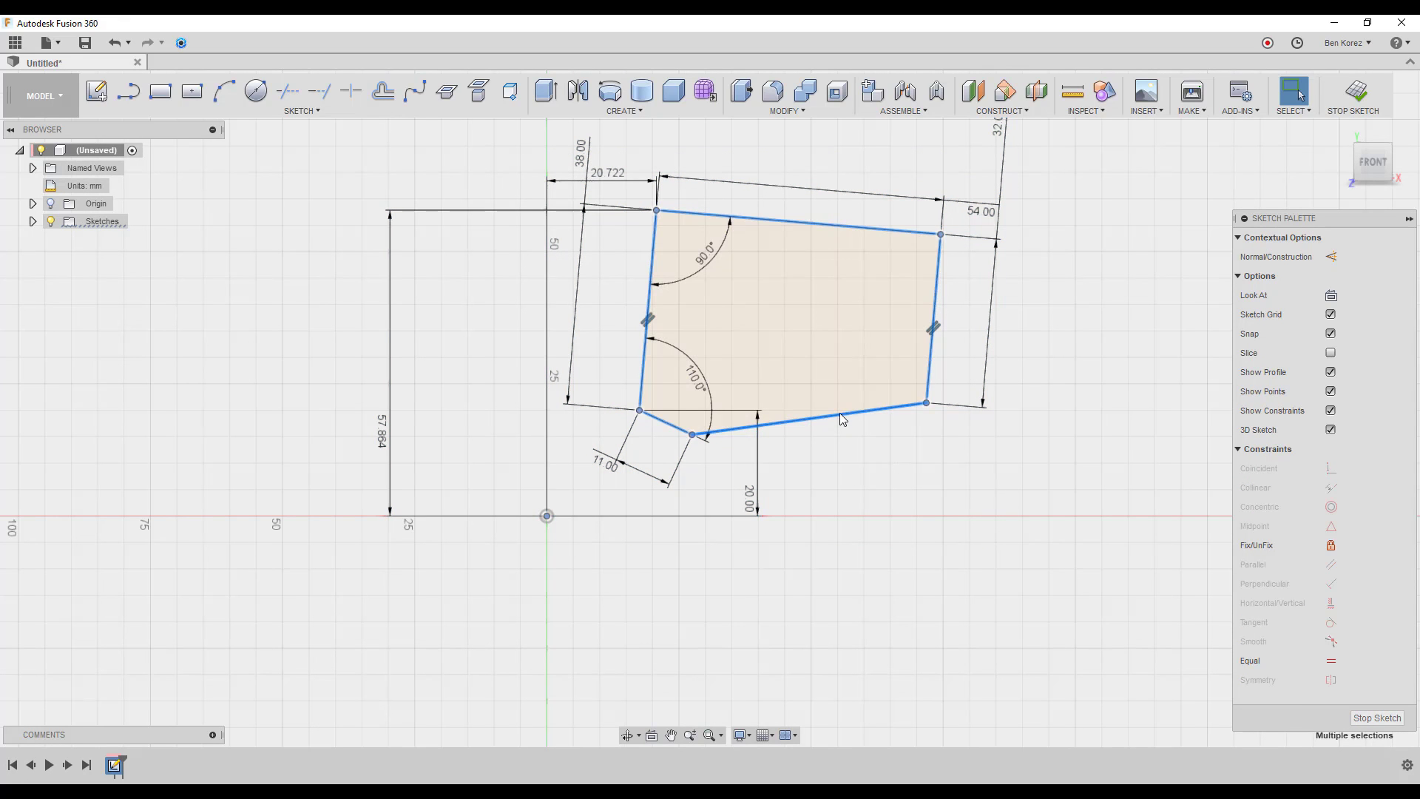
left_click(843, 599)
scroll(814, 584, "down", 1)
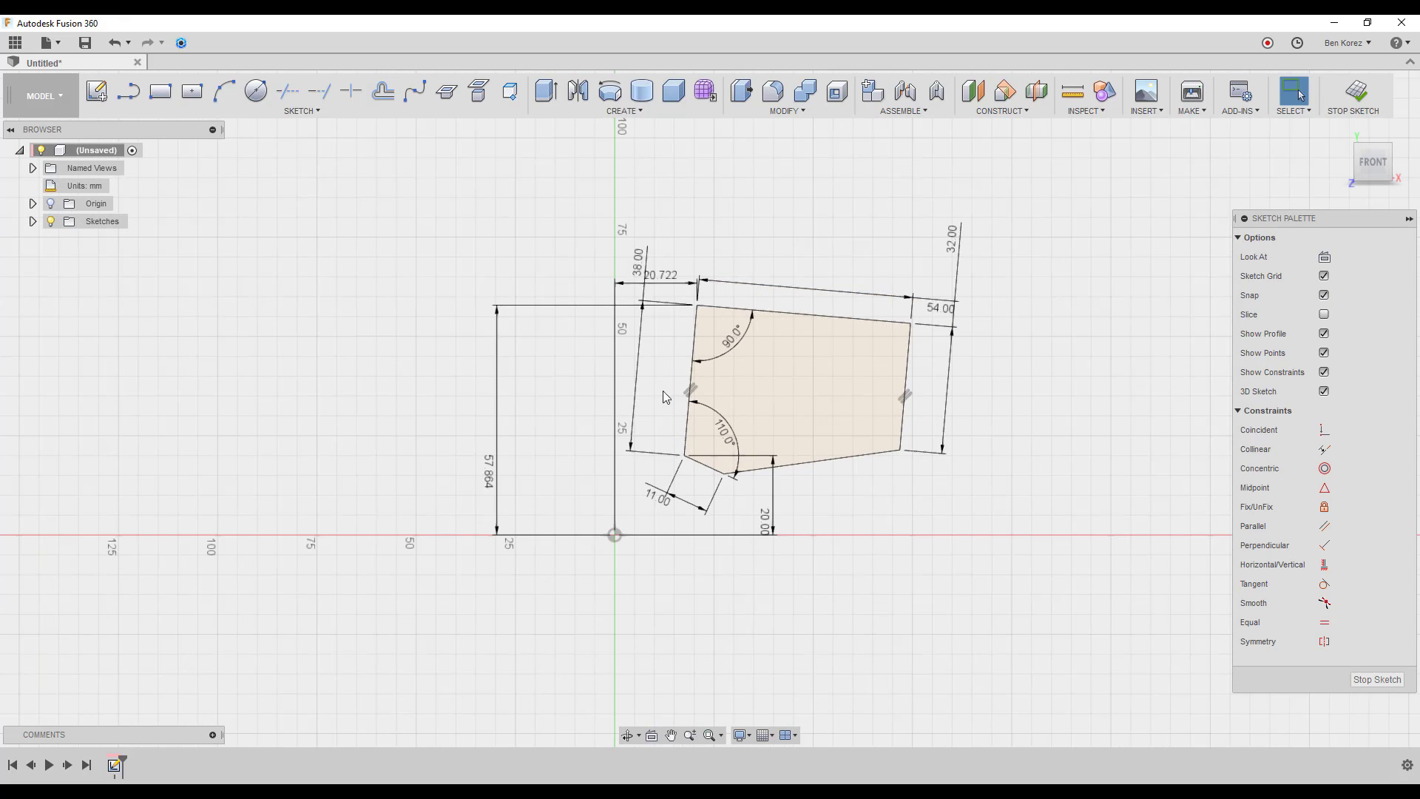
- Delete the two vertical dimensions that locate the upper-left corner and the left edge's lower corner from the origin
double_click(497, 459)
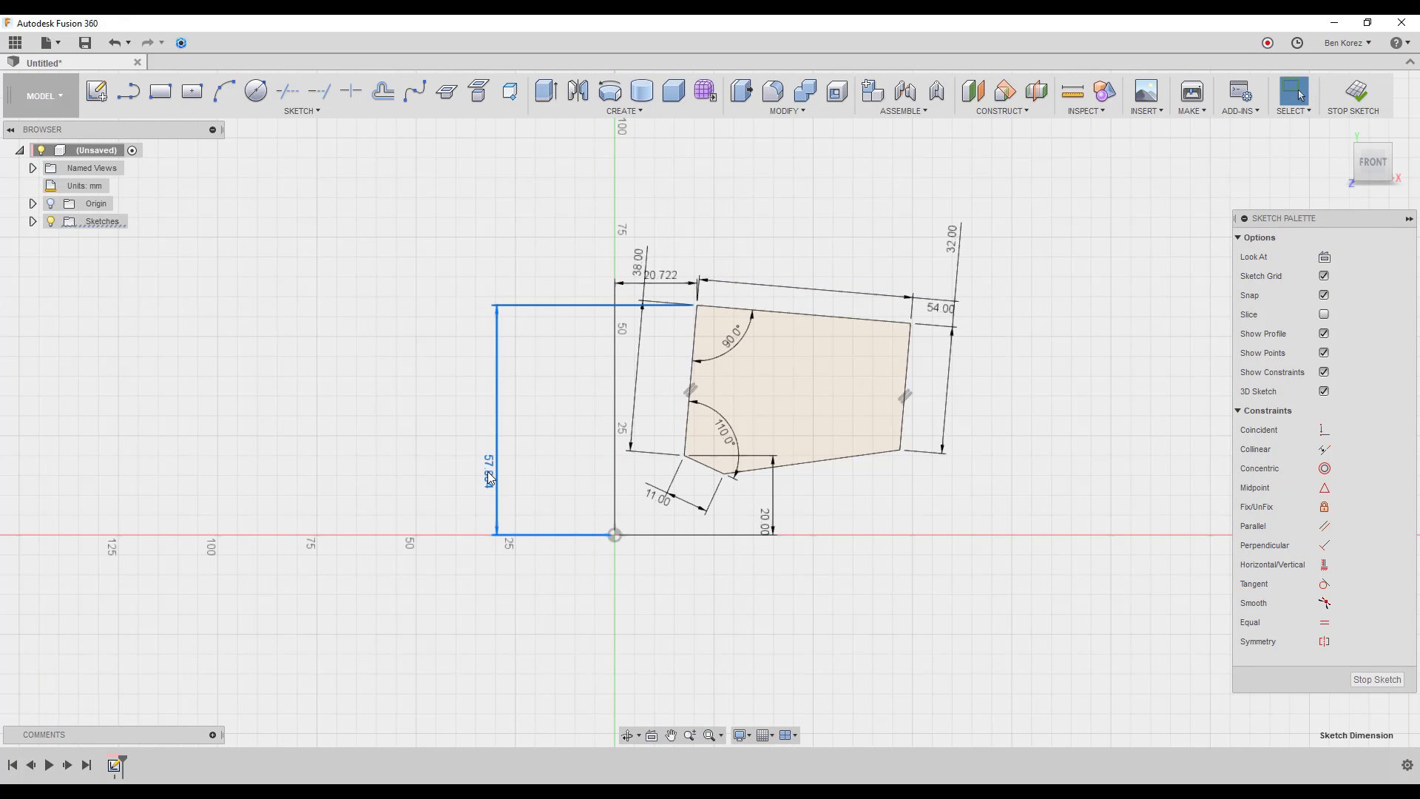
key("Delete")
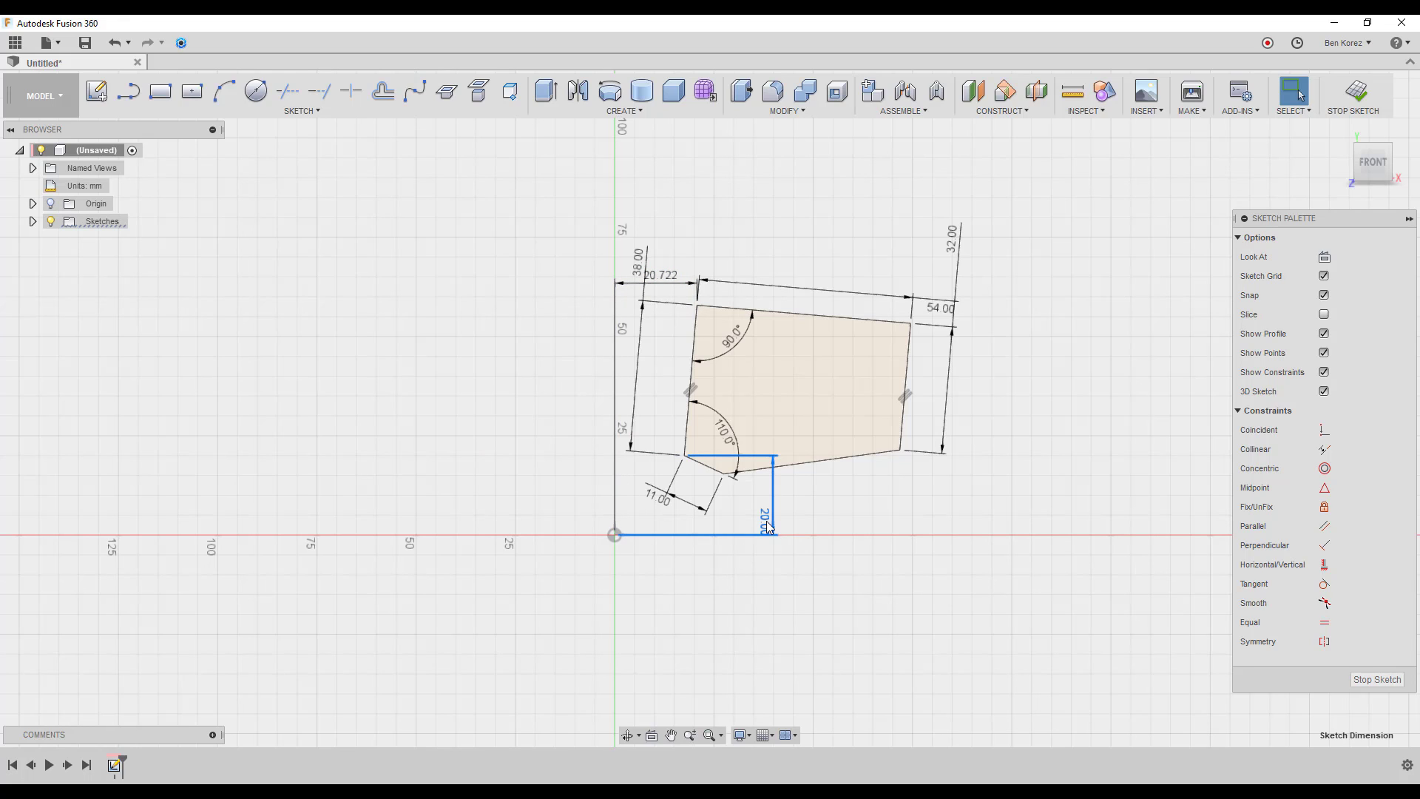
key("Delete")
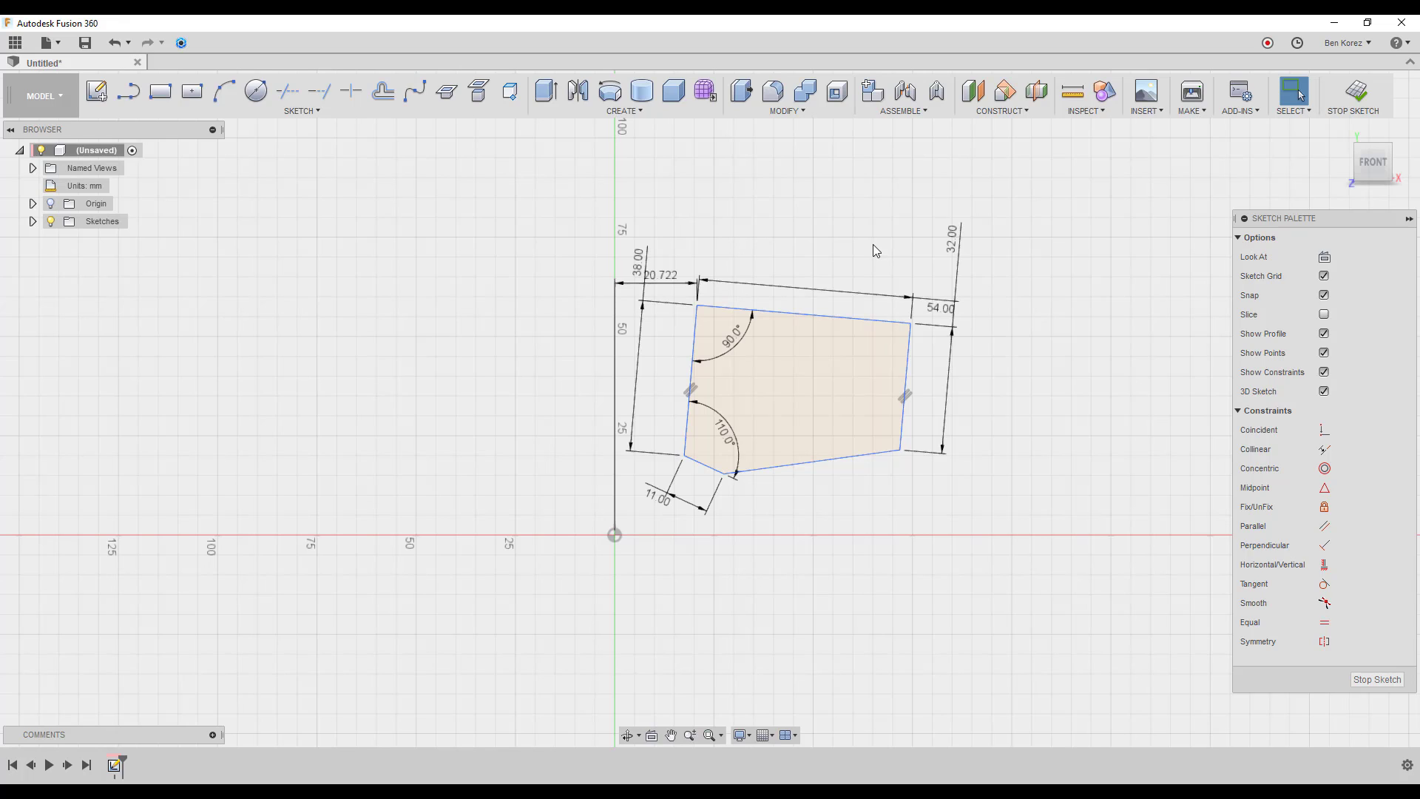
- Delete the length dimensions of the right, top and left edges and the horizontal dimension to the origin
left_click(952, 235)
key("Delete")
left_click(938, 296)
key("Delete")
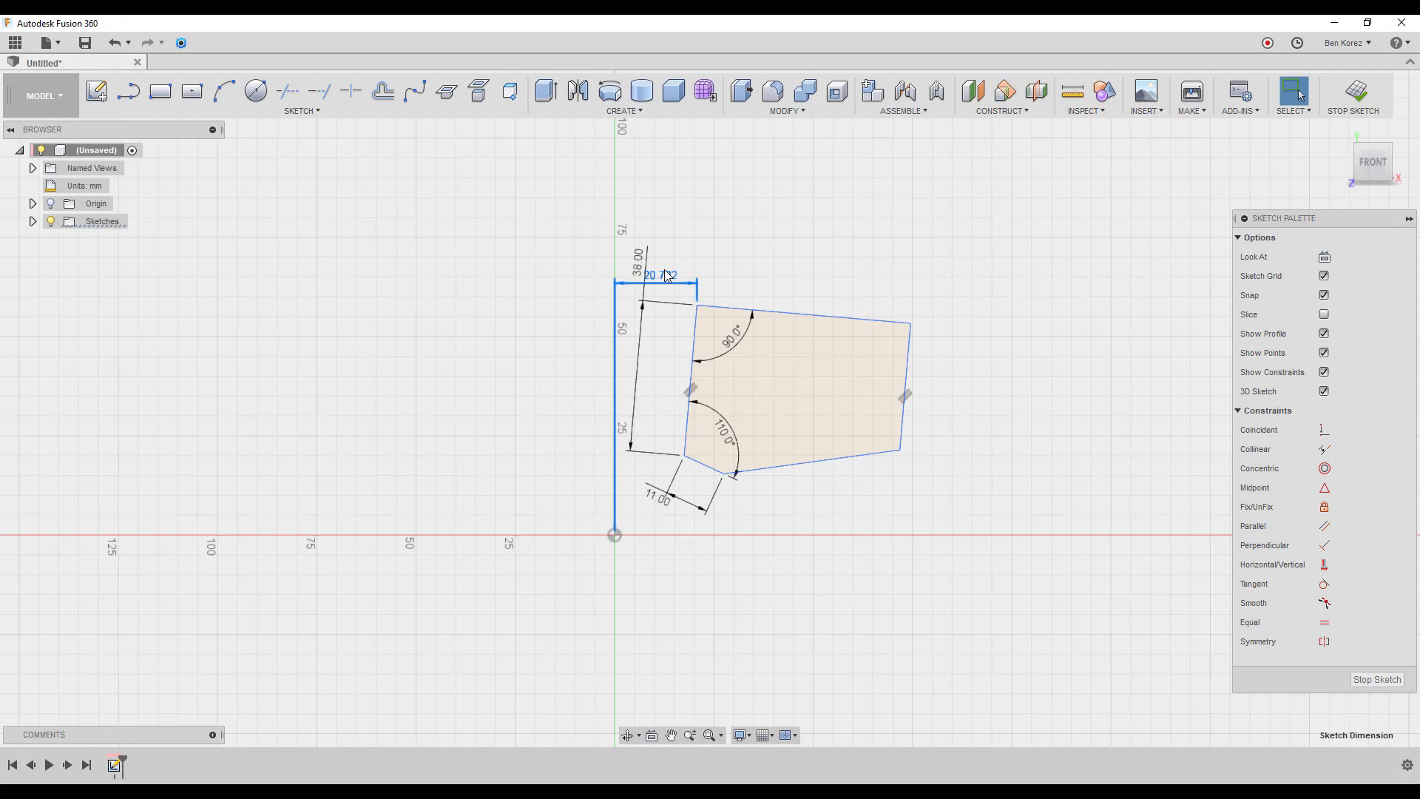
left_click(664, 273)
key("Delete")
key("Delete")
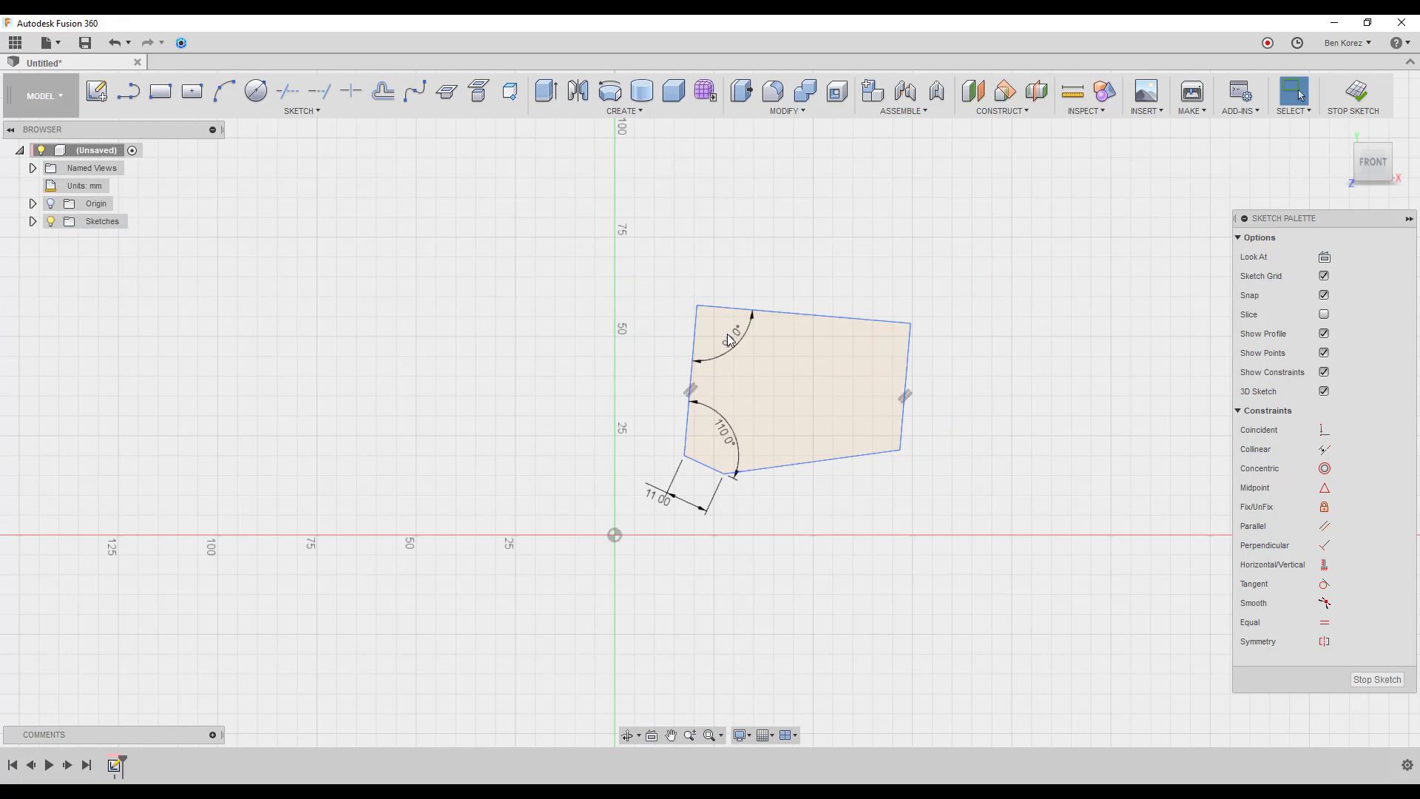
- Delete the 90° and 110° angle dimensions and the length dimension of the short lower-left edge
left_click(728, 336)
key("Delete")
left_click(721, 431)
key("Delete")
left_click(660, 497)
key("Delete")
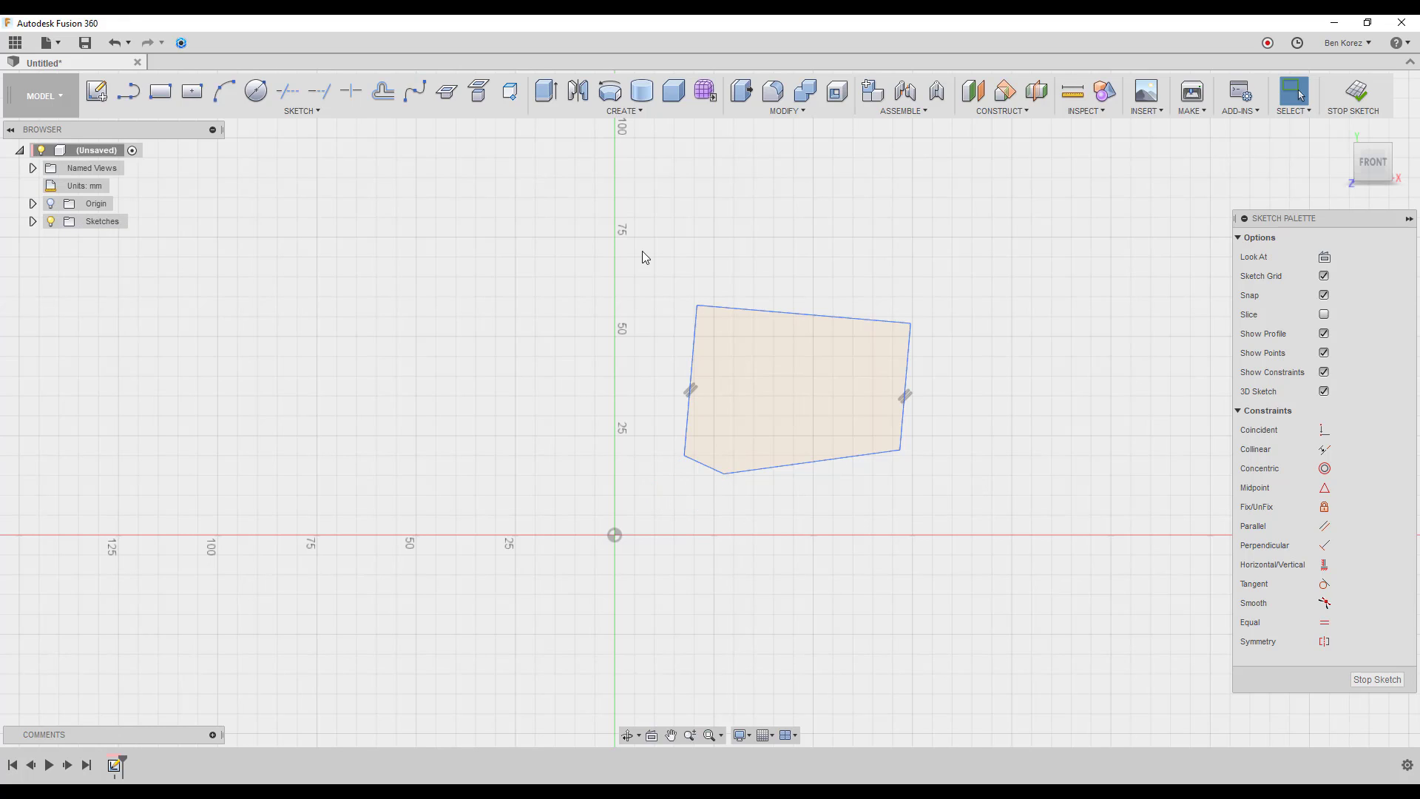
- Fix the whole profile in place by applying the Fix/UnFix constraint to all its edges and corners
mouse_move(642, 251)
left_mouse_down()
mouse_move(767, 388)
mouse_move(964, 516)
left_mouse_up()
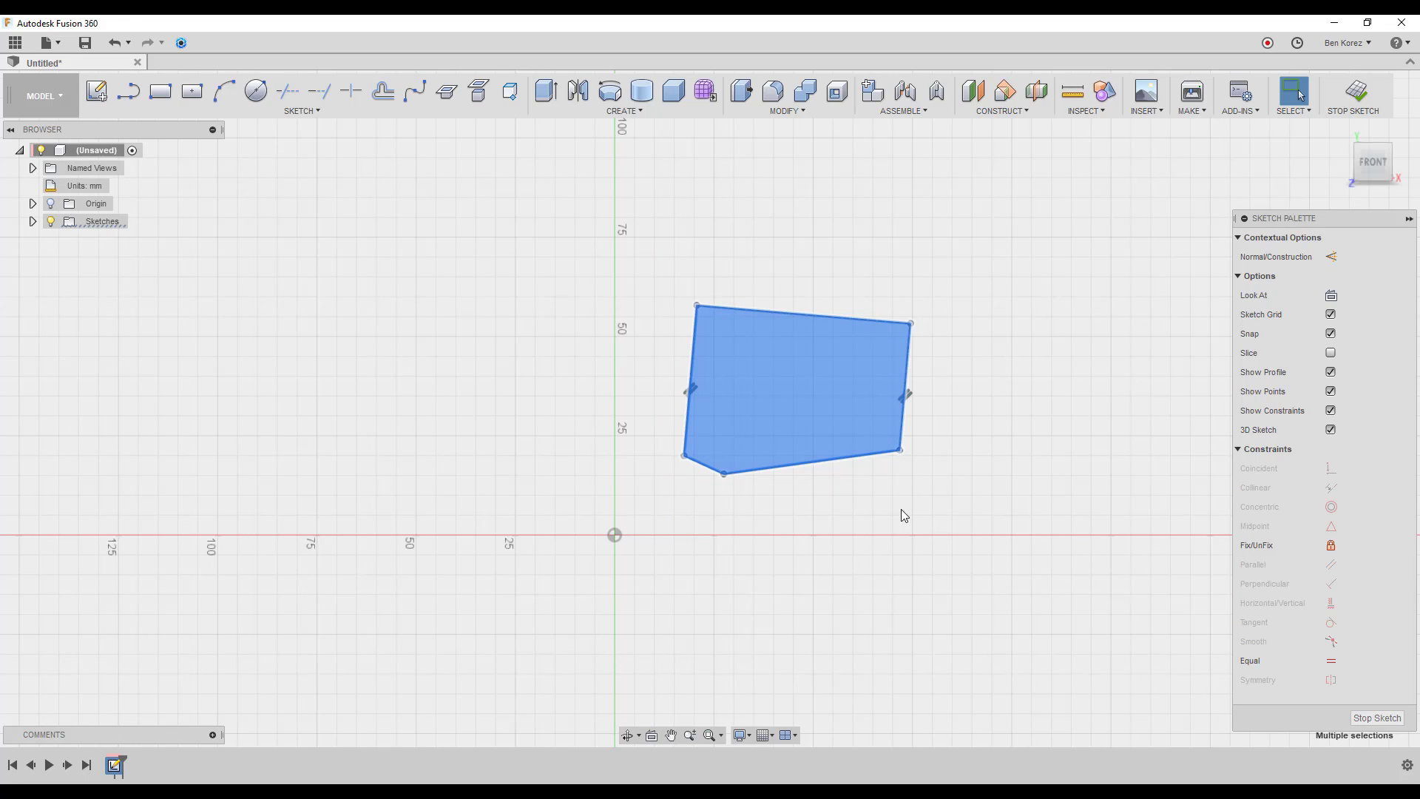
right_click(856, 458)
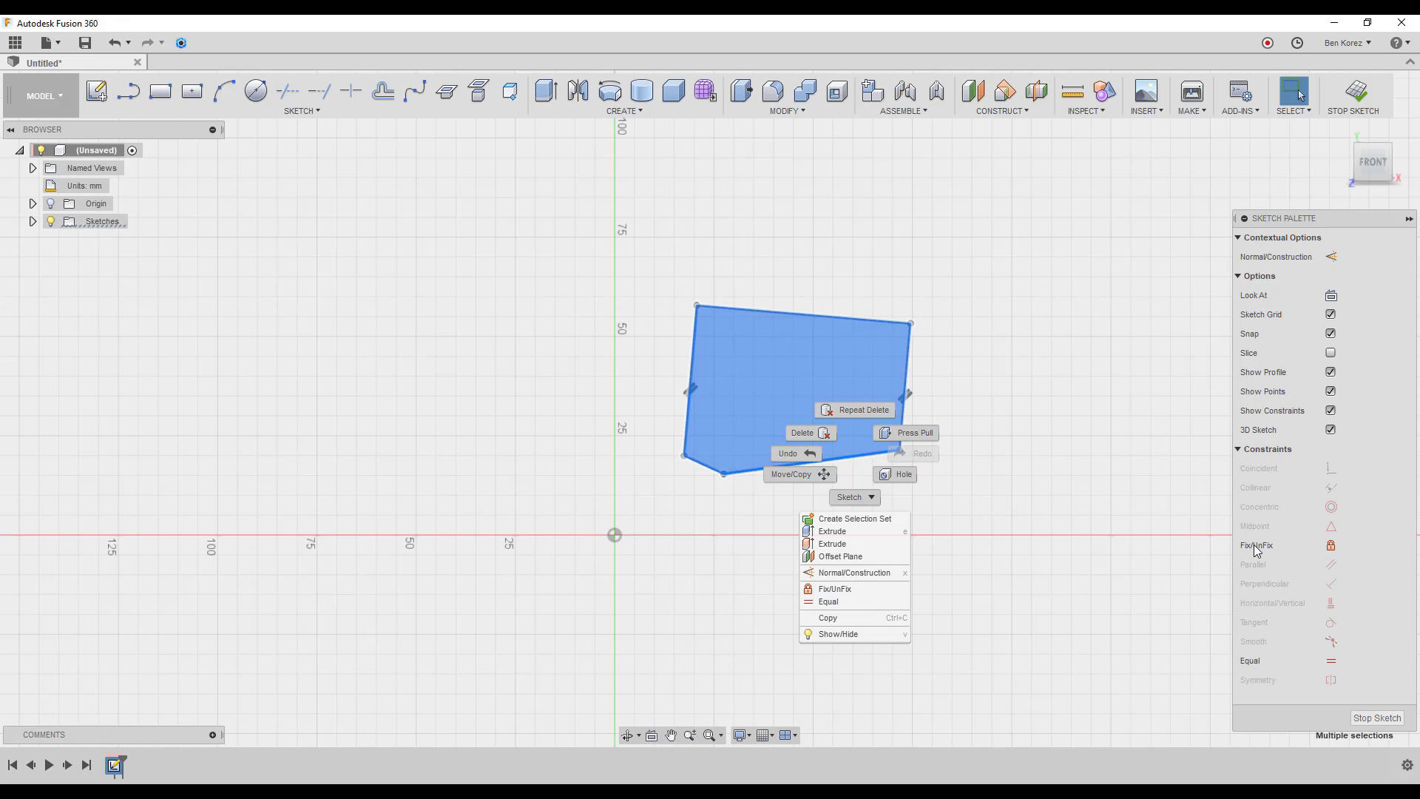
left_click(840, 591)
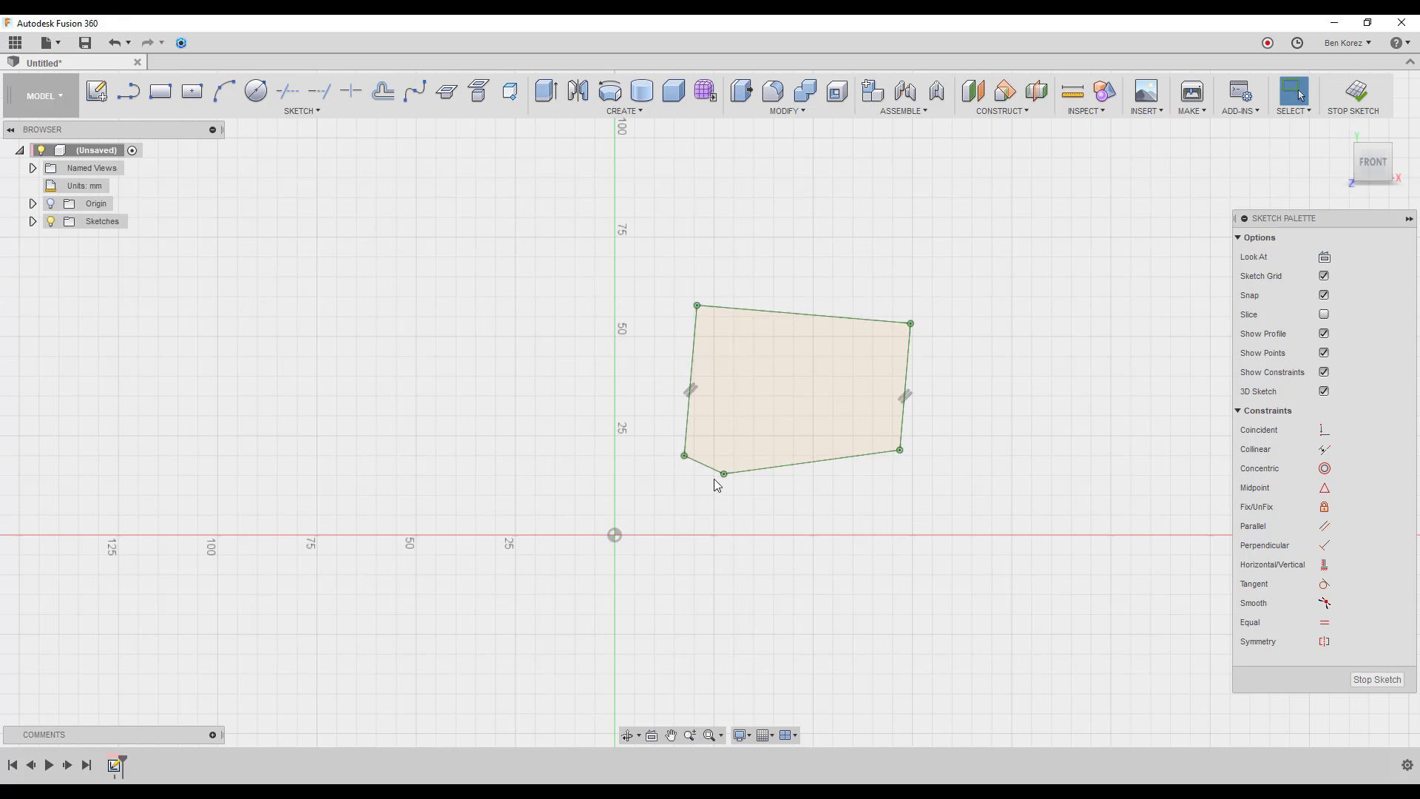
- Select individual edges and the whole fixed profile with selection windows in both directions to examine it, clearing each selection
left_click(810, 455)
left_click(918, 491)
left_click_drag(962, 486, 623, 253)
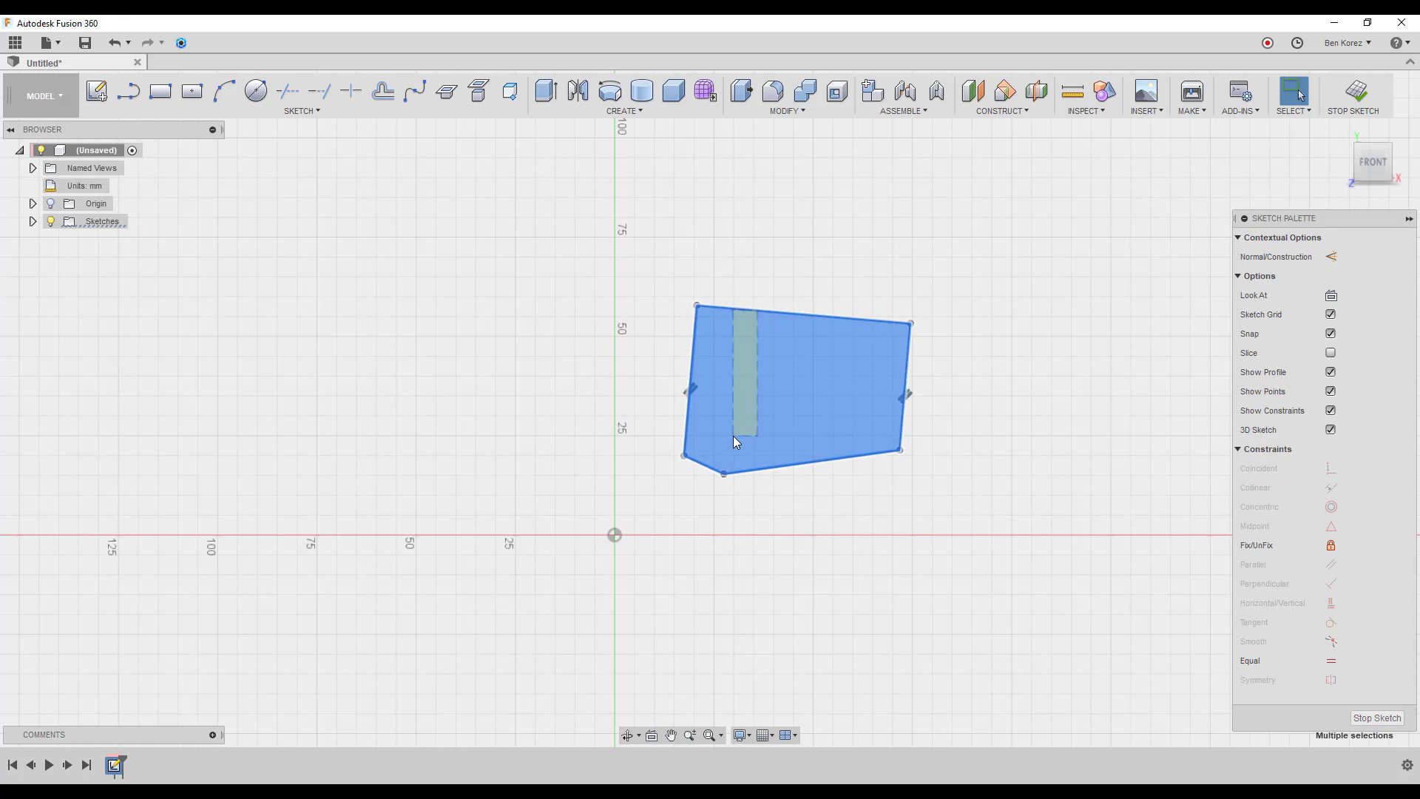
left_click(841, 491)
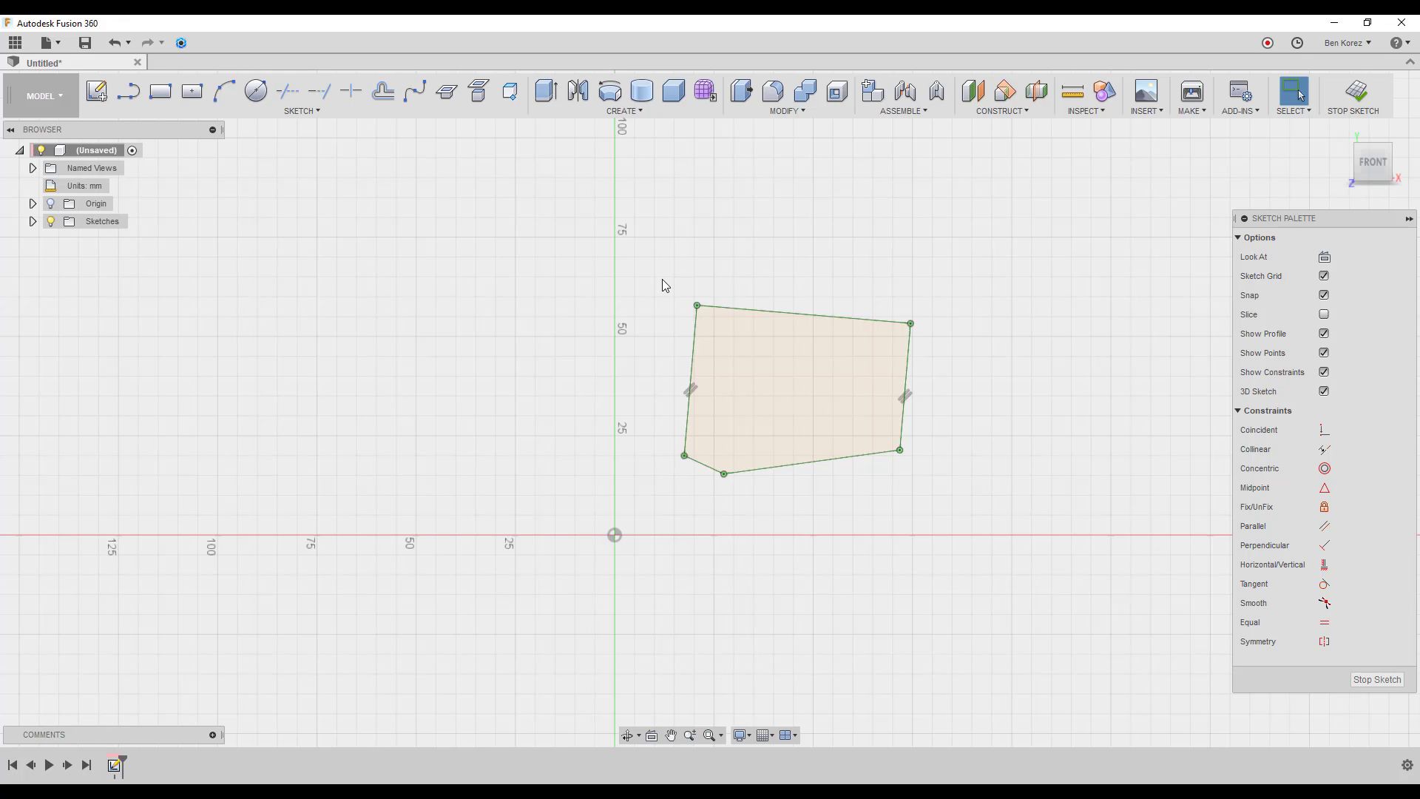
mouse_move(662, 278)
left_mouse_down()
mouse_move(742, 377)
mouse_move(982, 560)
left_mouse_up()
left_click(961, 509)
left_click(849, 331)
left_click(864, 253)
left_click_drag(961, 476, 610, 246)
left_click(810, 297)
- Release only the profile's top edge with Fix/UnFix, then check that edge and clear the selection
left_click(808, 314)
right_click(808, 315)
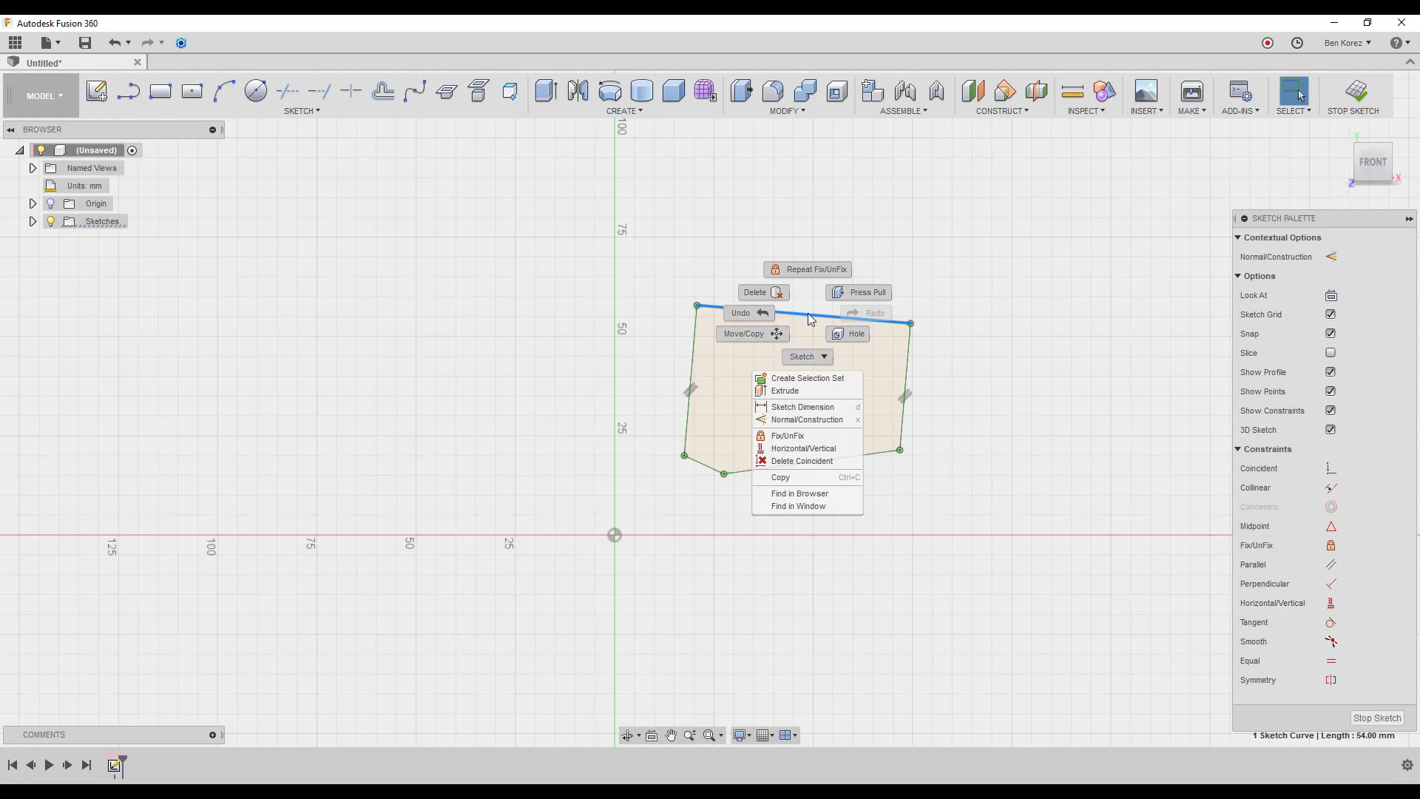
left_click(795, 438)
left_click(771, 313)
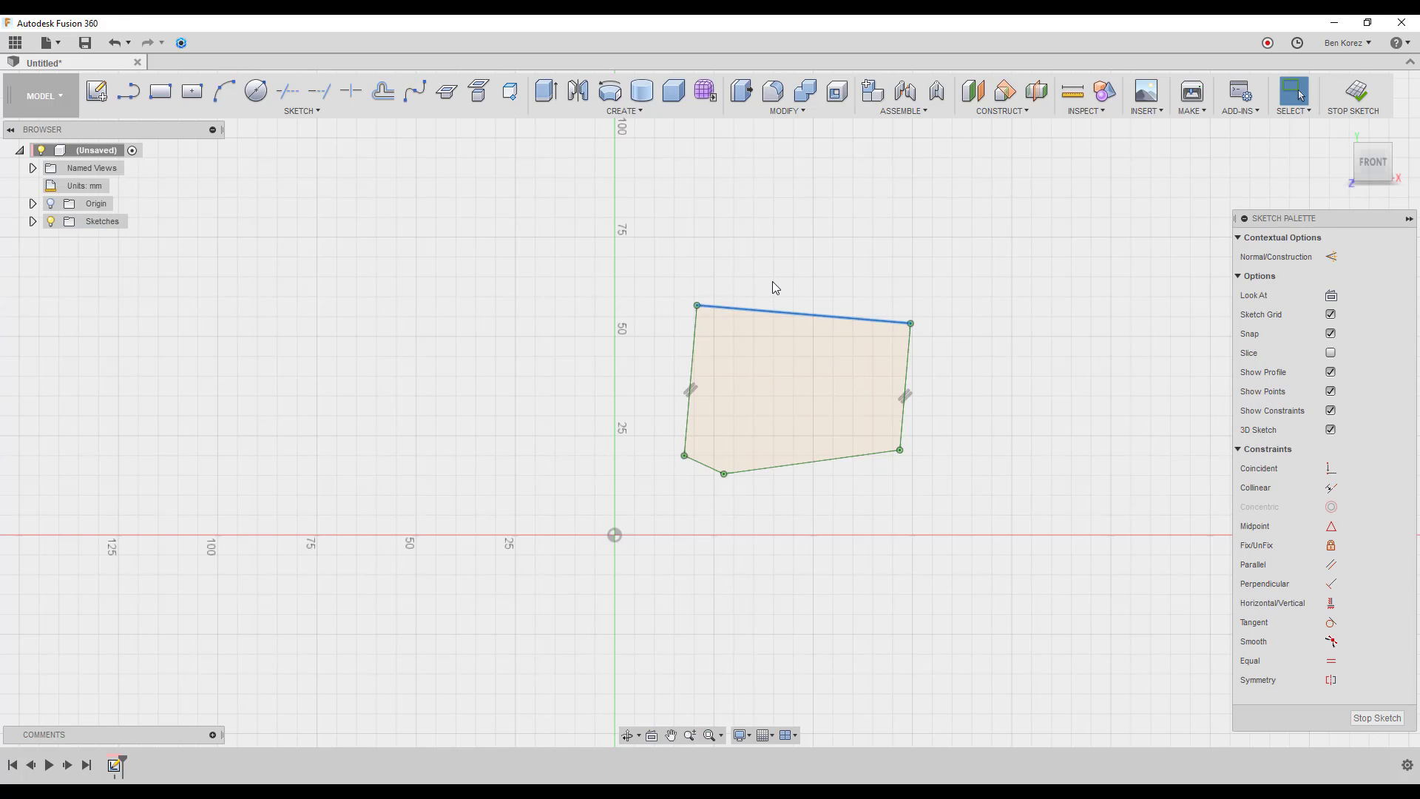
left_click(845, 296)
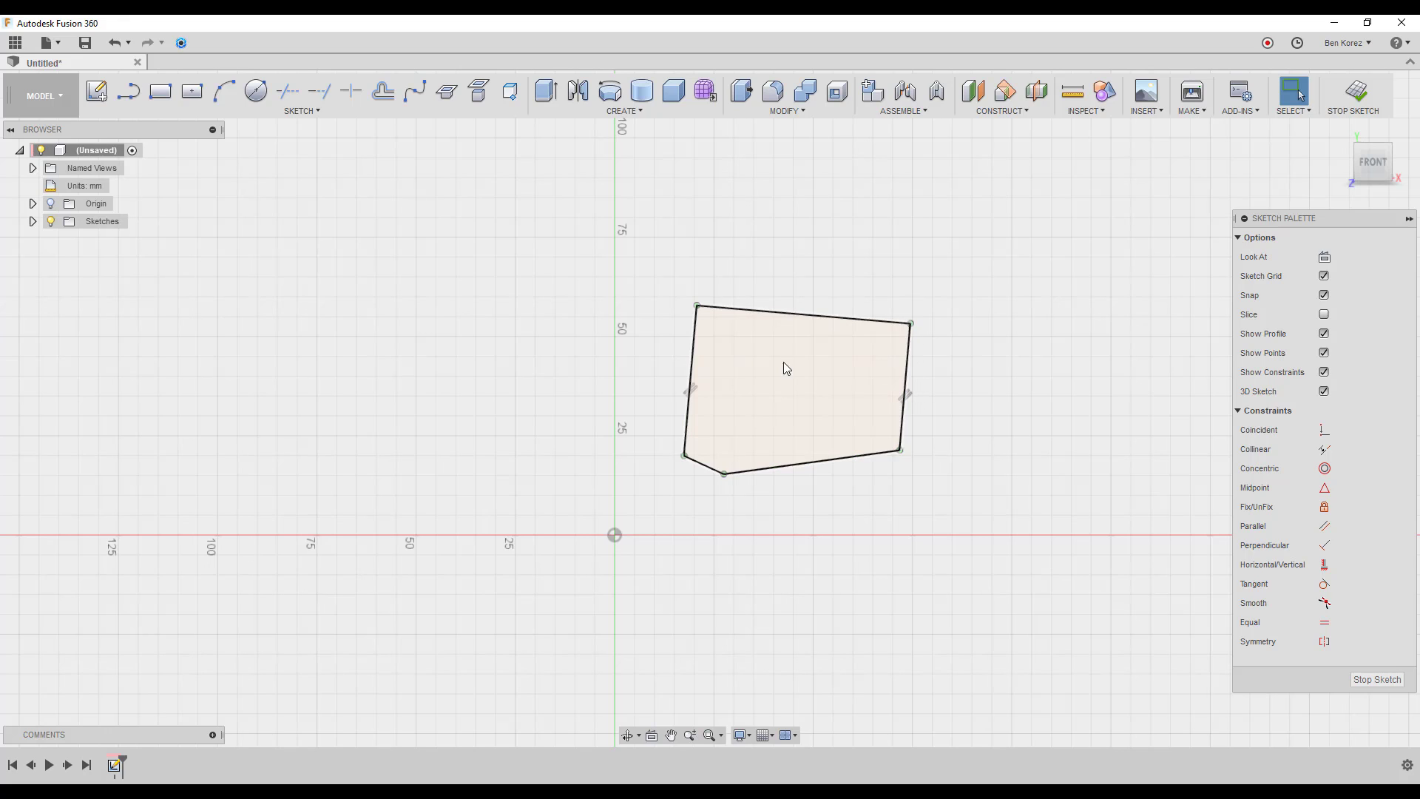
left_click(815, 314)
left_click(815, 264)
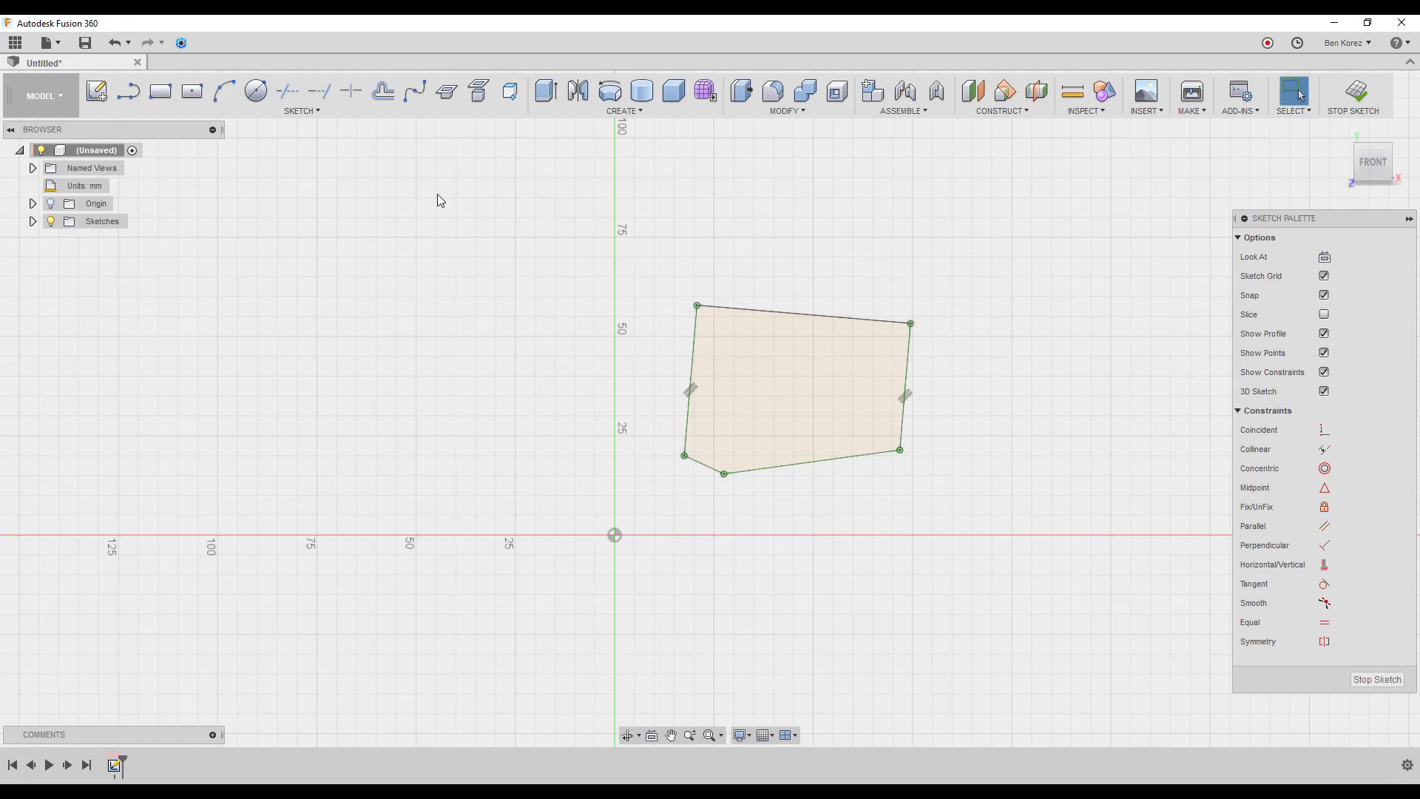
- Draw a single line rising from the middle of the profile's top edge, roughly perpendicular to that edge
left_click(128, 90)
left_click(794, 315)
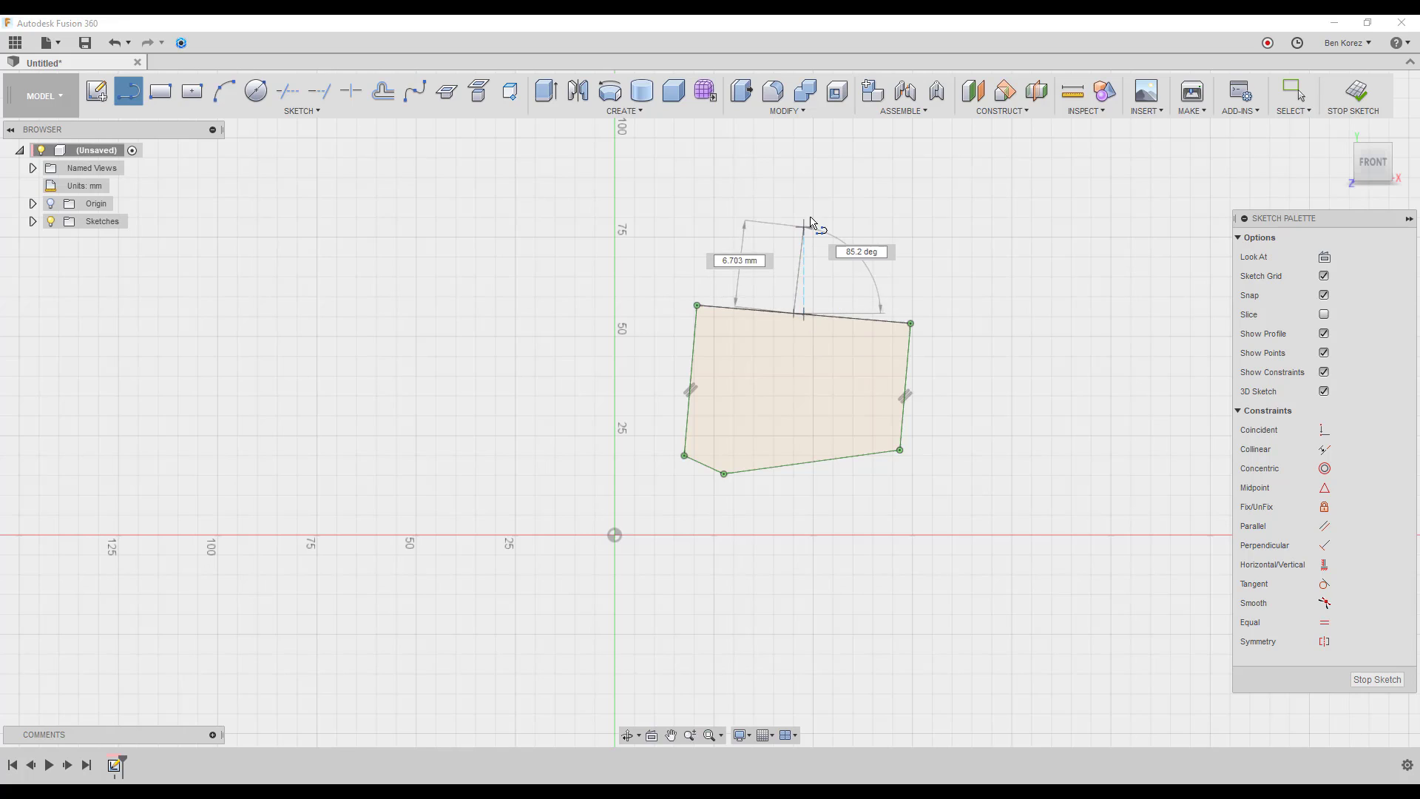
left_click(804, 217)
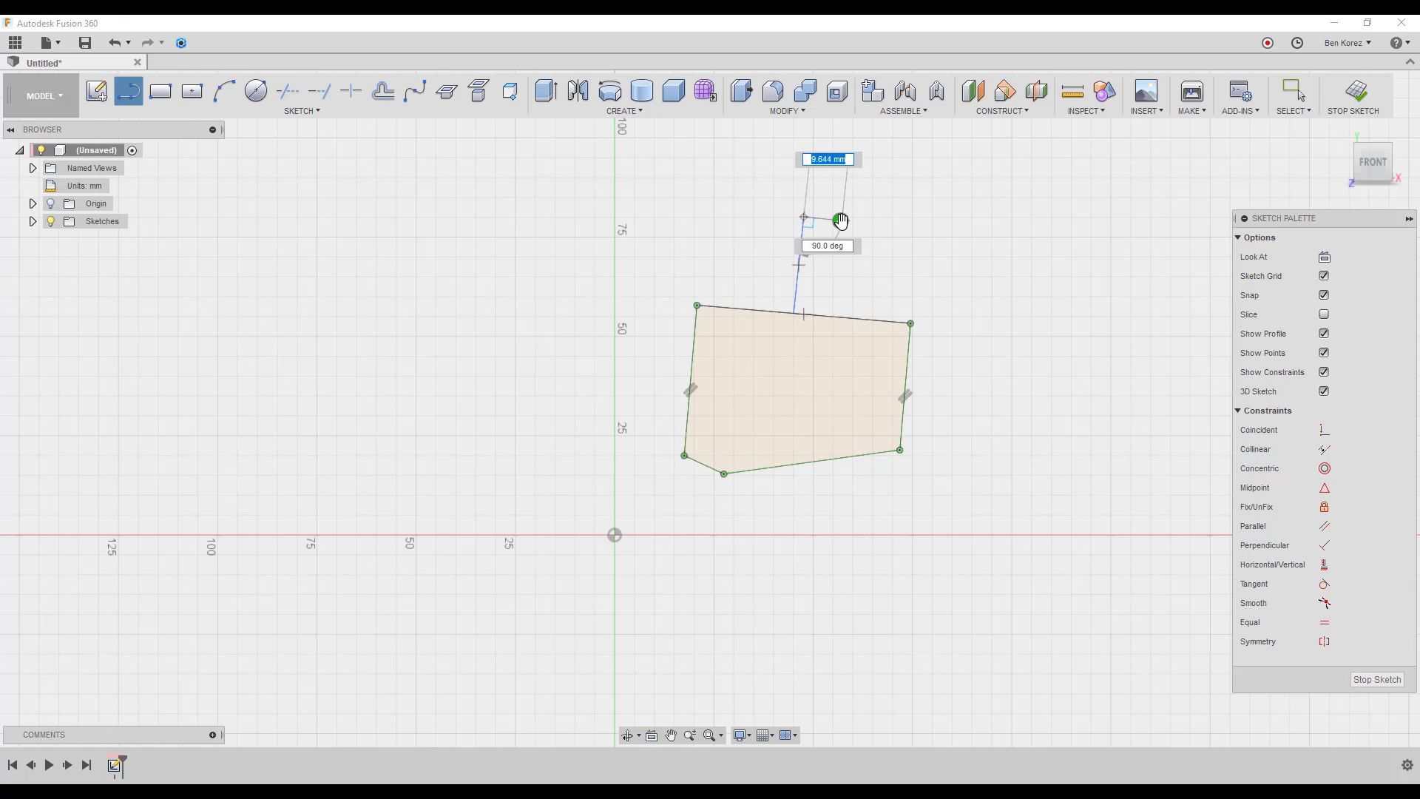
left_click(841, 220)
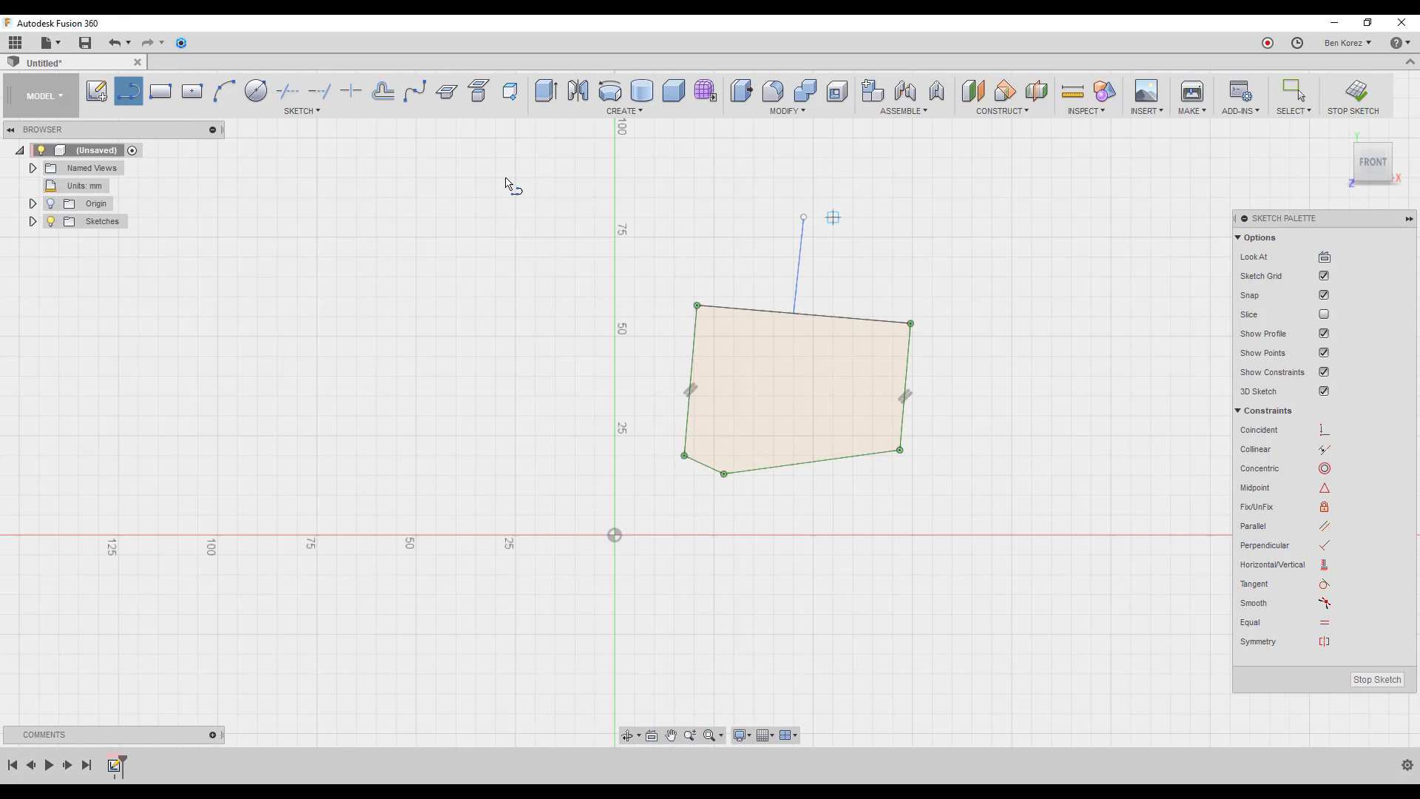
- Break the top edge where the new line meets it and pull the break point upward to about X 48.6, Y 63.7 mm
left_click(354, 101)
left_click(802, 316)
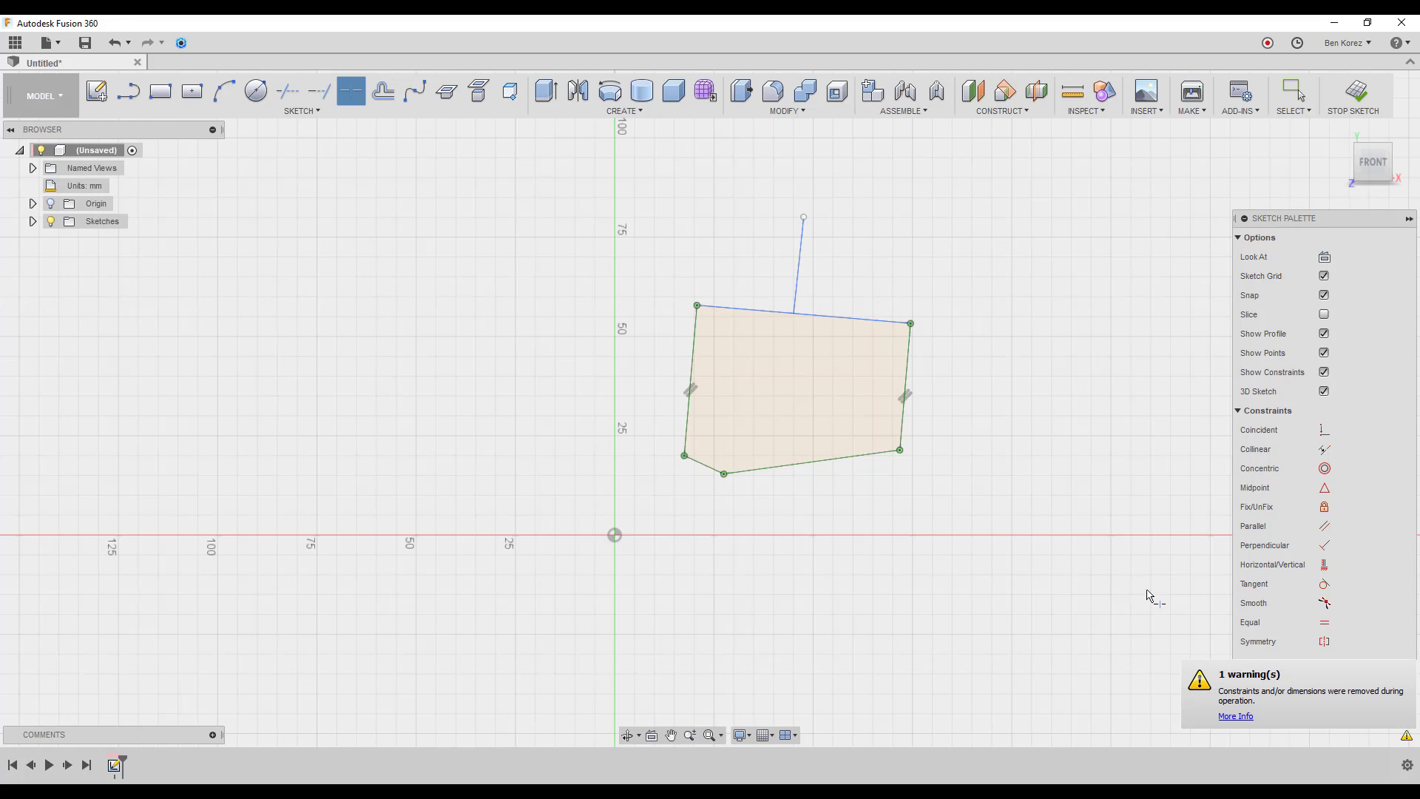
key("Escape")
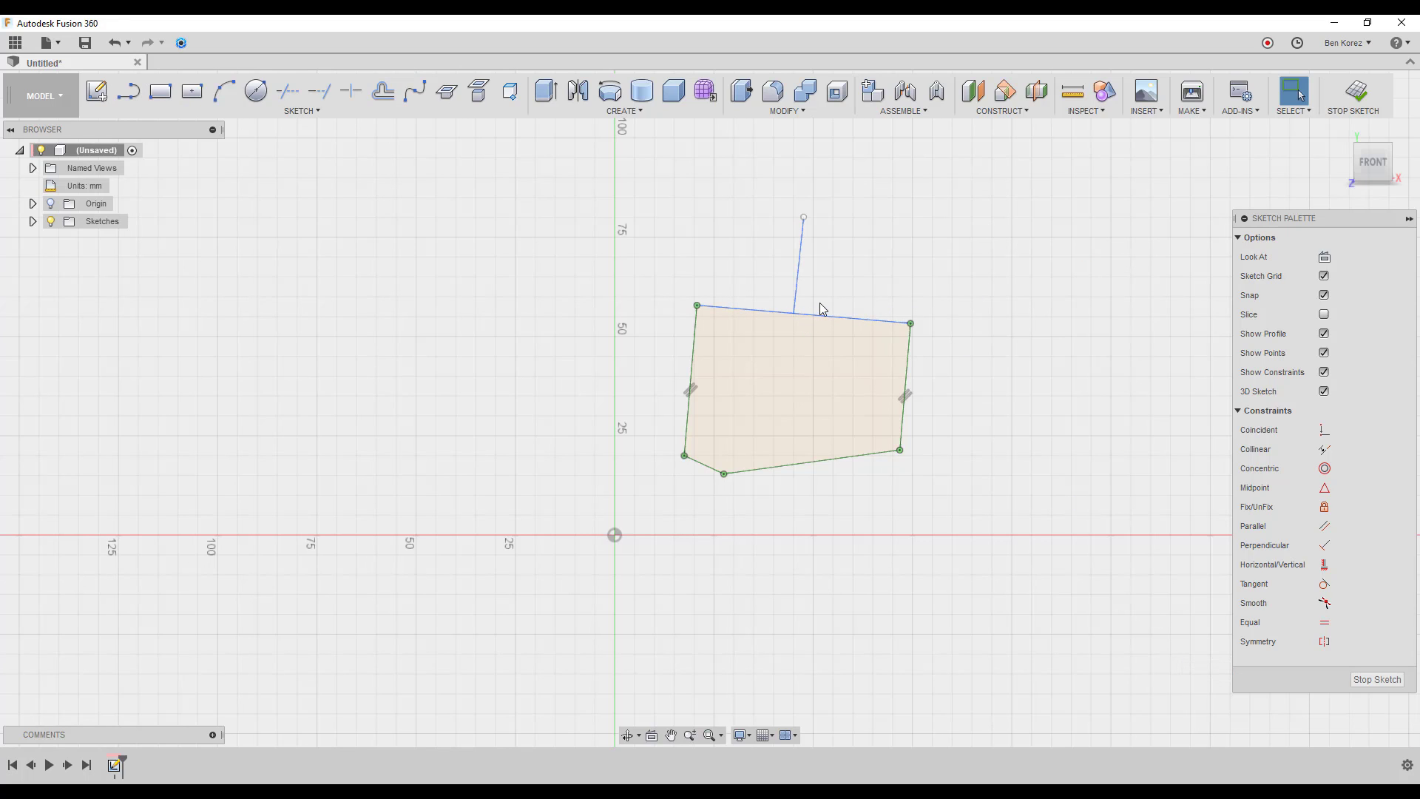
left_click(806, 316)
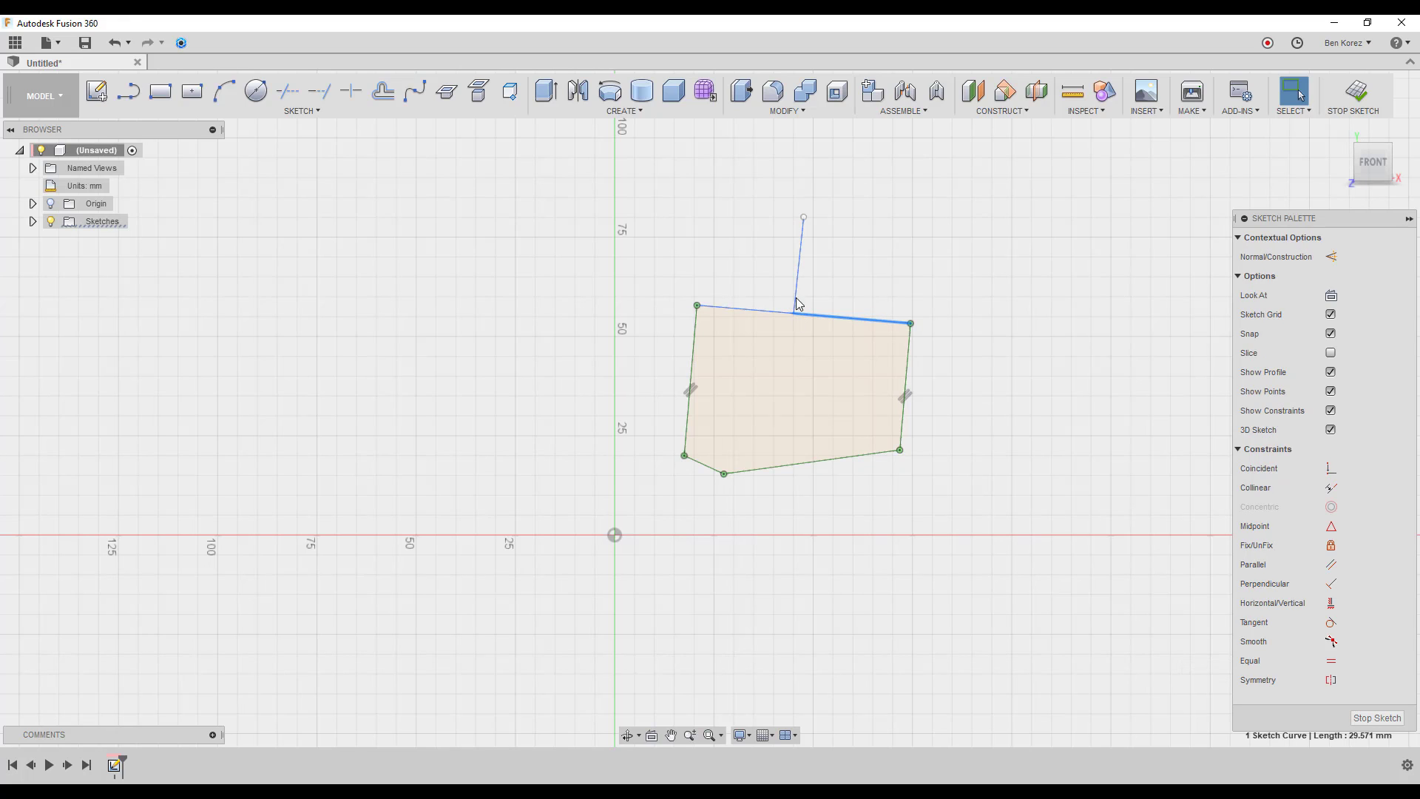
mouse_move(794, 312)
left_mouse_down()
mouse_move(815, 269)
mouse_move(777, 266)
mouse_move(835, 269)
mouse_move(755, 263)
mouse_move(756, 242)
mouse_move(874, 284)
mouse_move(785, 284)
mouse_move(847, 295)
mouse_move(806, 283)
left_mouse_up()
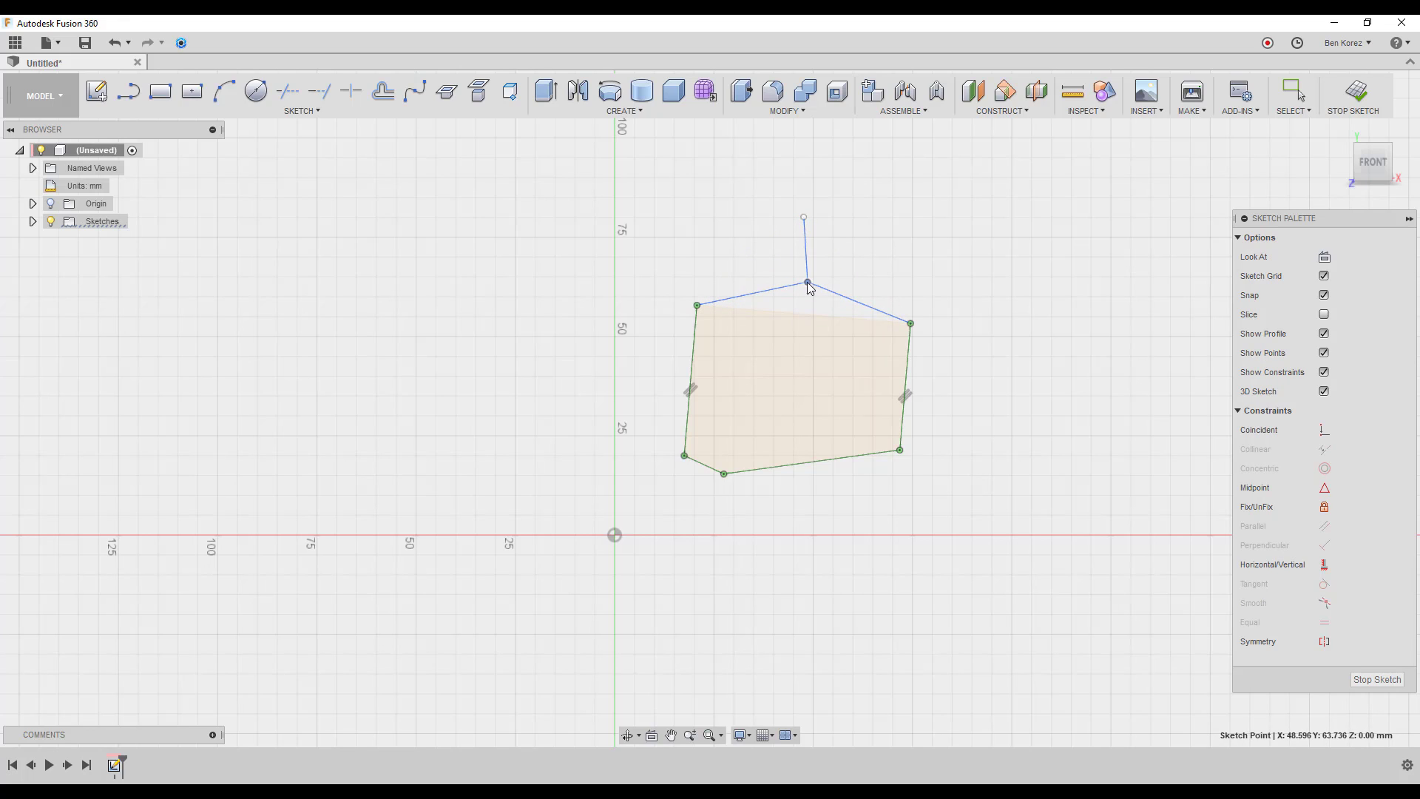